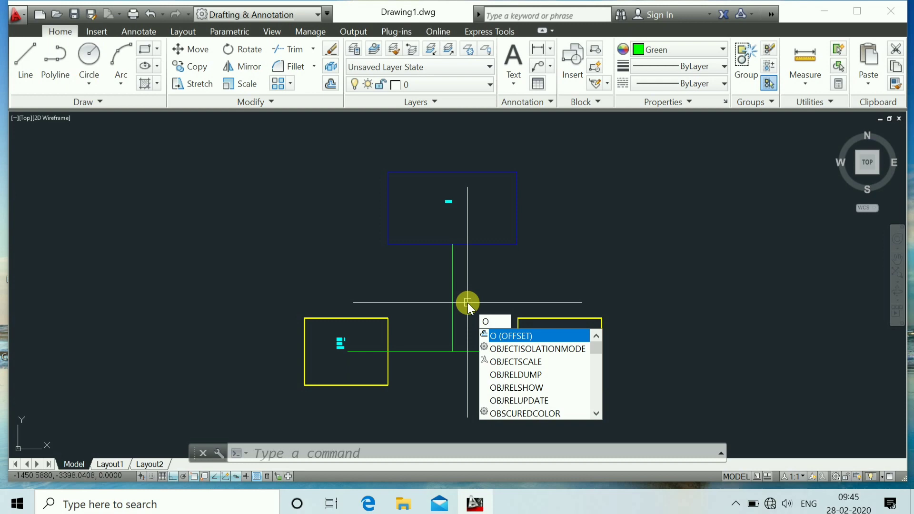
- Offset the vertical duct centreline below the AHU by 200 to both its right and left sides
{"action": "key", "text": "Return"}
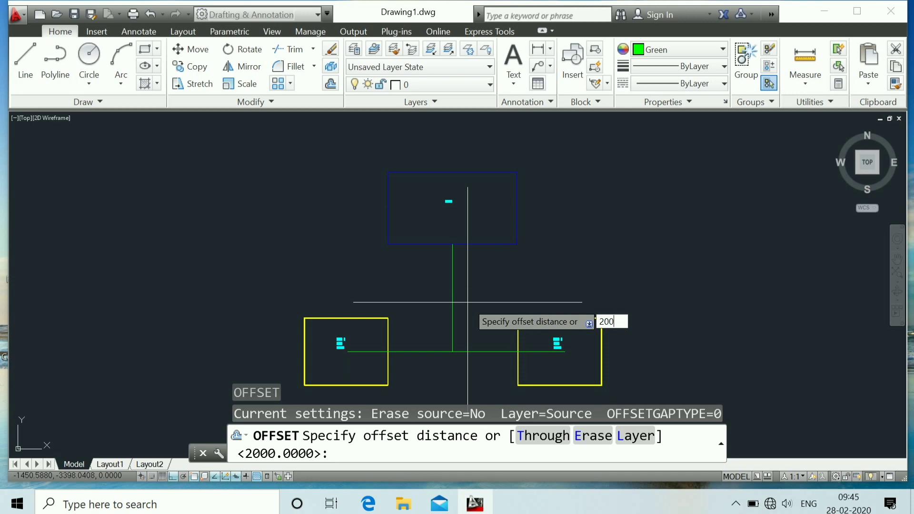
{"action": "key", "text": "Return"}
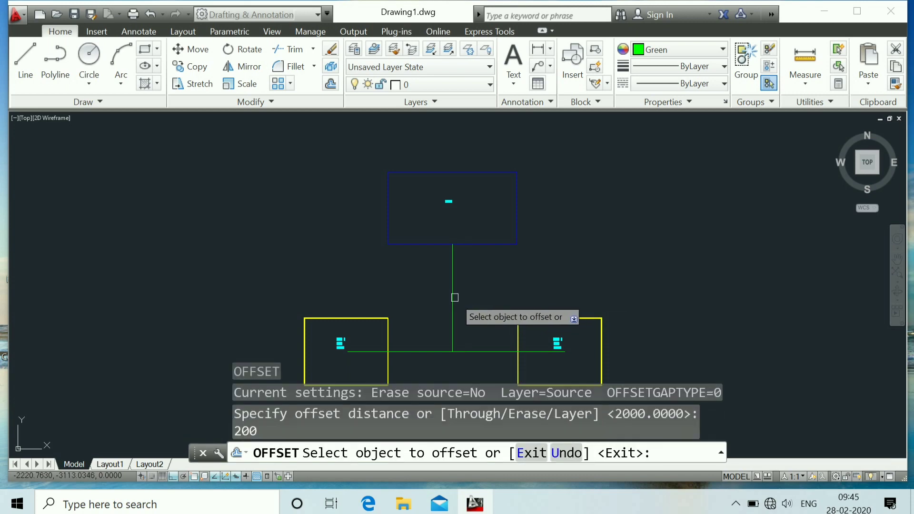
{"action": "left_click", "coordinate": [454, 298]}
{"action": "left_click", "coordinate": [471, 299]}
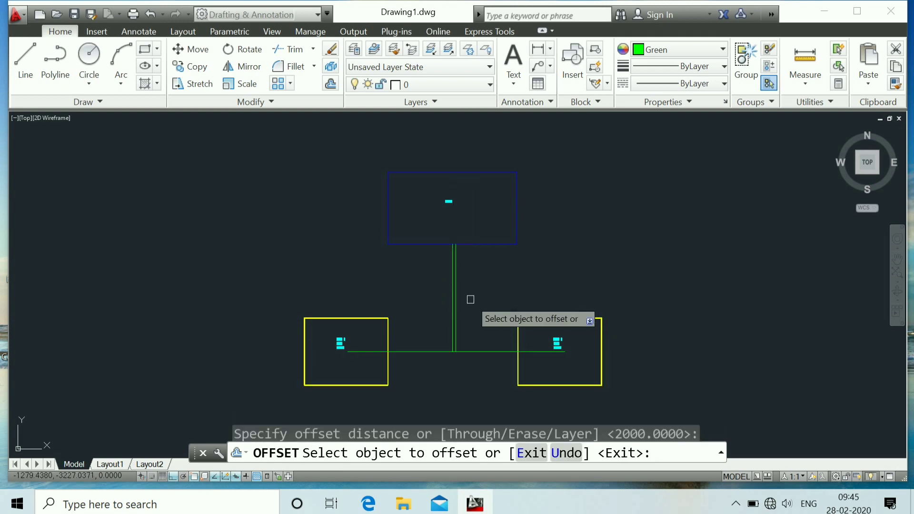
{"action": "scroll", "coordinate": [454, 299], "scroll_direction": "up", "scroll_amount": 3}
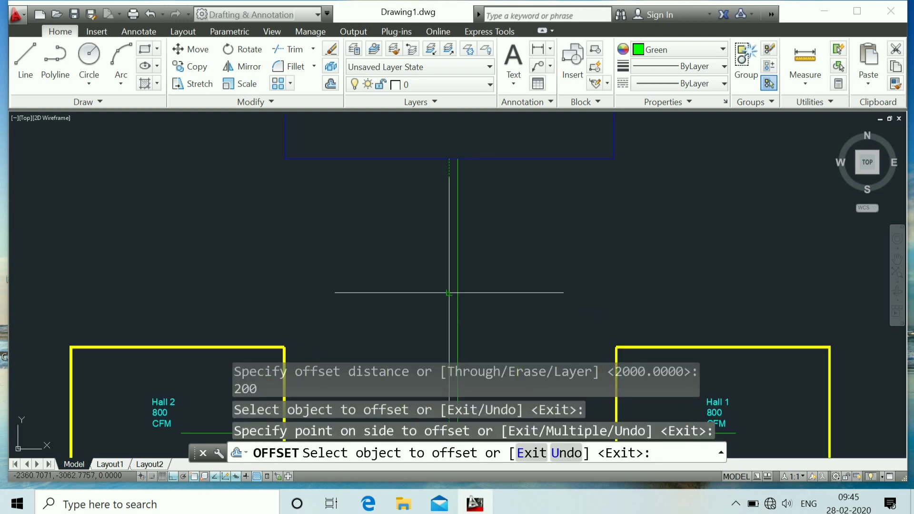
{"action": "left_click", "coordinate": [447, 294]}
{"action": "left_click", "coordinate": [419, 295]}
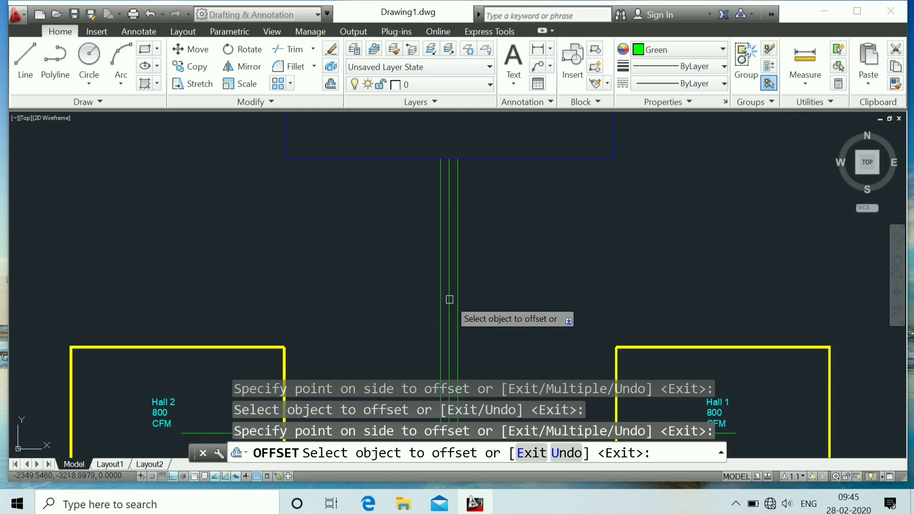
{"action": "key", "text": "Escape"}
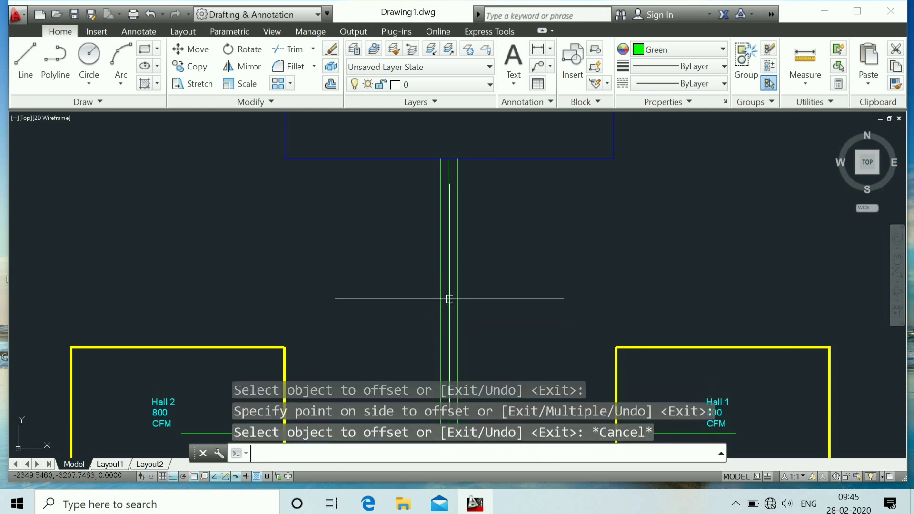
{"action": "key", "text": "Escape"}
{"action": "key", "text": "Escape"}
{"action": "key", "text": "Escape"}
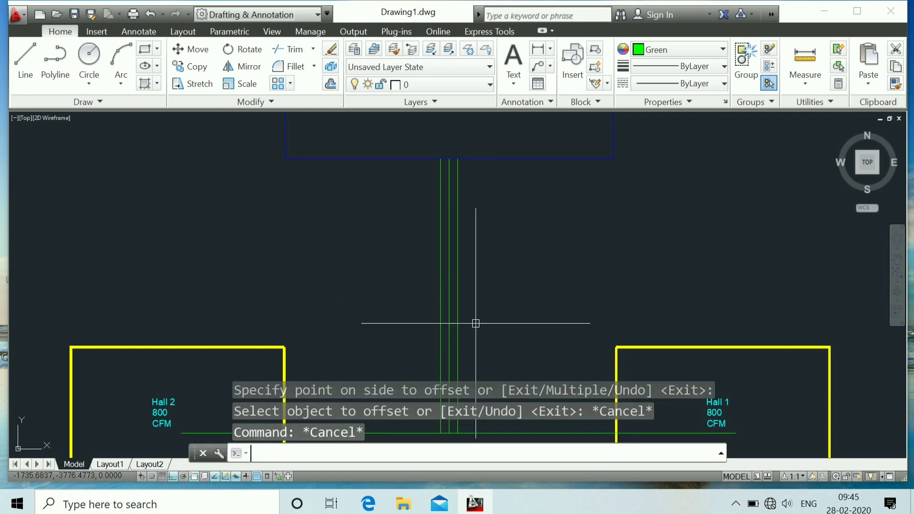
- Offset the horizontal duct line running between Hall 2 and Hall 1 downward by 300
{"action": "scroll", "coordinate": [475, 323], "scroll_direction": "down", "scroll_amount": 5}
{"action": "scroll", "coordinate": [480, 391], "scroll_direction": "up", "scroll_amount": 4}
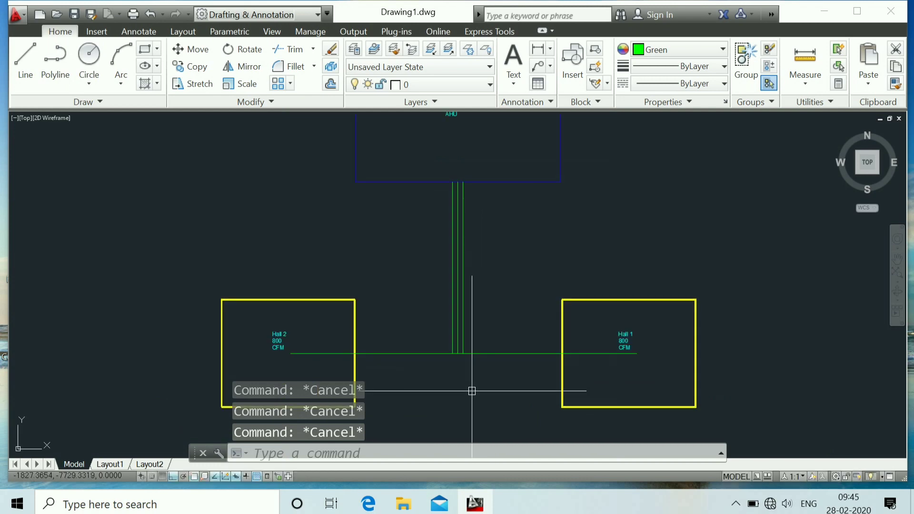
{"action": "scroll", "coordinate": [443, 356], "scroll_direction": "up", "scroll_amount": 2}
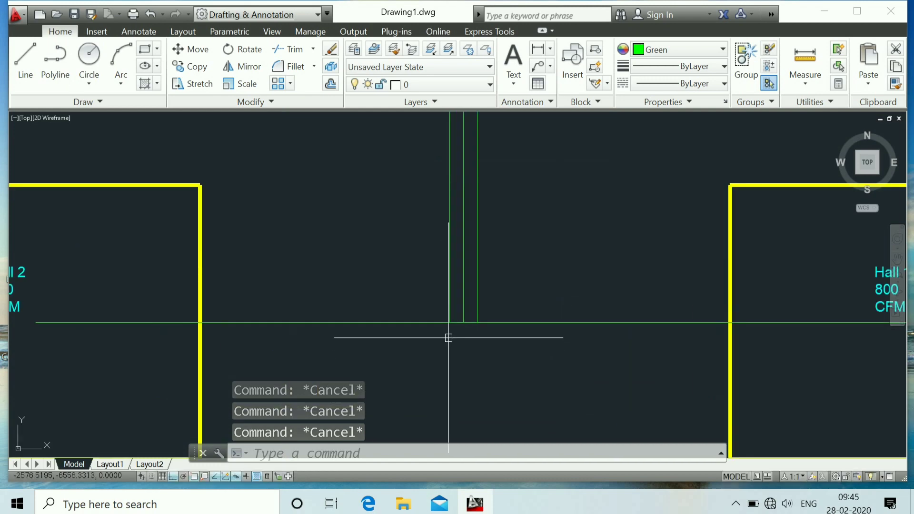
{"action": "scroll", "coordinate": [460, 350], "scroll_direction": "down", "scroll_amount": 2}
{"action": "type", "text": "O"}
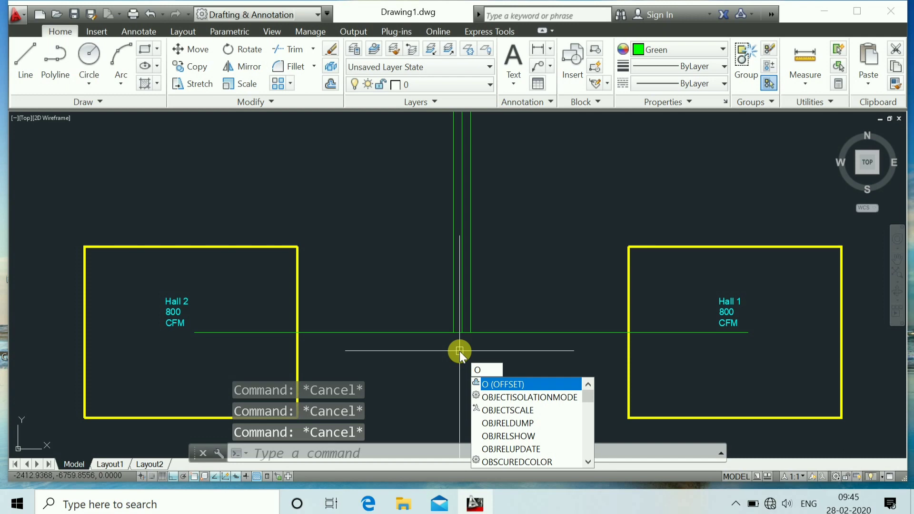
{"action": "key", "text": "Return"}
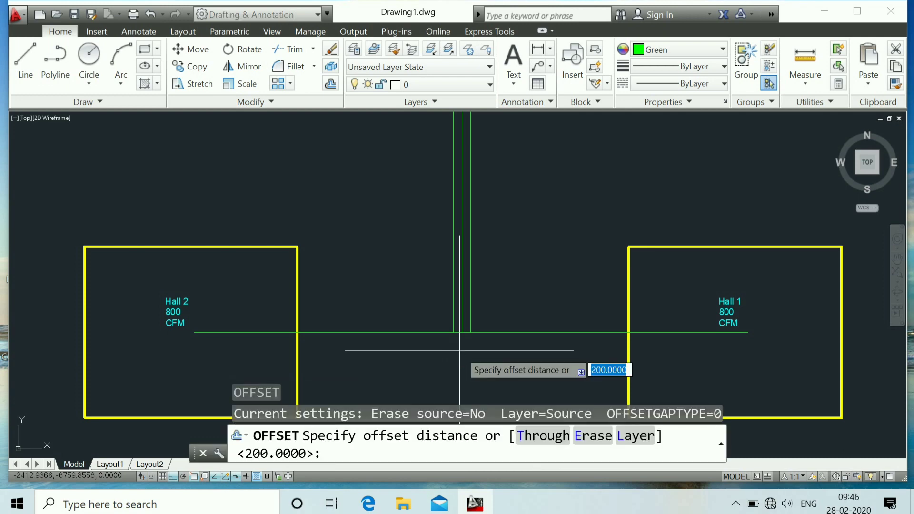
{"action": "type", "text": "300"}
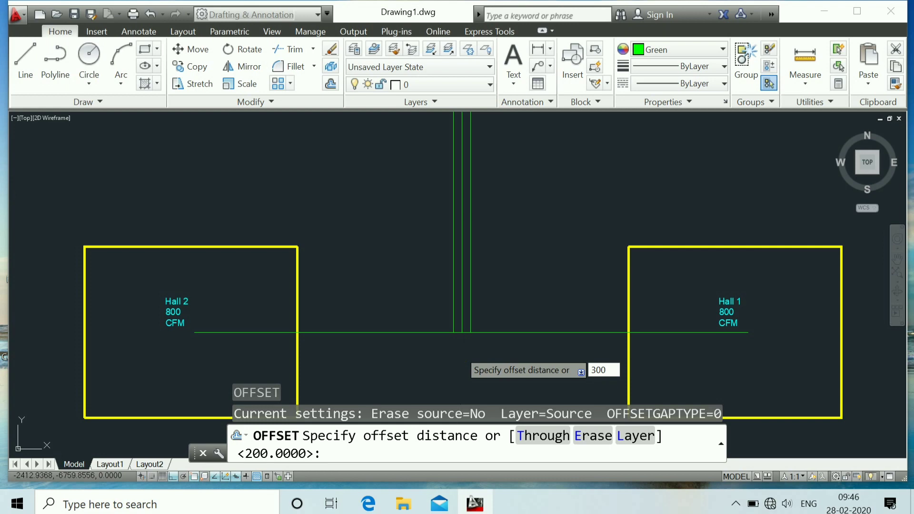
{"action": "key", "text": "Return"}
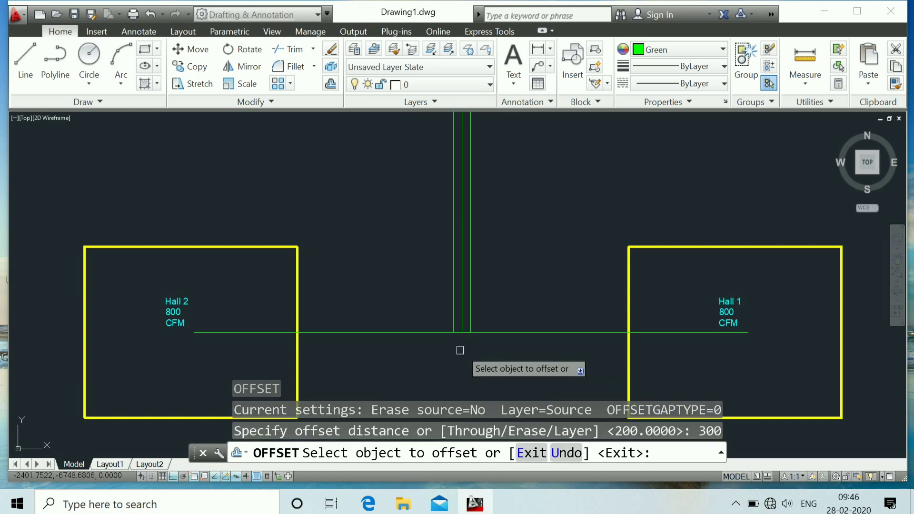
{"action": "left_click", "coordinate": [499, 332]}
{"action": "left_click", "coordinate": [473, 370]}
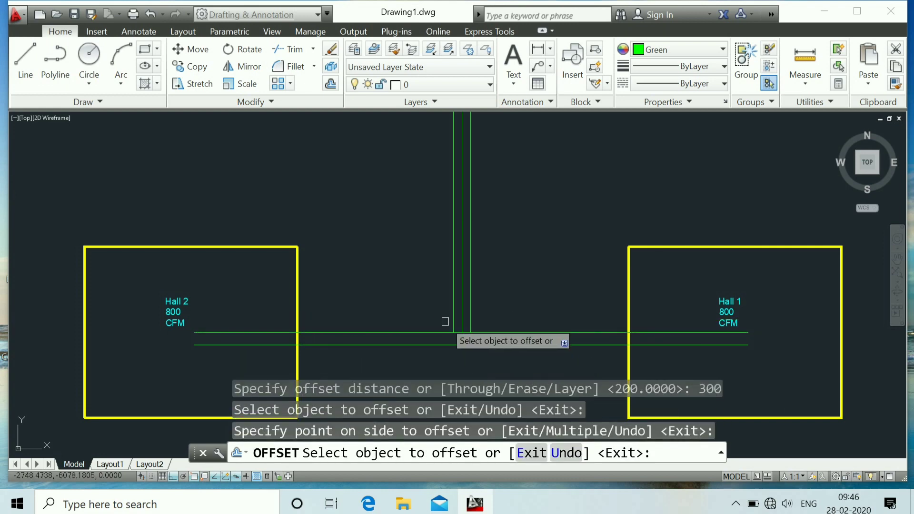
{"action": "scroll", "coordinate": [446, 317], "scroll_direction": "up", "scroll_amount": 2}
{"action": "key", "text": "Escape"}
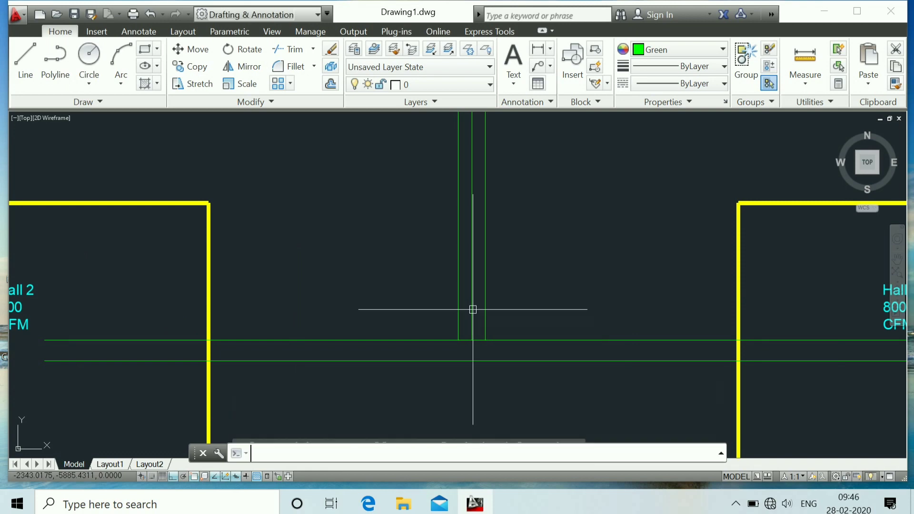
- Fillet the left vertical duct line and the upper horizontal line on the Hall 2 side with a radius of 150
{"action": "scroll", "coordinate": [461, 328], "scroll_direction": "up", "scroll_amount": 2}
{"action": "scroll", "coordinate": [452, 327], "scroll_direction": "down", "scroll_amount": 2}
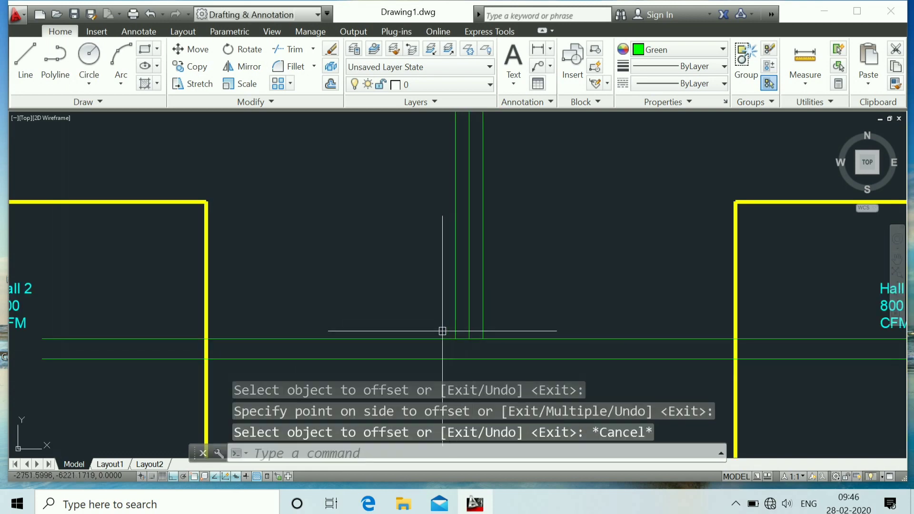
{"action": "type", "text": "f"}
{"action": "key", "text": "Return"}
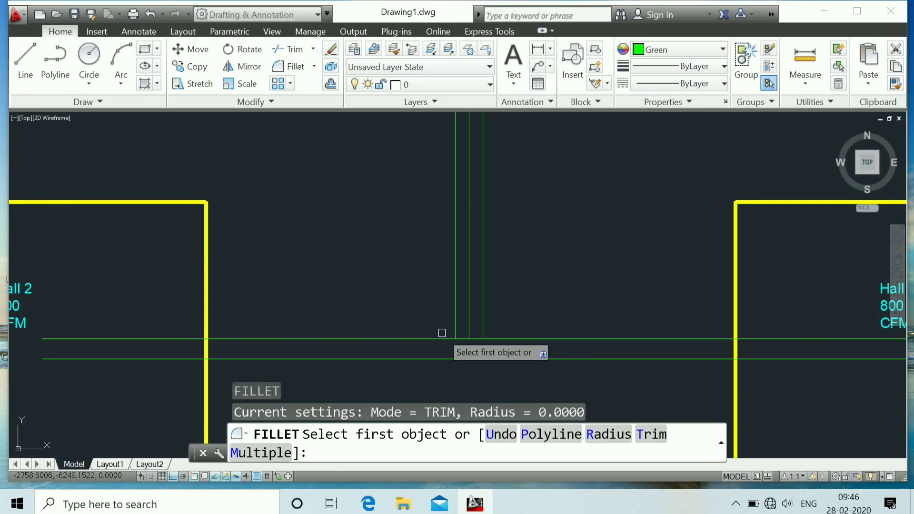
{"action": "type", "text": "r"}
{"action": "key", "text": "Return"}
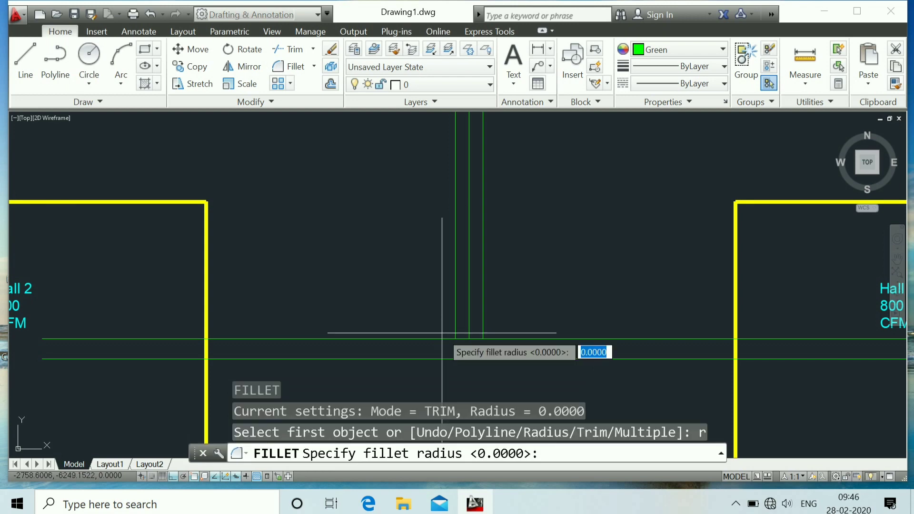
{"action": "key", "text": "Return"}
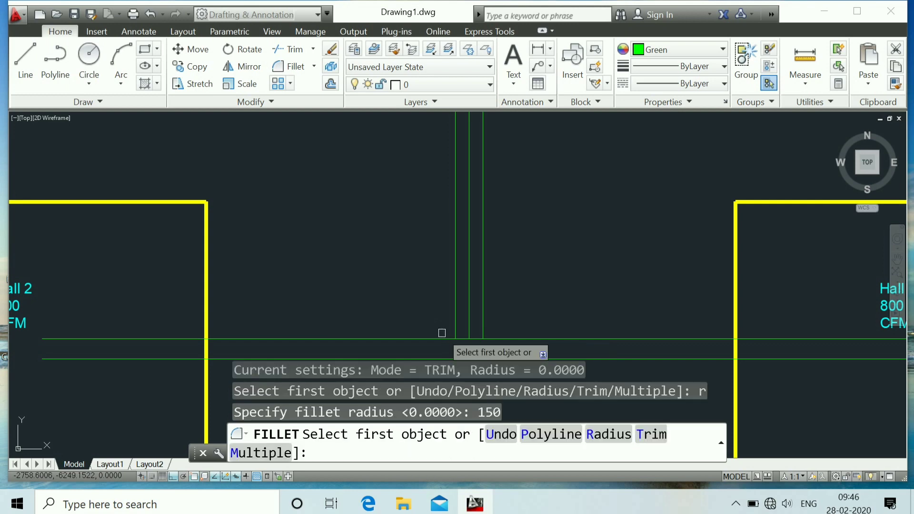
{"action": "scroll", "coordinate": [445, 331], "scroll_direction": "up", "scroll_amount": 2}
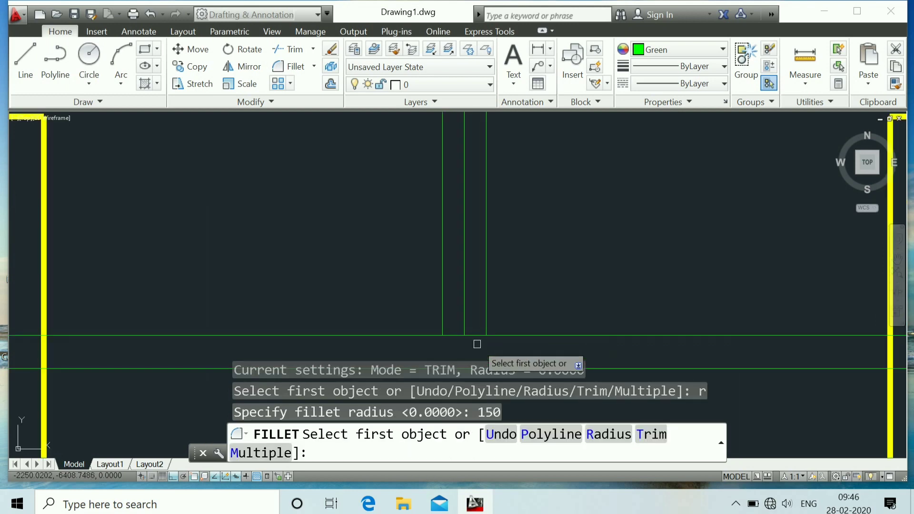
{"action": "left_click", "coordinate": [430, 334]}
{"action": "left_click", "coordinate": [443, 319]}
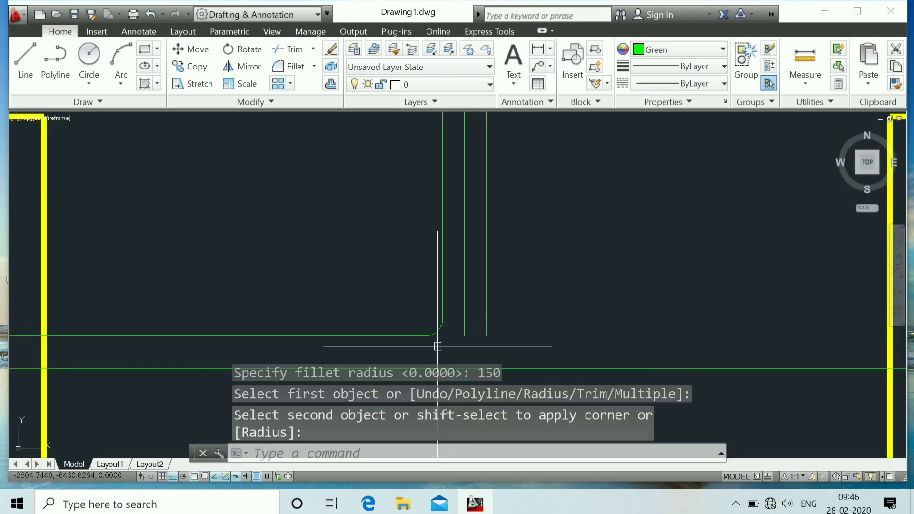
{"action": "scroll", "coordinate": [440, 329], "scroll_direction": "down", "scroll_amount": 2}
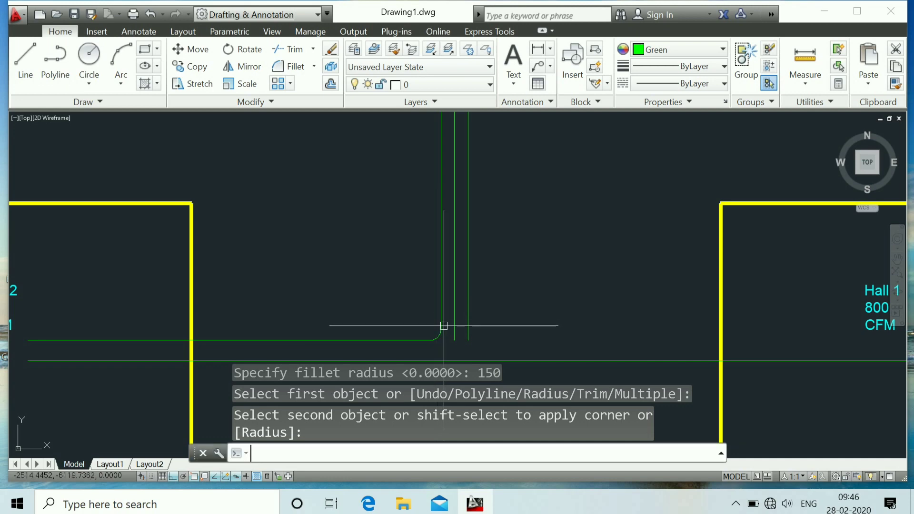
- Draw a horizontal line from the lower end of the right vertical duct line across the wall into Hall 1
{"action": "key", "text": "Escape"}
{"action": "type", "text": "l"}
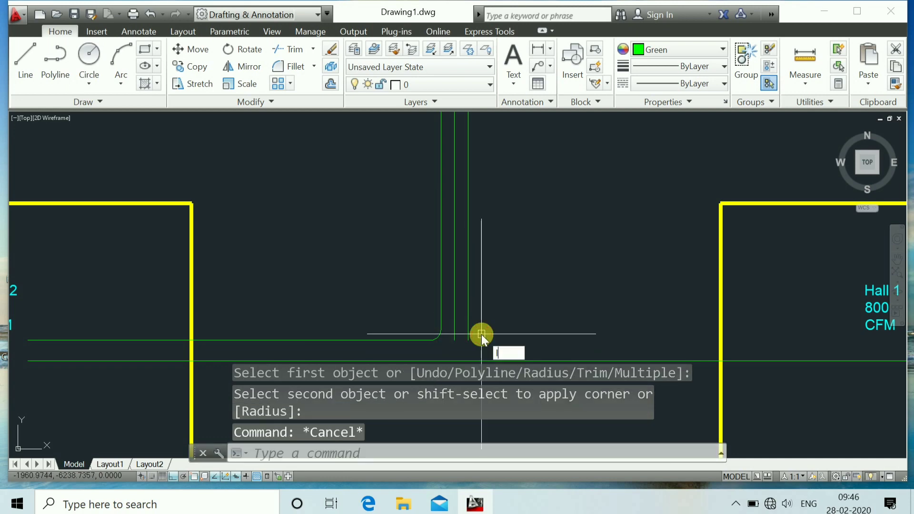
{"action": "key", "text": "Return"}
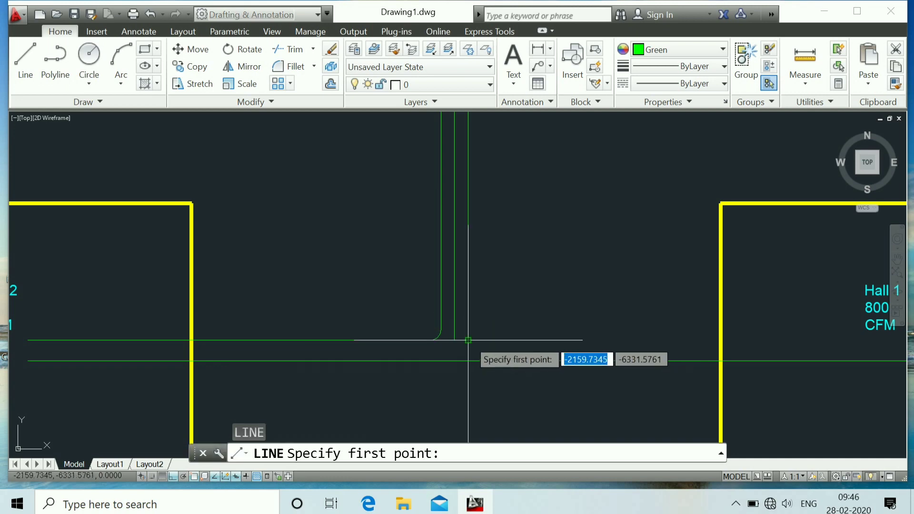
{"action": "left_click", "coordinate": [468, 340]}
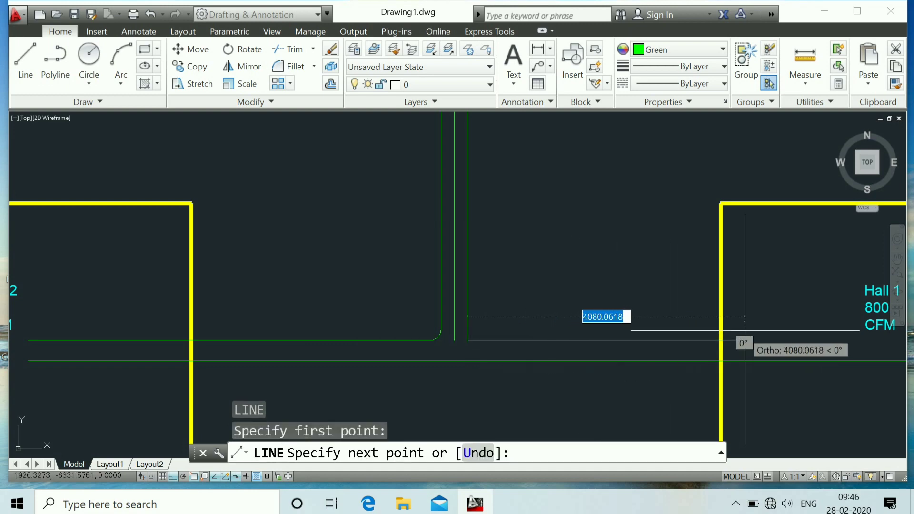
{"action": "left_click", "coordinate": [759, 335]}
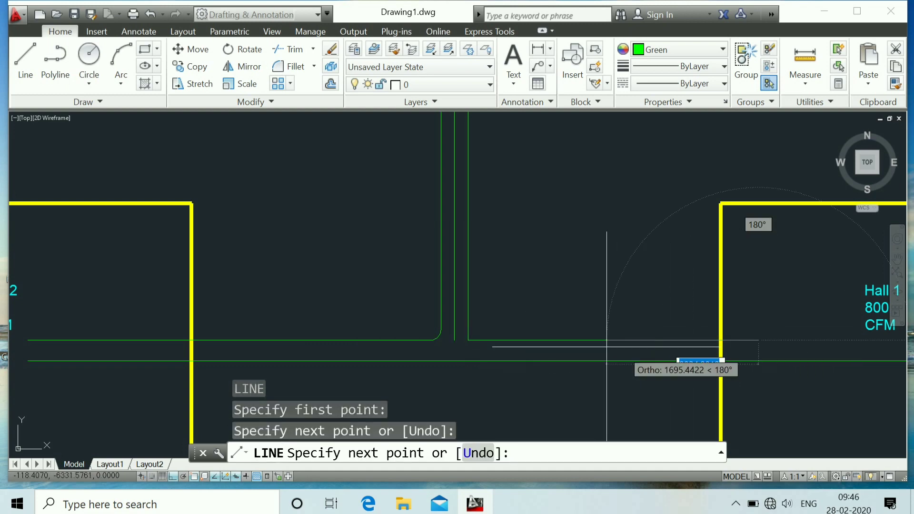
{"action": "key", "text": "Escape"}
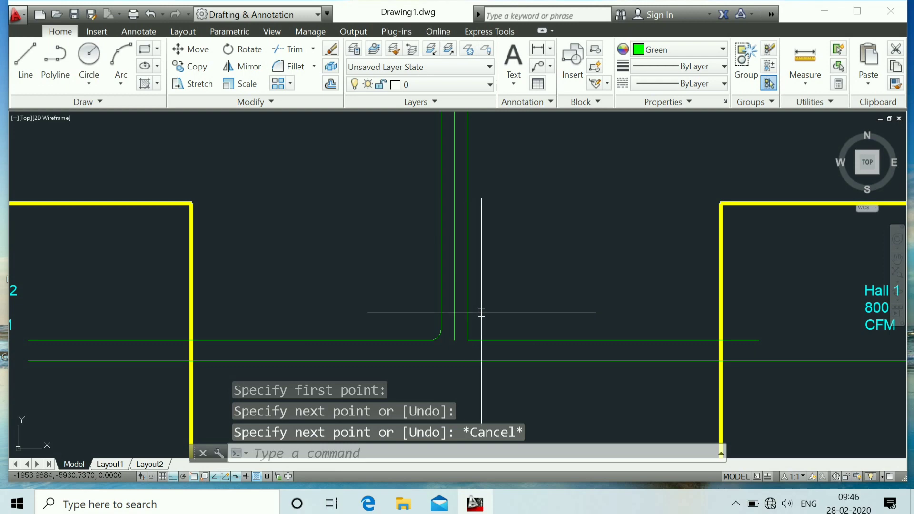
- Fillet the right vertical duct line and the new horizontal line toward Hall 1 with a radius of 150
{"action": "type", "text": "f"}
{"action": "key", "text": "Return"}
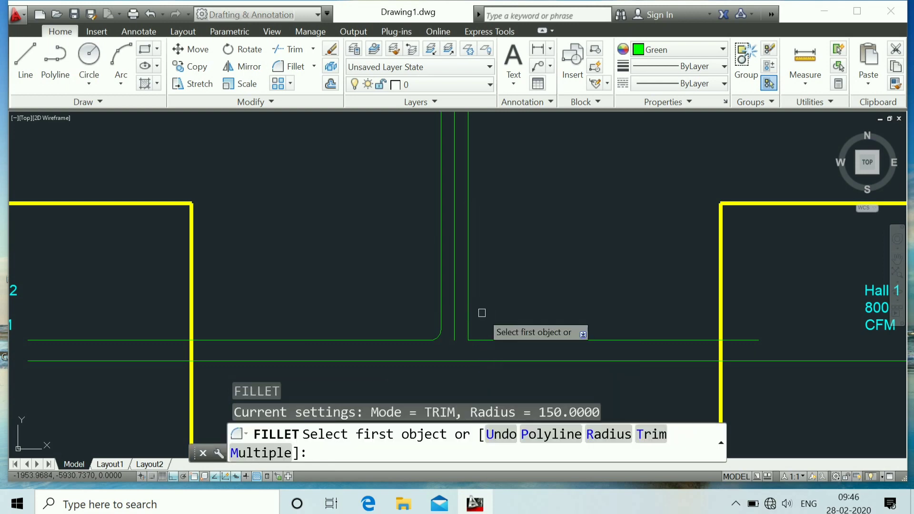
{"action": "type", "text": "r"}
{"action": "key", "text": "Return"}
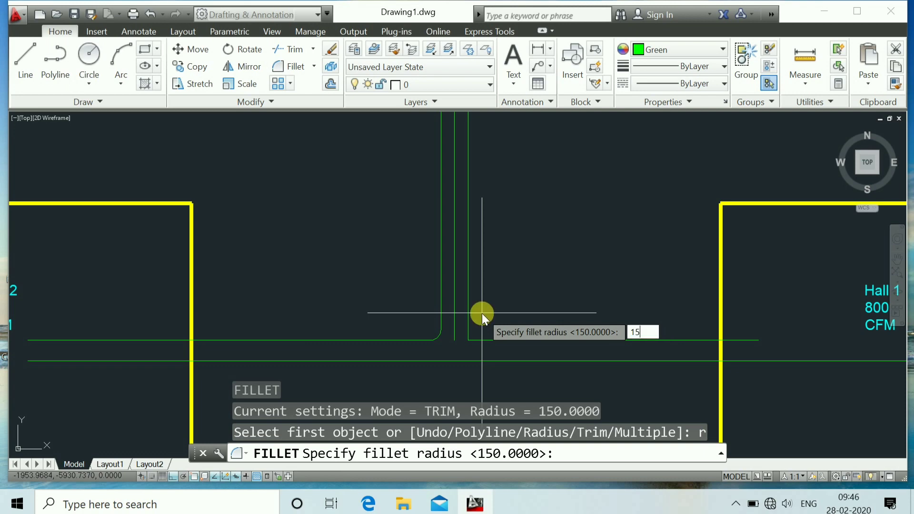
{"action": "key", "text": "Return"}
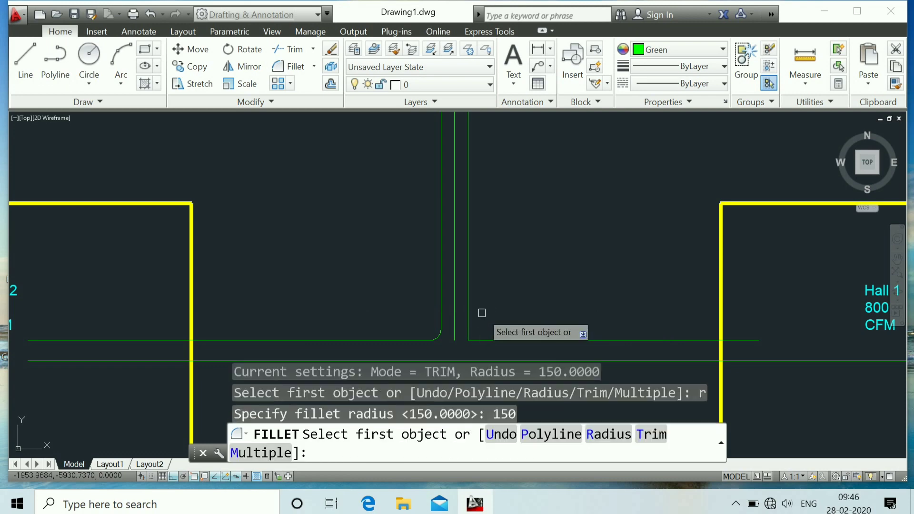
{"action": "scroll", "coordinate": [473, 353], "scroll_direction": "up", "scroll_amount": 2}
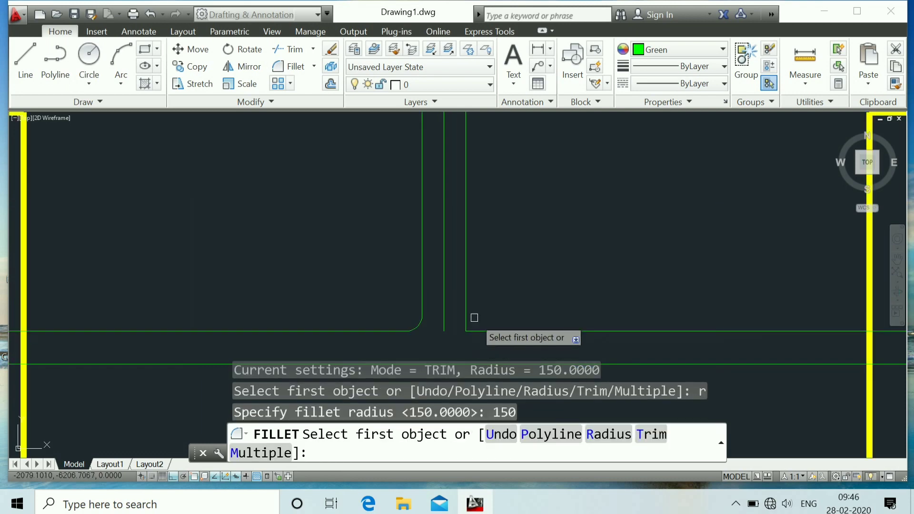
{"action": "left_click", "coordinate": [466, 304]}
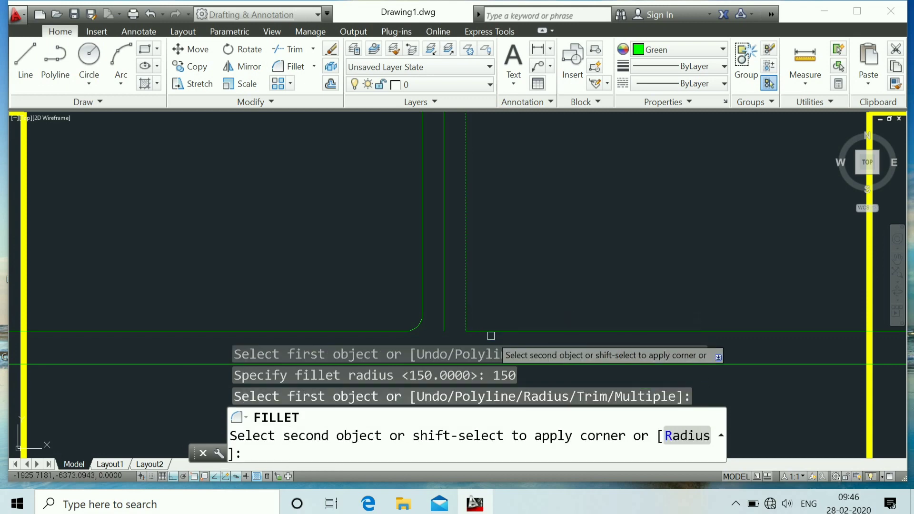
{"action": "left_click", "coordinate": [488, 332]}
{"action": "left_click", "coordinate": [484, 334]}
{"action": "scroll", "coordinate": [480, 339], "scroll_direction": "down", "scroll_amount": 2}
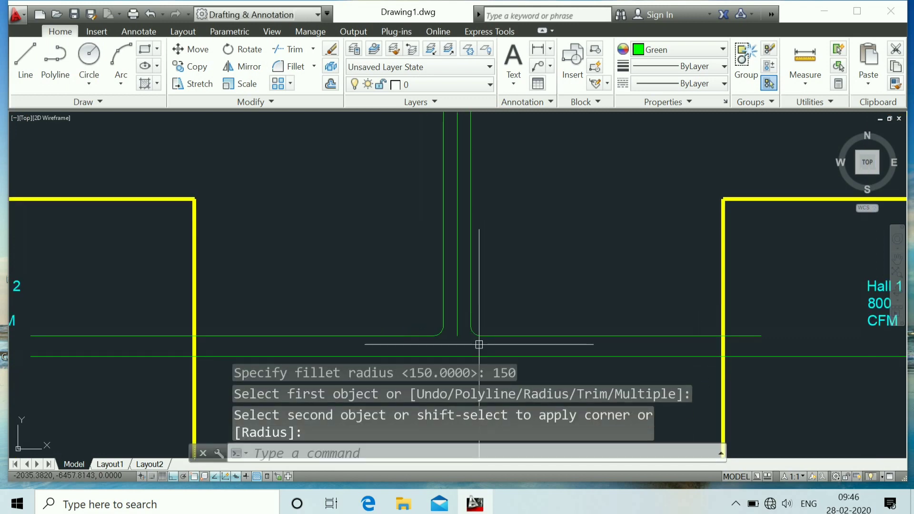
{"action": "key", "text": "Escape"}
{"action": "key", "text": "Escape"}
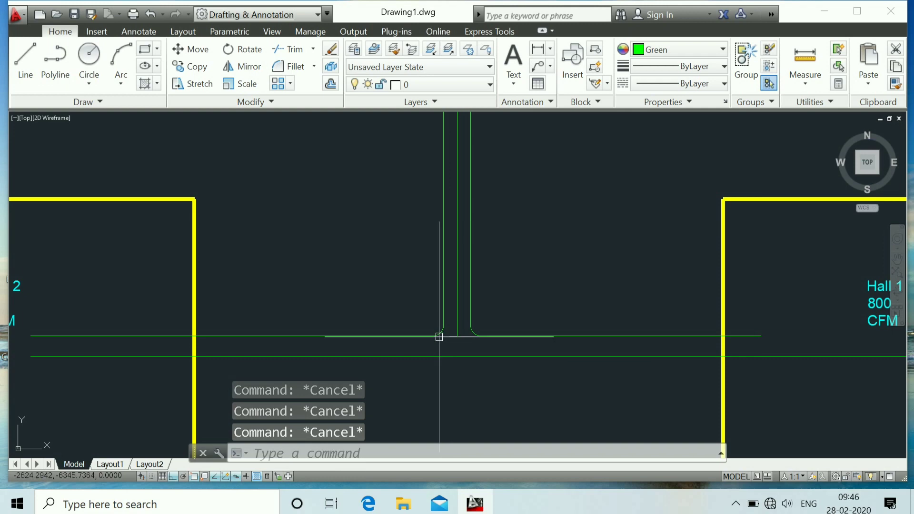
- Offset both filleted corner arcs at the duct junction by 300 toward the inside, so the two new arcs cross
{"action": "type", "text": "O"}
{"action": "key", "text": "Return"}
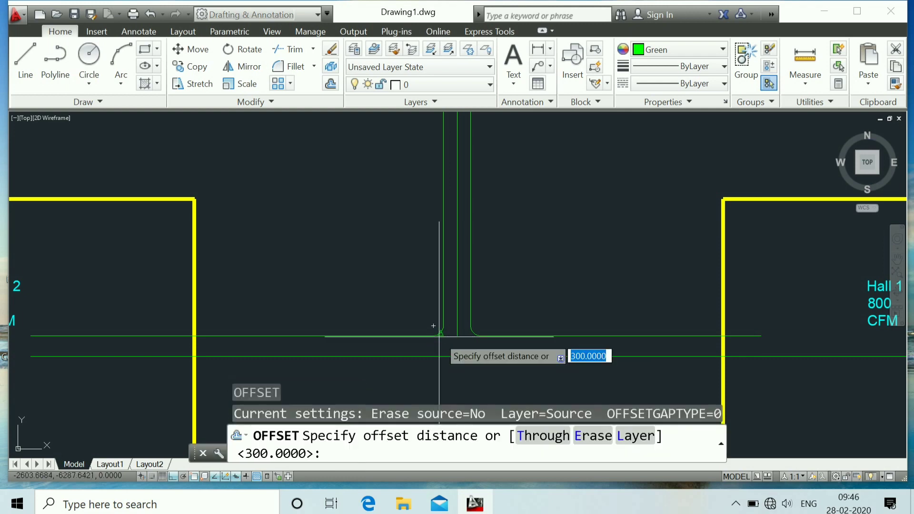
{"action": "type", "text": "300"}
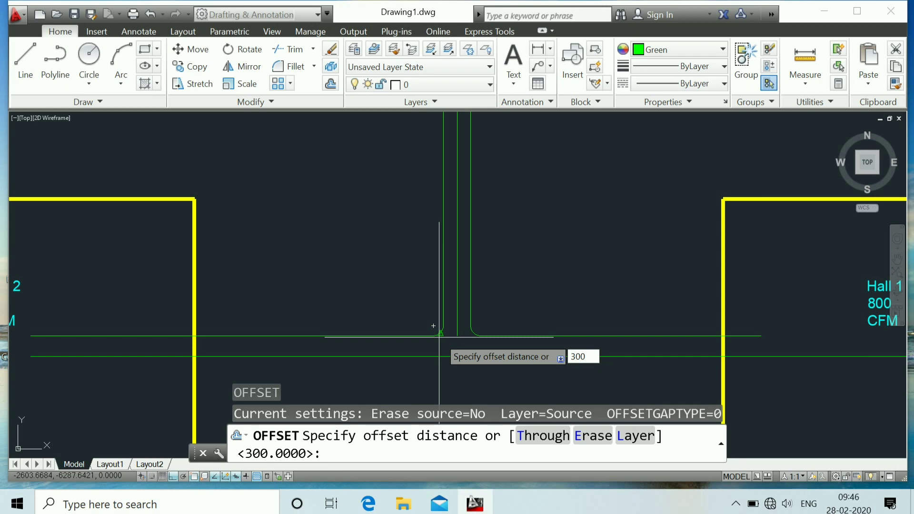
{"action": "key", "text": "Return"}
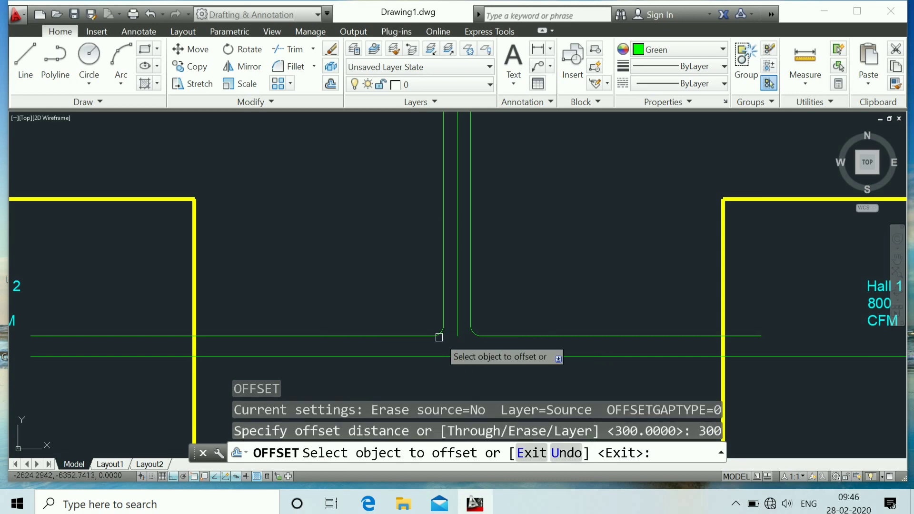
{"action": "scroll", "coordinate": [440, 339], "scroll_direction": "up", "scroll_amount": 2}
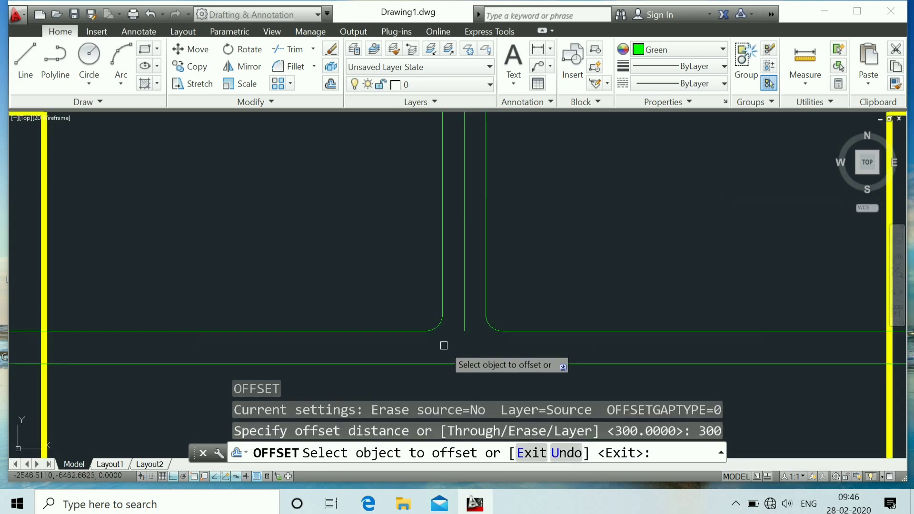
{"action": "left_click", "coordinate": [440, 321]}
{"action": "left_click", "coordinate": [484, 321]}
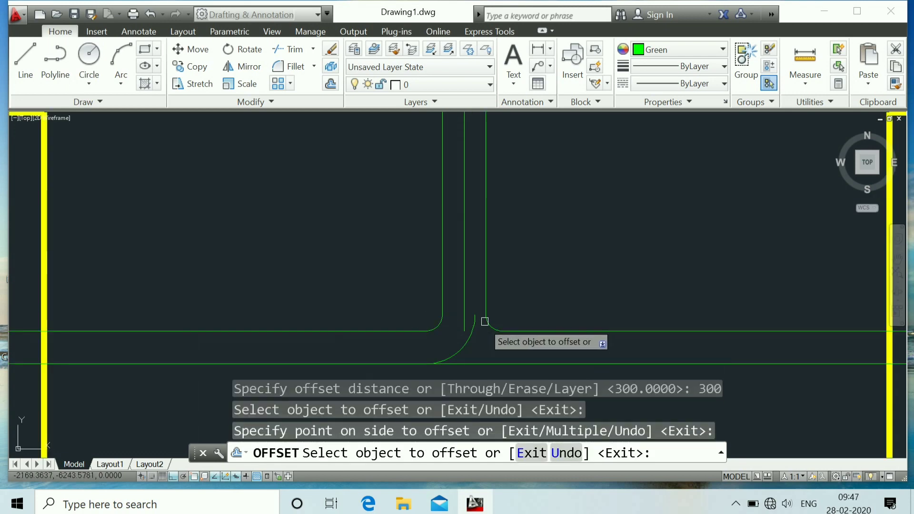
{"action": "left_click", "coordinate": [474, 320]}
{"action": "left_click", "coordinate": [491, 350]}
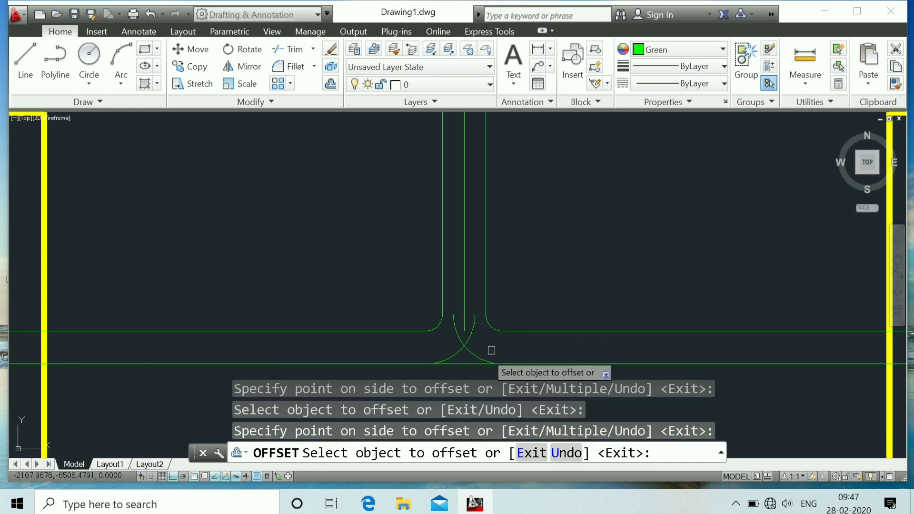
{"action": "key", "text": "Escape"}
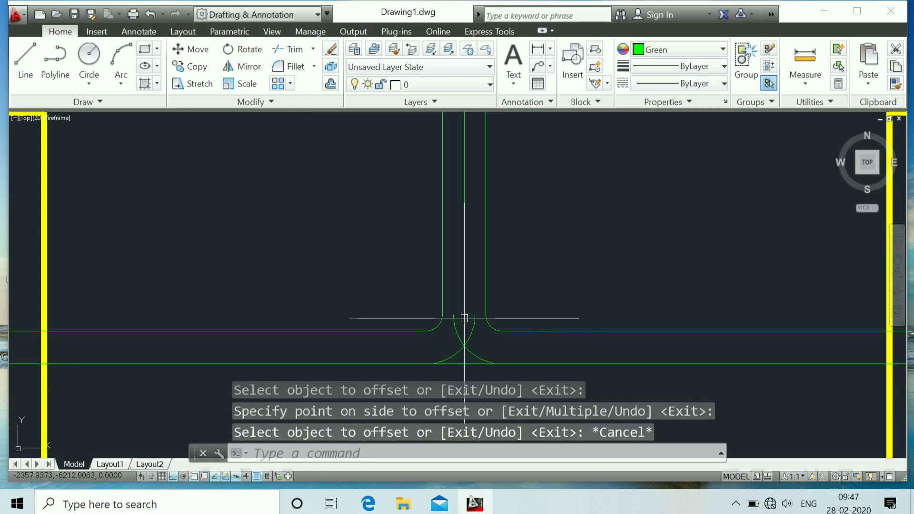
- Stretch the lower end of the vertical centre line down past the crossing point of the two offset arcs
{"action": "left_click", "coordinate": [465, 319]}
{"action": "left_click", "coordinate": [465, 331]}
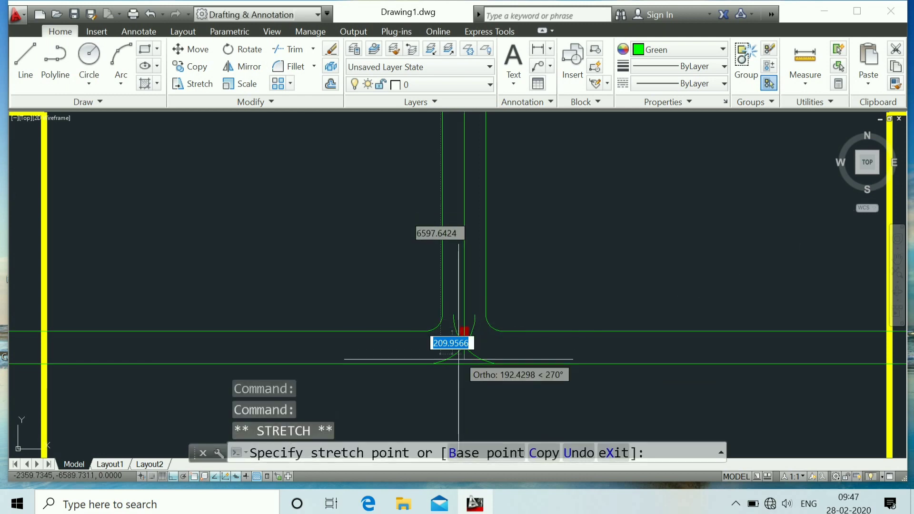
{"action": "left_click", "coordinate": [464, 357]}
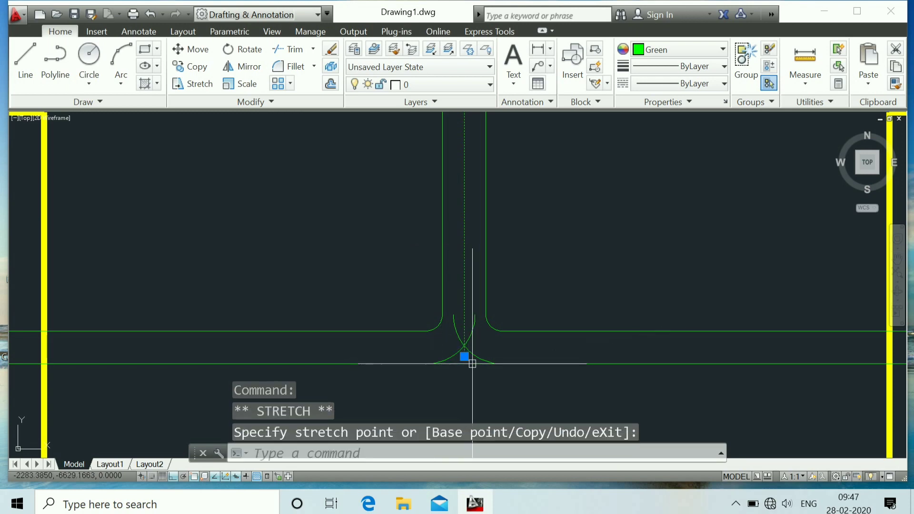
{"action": "key", "text": "Escape"}
- Trim the centre line below the arcs' crossing point and remove the upper part of both offset arcs
{"action": "scroll", "coordinate": [459, 346], "scroll_direction": "up", "scroll_amount": 4}
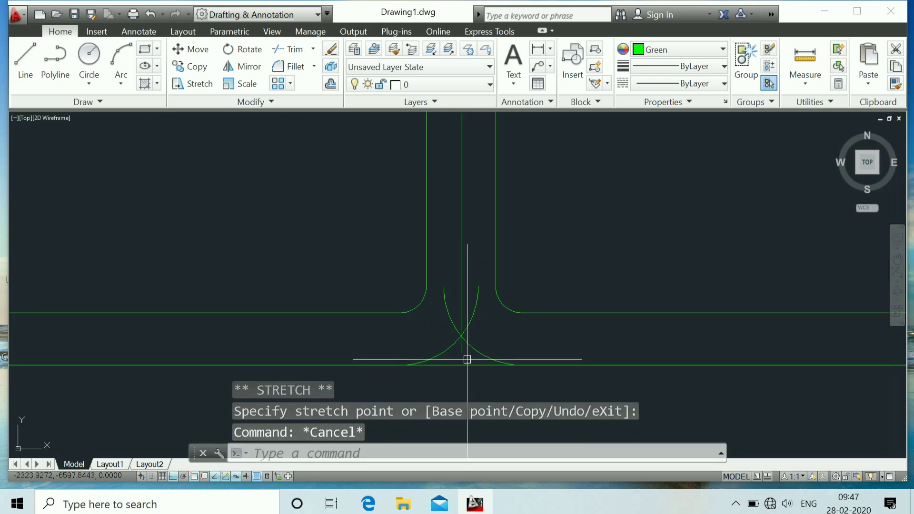
{"action": "type", "text": "tr"}
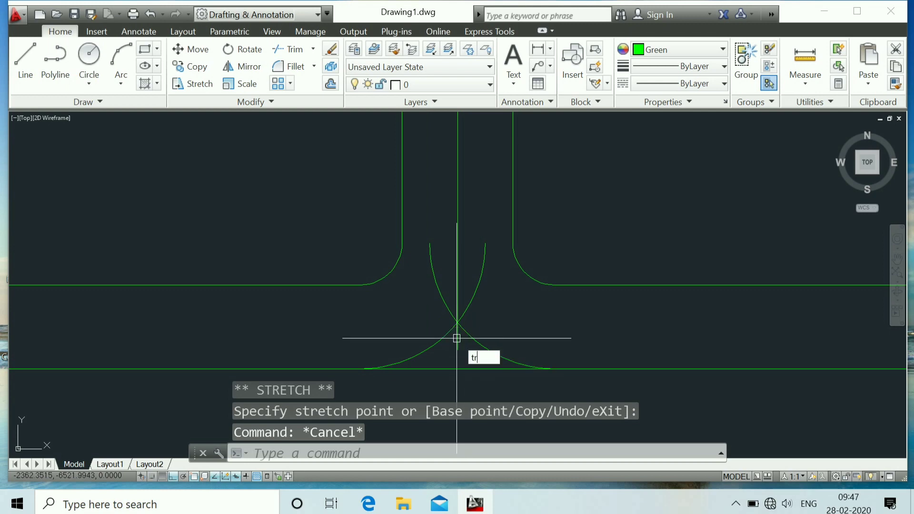
{"action": "key", "text": "Return"}
{"action": "key", "text": "Return"}
{"action": "left_click", "coordinate": [457, 339]}
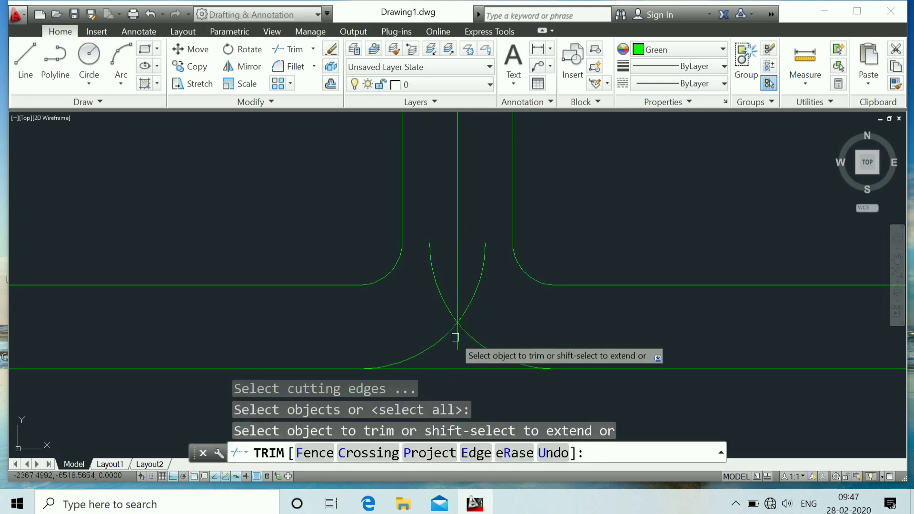
{"action": "left_click", "coordinate": [441, 299]}
{"action": "scroll", "coordinate": [455, 357], "scroll_direction": "down", "scroll_amount": 2}
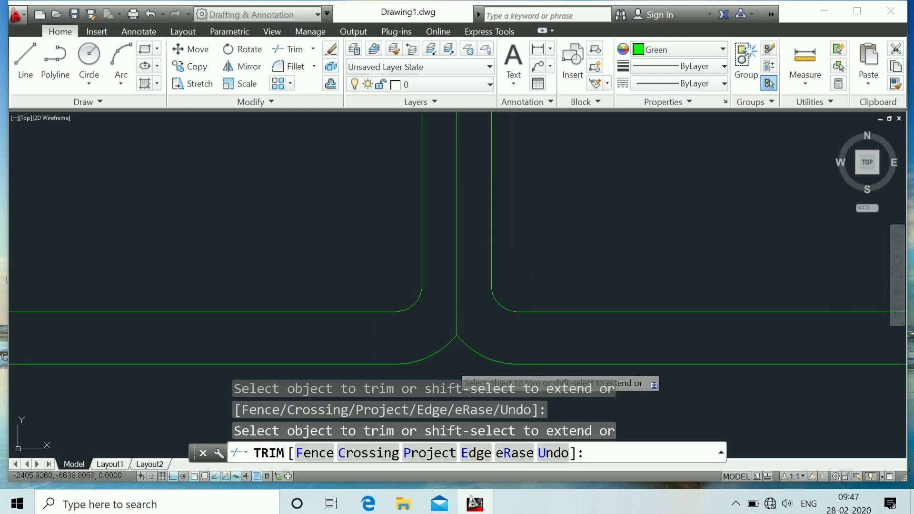
{"action": "key", "text": "Escape"}
- Draw a horizontal line across the vertical duct between the upper ends of the two filleted corners
{"action": "type", "text": "l"}
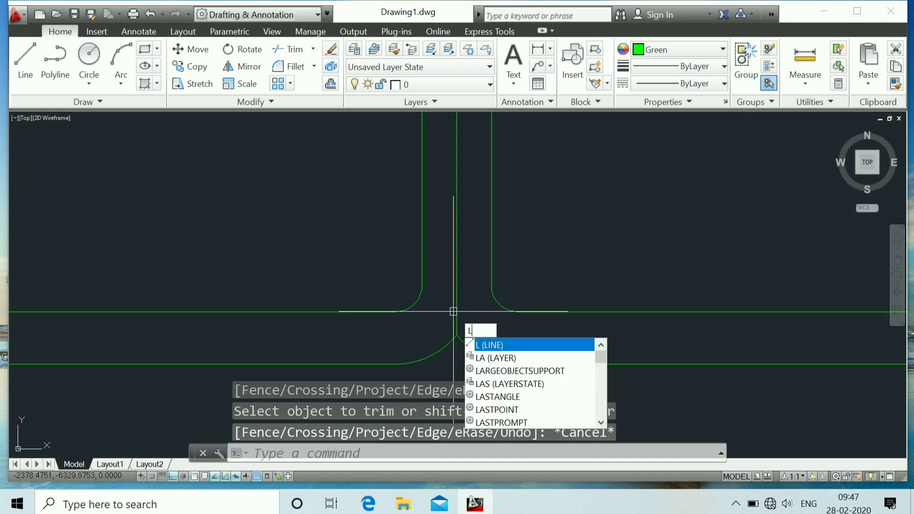
{"action": "key", "text": "Return"}
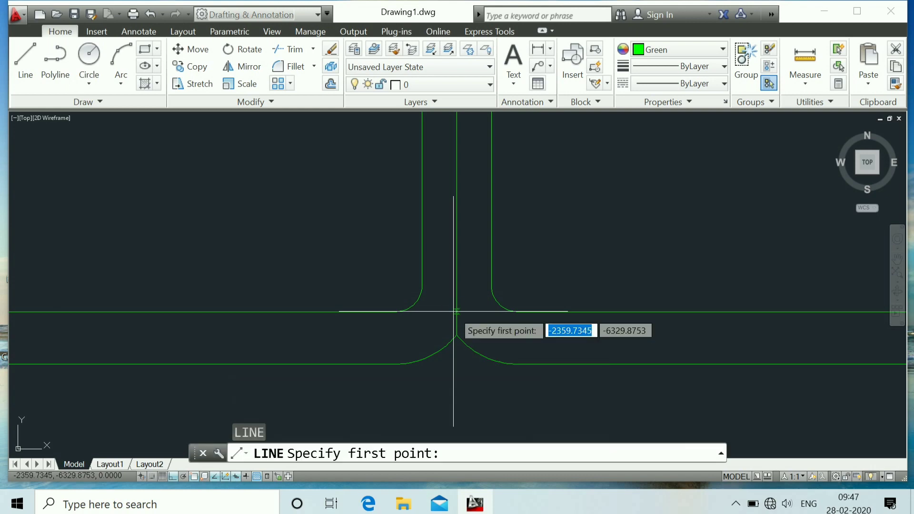
{"action": "left_click", "coordinate": [421, 285]}
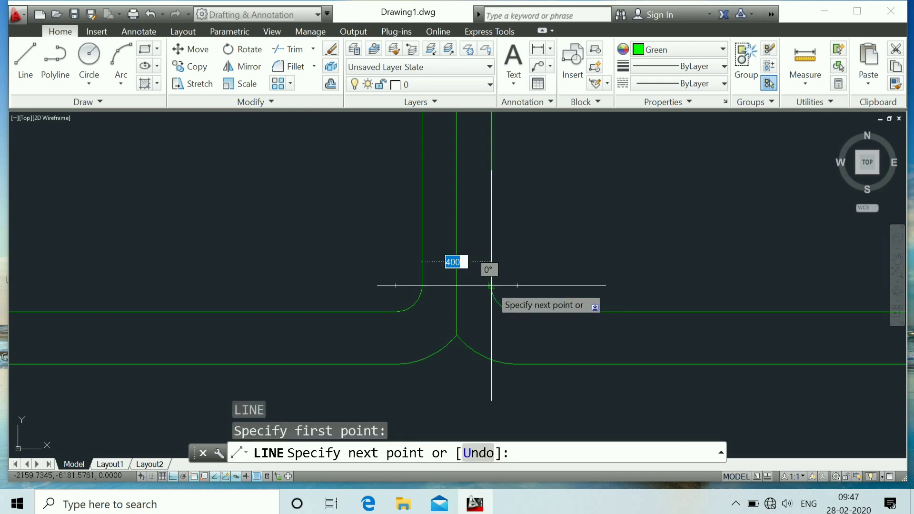
{"action": "left_click", "coordinate": [492, 286]}
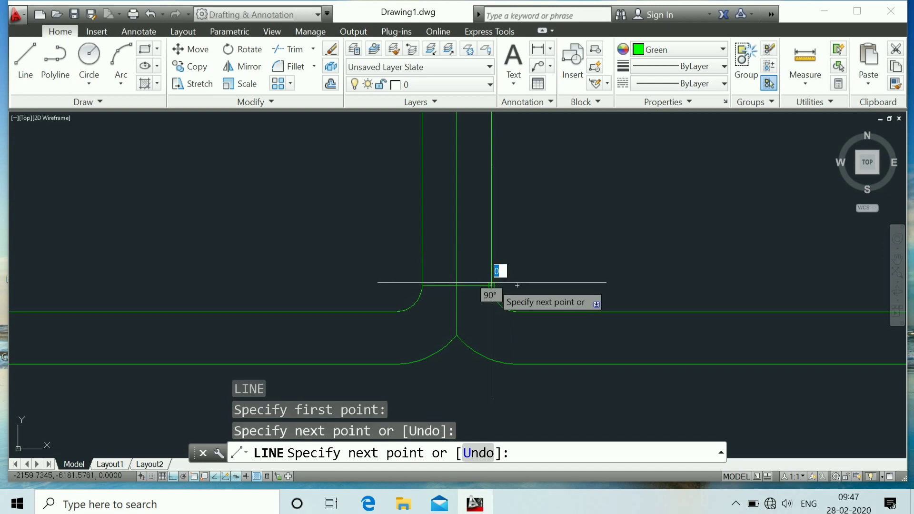
{"action": "key", "text": "Escape"}
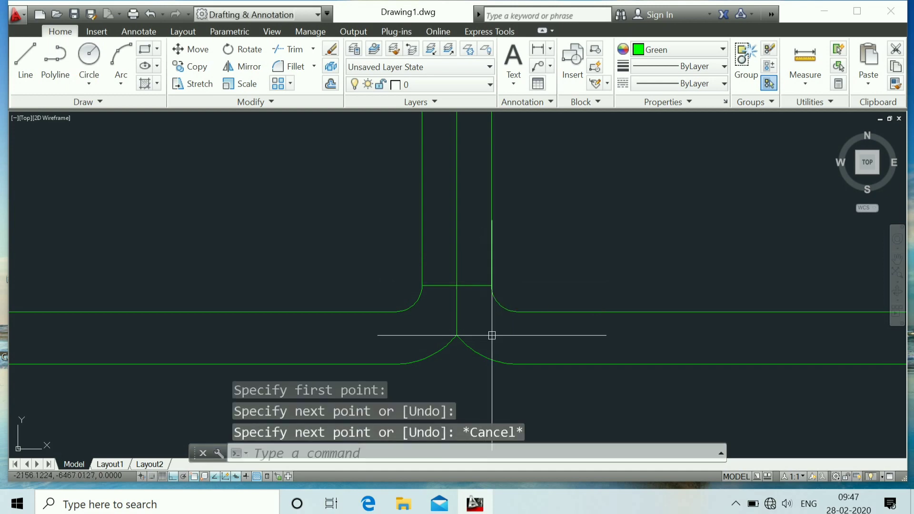
- Draw a vertical line across the Hall 1 branch duct from the end of its corner fillet to the lower duct line
{"action": "left_click", "coordinate": [498, 321]}
{"action": "key", "text": "Return"}
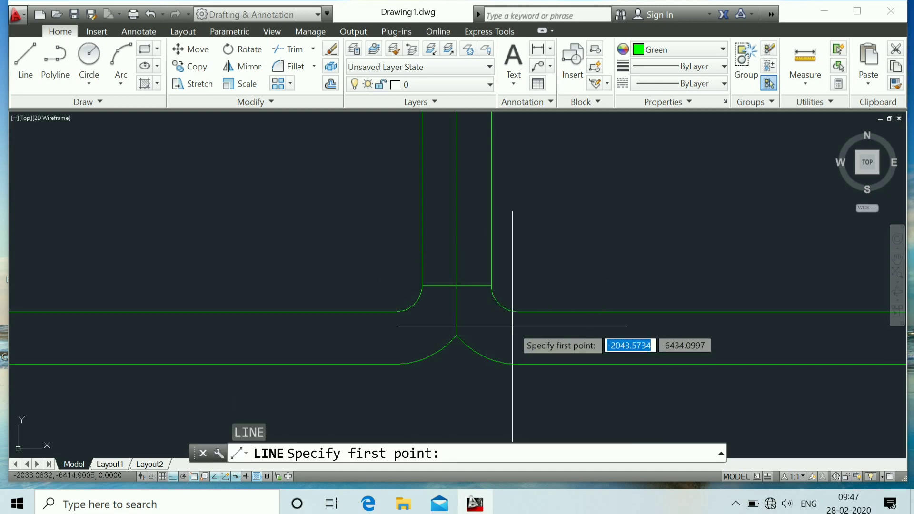
{"action": "left_click", "coordinate": [517, 312]}
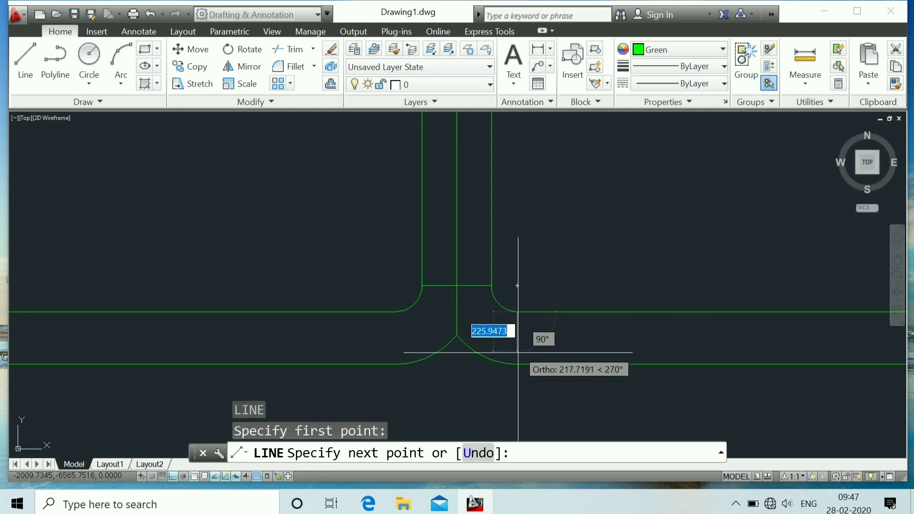
{"action": "left_click", "coordinate": [517, 364]}
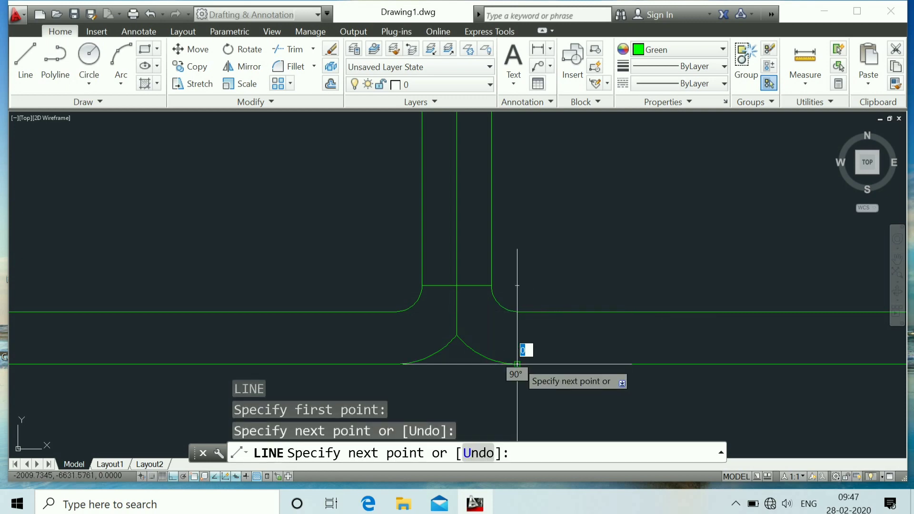
{"action": "key", "text": "Return"}
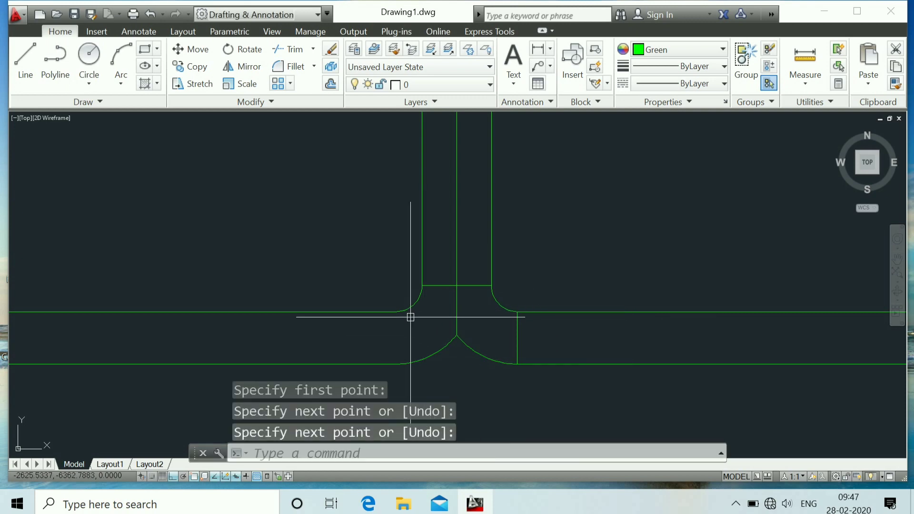
- Draw a vertical line across the Hall 2 branch duct from the end of its corner fillet to the lower duct line
{"action": "key", "text": "Return"}
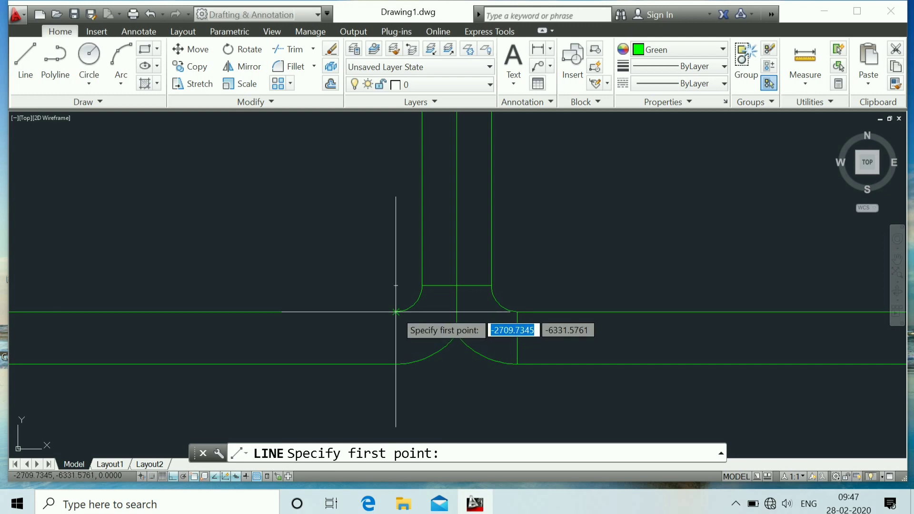
{"action": "left_click", "coordinate": [396, 312]}
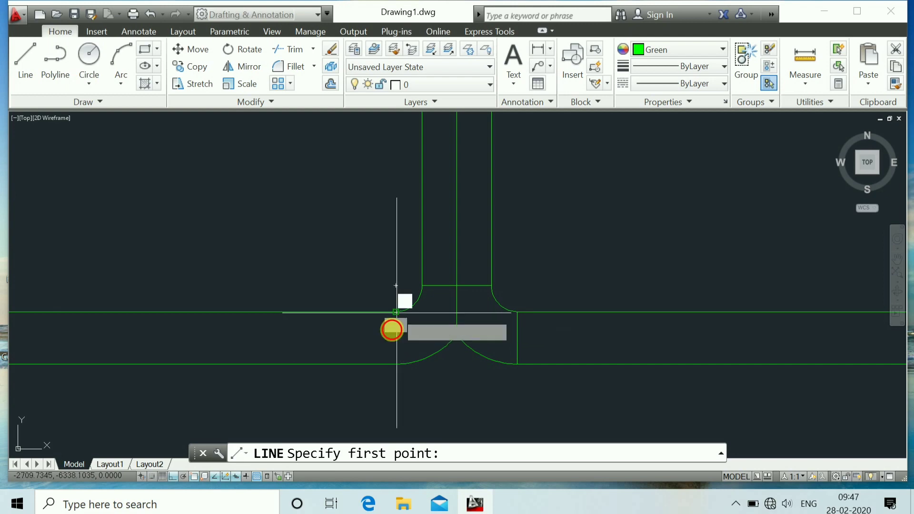
{"action": "left_click", "coordinate": [395, 364]}
{"action": "key", "text": "Escape"}
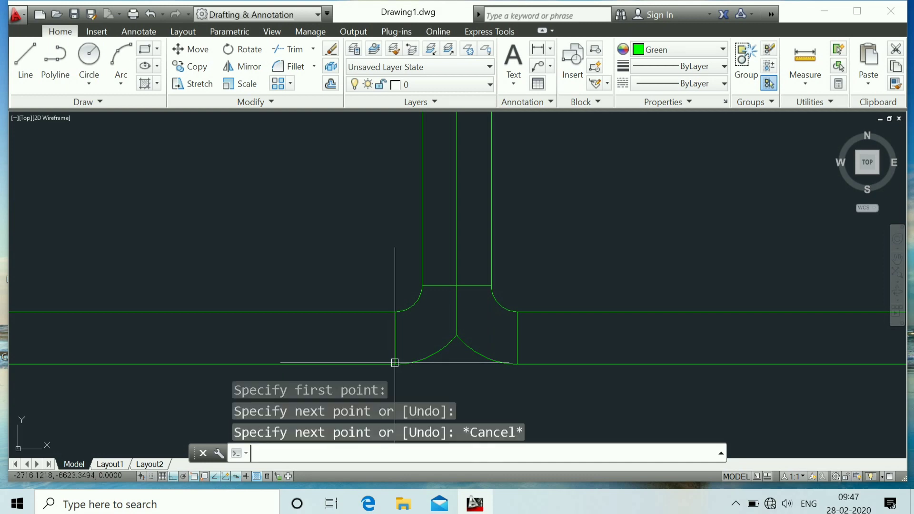
- Trim away the centre line of the vertical duct above the horizontal line across the junction
{"action": "scroll", "coordinate": [396, 364], "scroll_direction": "down", "scroll_amount": 4}
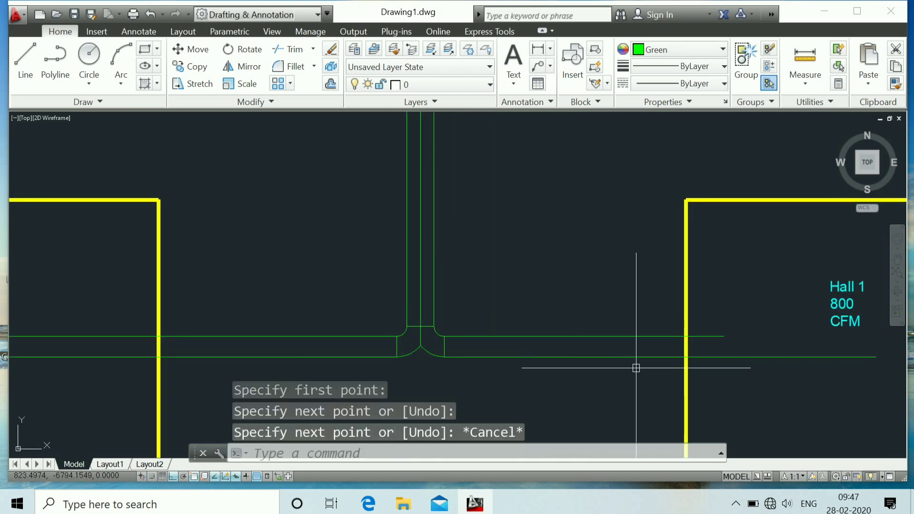
{"action": "scroll", "coordinate": [640, 369], "scroll_direction": "down", "scroll_amount": 2}
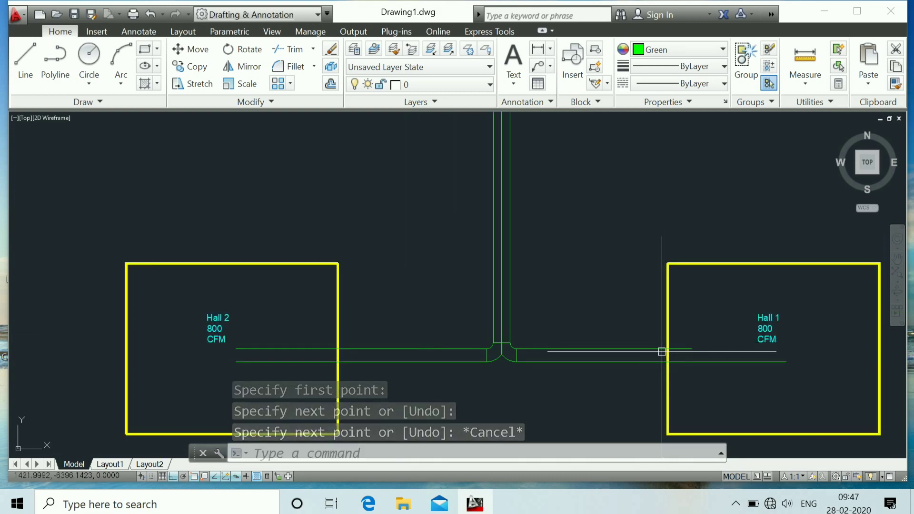
{"action": "scroll", "coordinate": [507, 320], "scroll_direction": "up", "scroll_amount": 2}
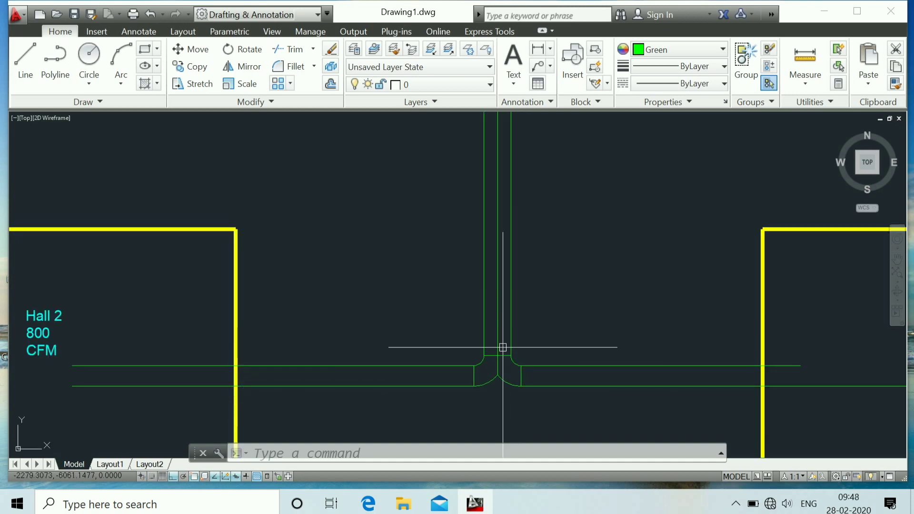
{"action": "scroll", "coordinate": [496, 334], "scroll_direction": "up", "scroll_amount": 2}
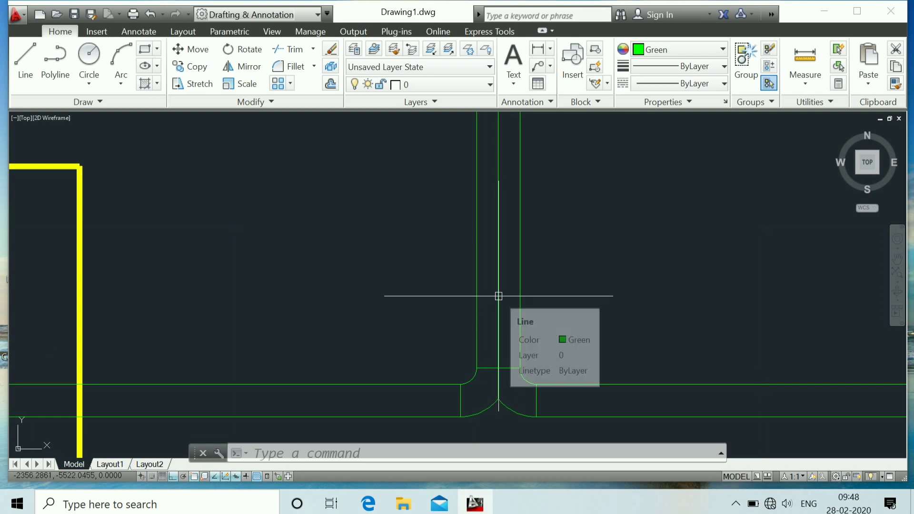
{"action": "type", "text": "tr"}
{"action": "key", "text": "Return"}
{"action": "key", "text": "Return"}
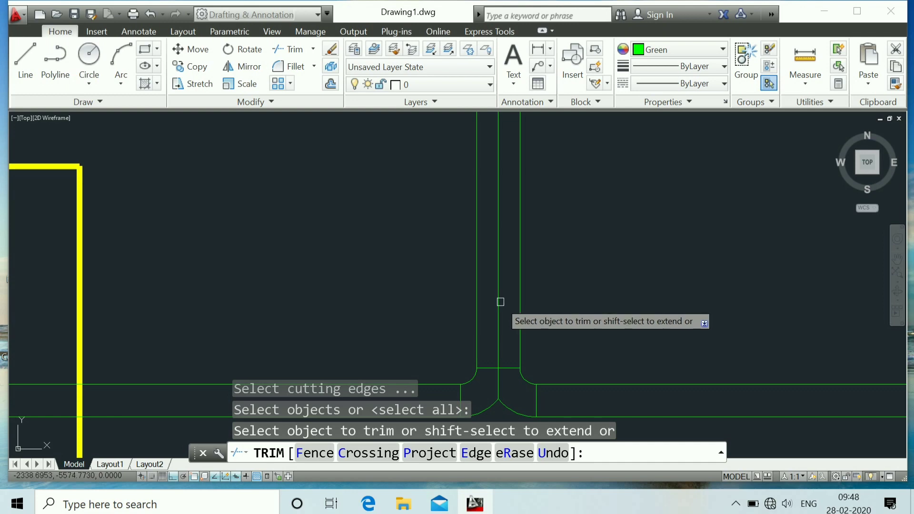
{"action": "left_click", "coordinate": [500, 301]}
{"action": "scroll", "coordinate": [503, 303], "scroll_direction": "down", "scroll_amount": 5}
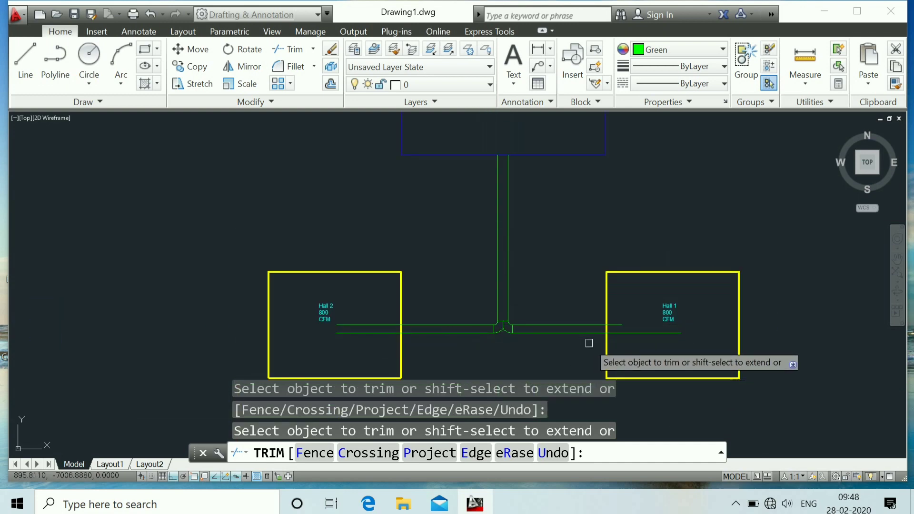
{"action": "key", "text": "Escape"}
- Stretch the upper line of the Hall 1 branch duct until its end aligns with the lower line's end inside Hall 1
{"action": "scroll", "coordinate": [593, 326], "scroll_direction": "up", "scroll_amount": 2}
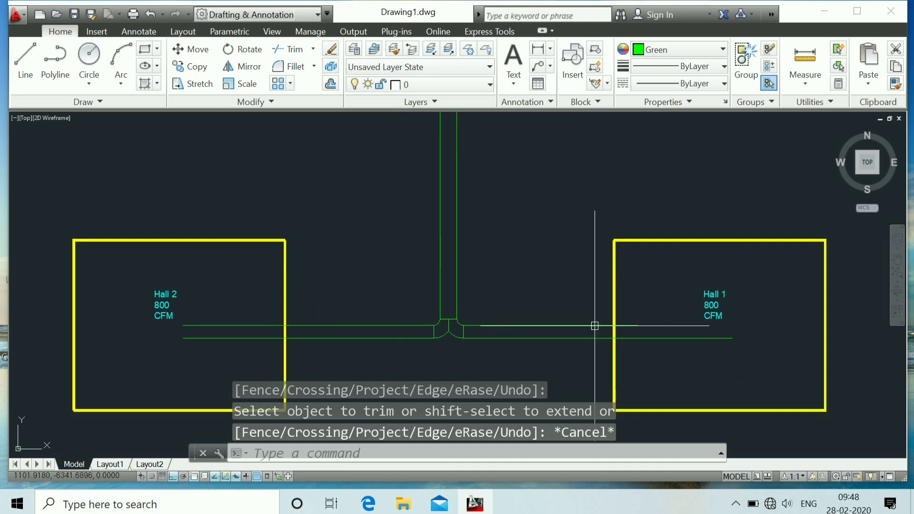
{"action": "left_click", "coordinate": [637, 324]}
{"action": "left_click", "coordinate": [638, 325]}
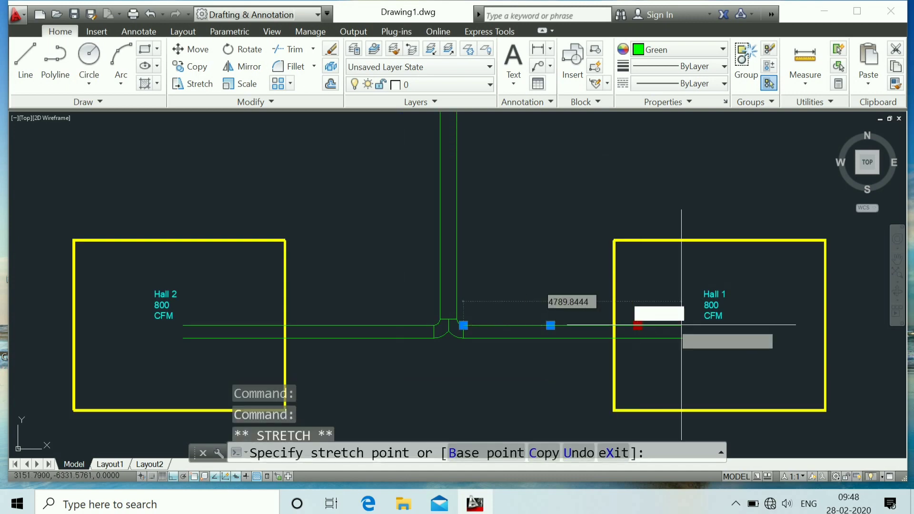
{"action": "left_click", "coordinate": [733, 332]}
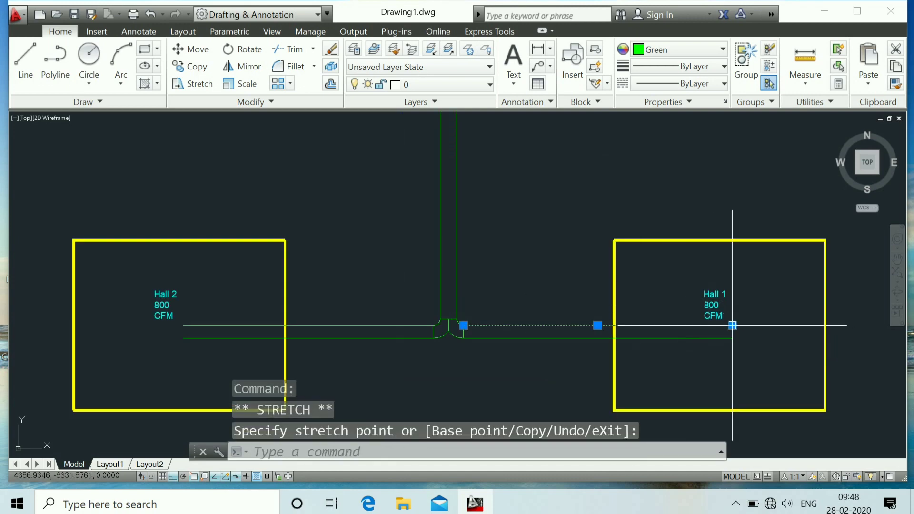
{"action": "mouse_move", "coordinate": [732, 328]}
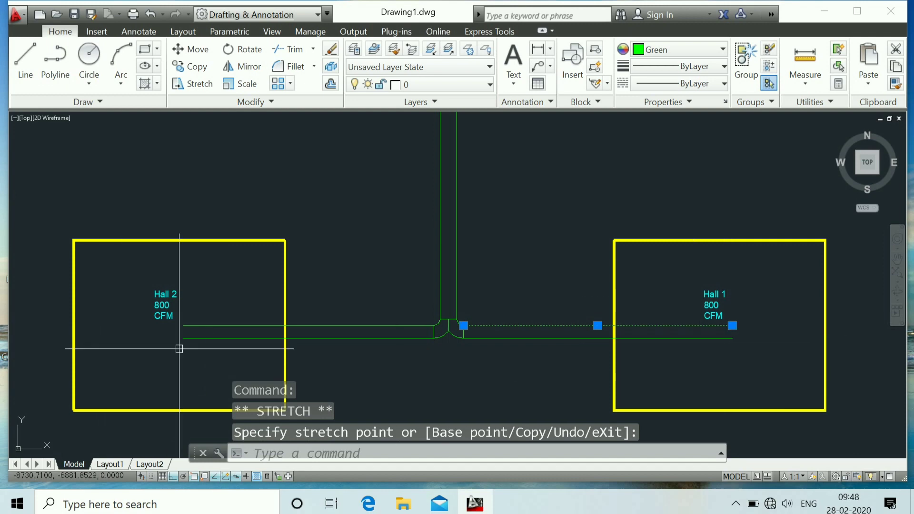
- Stretch both lines of the Hall 2 branch duct about 600 further into Hall 2, keeping their ends aligned
{"action": "scroll", "coordinate": [196, 351], "scroll_direction": "up", "scroll_amount": 2}
{"action": "left_click", "coordinate": [175, 331]}
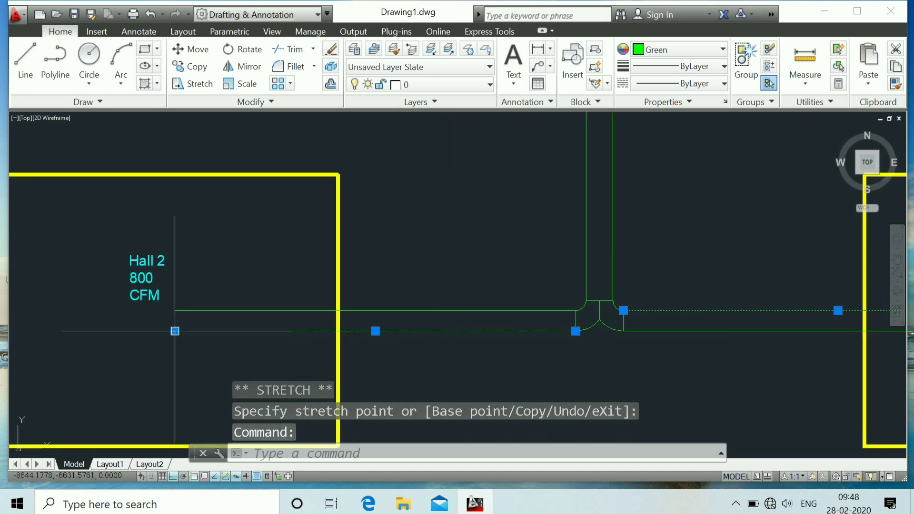
{"action": "left_click", "coordinate": [175, 331]}
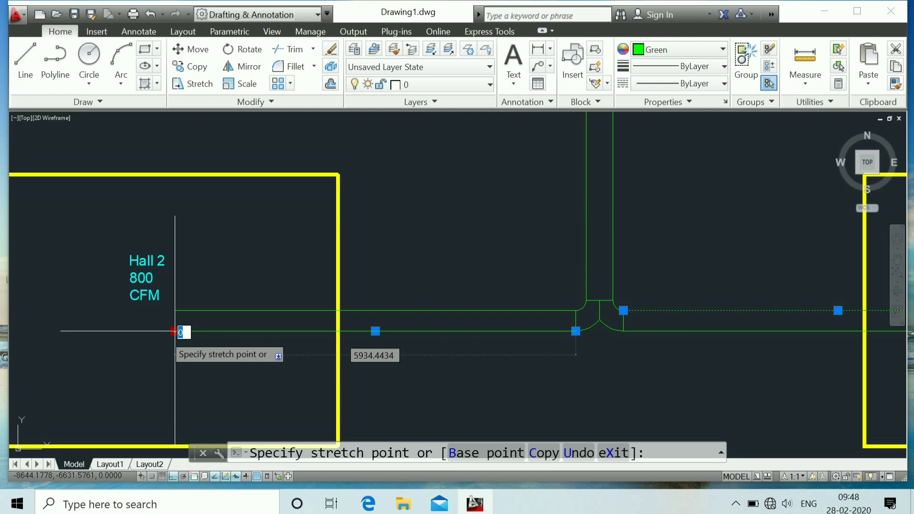
{"action": "left_click", "coordinate": [135, 331]}
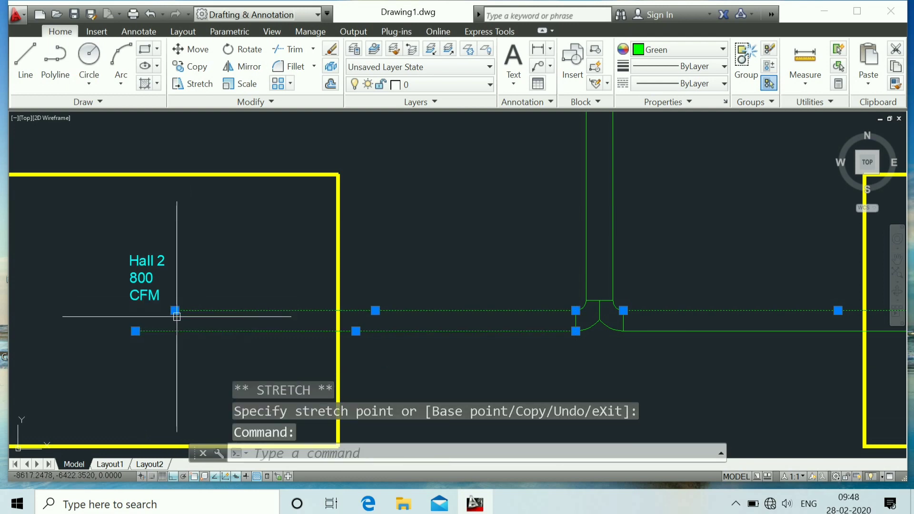
{"action": "left_click", "coordinate": [175, 311]}
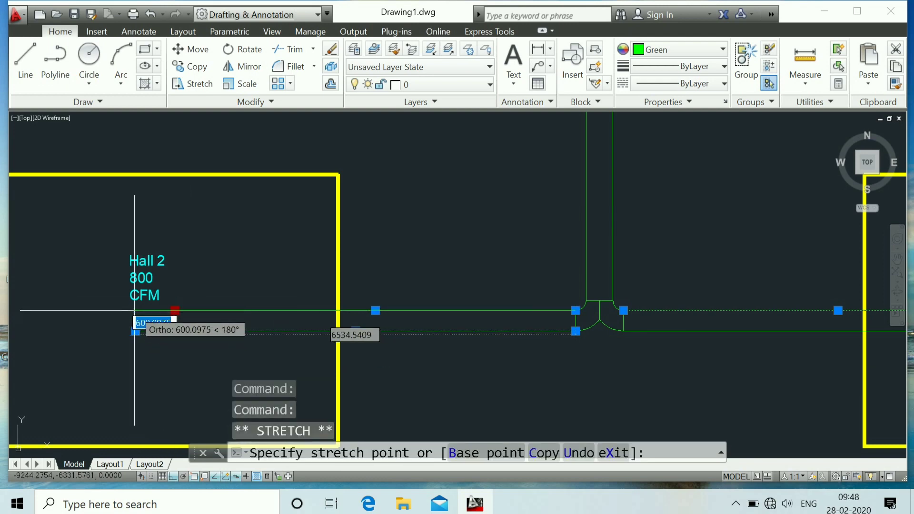
{"action": "left_click", "coordinate": [134, 311]}
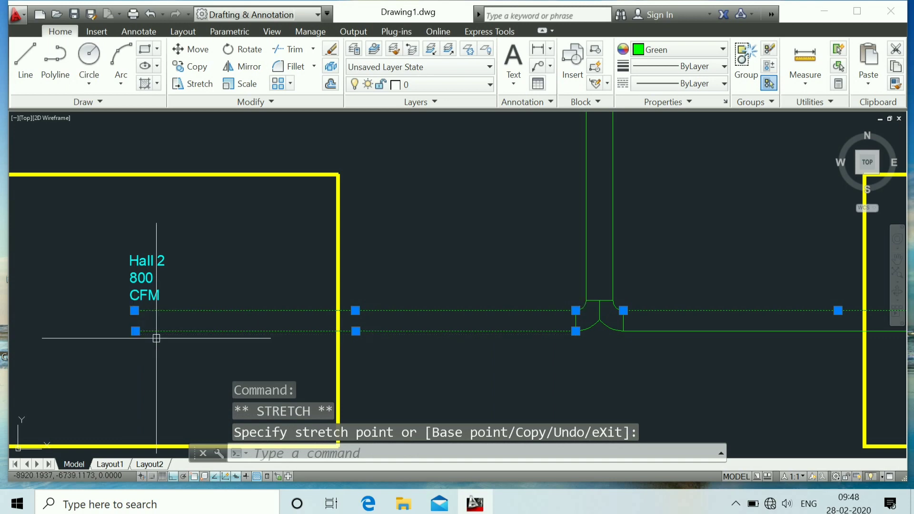
{"action": "key", "text": "Escape"}
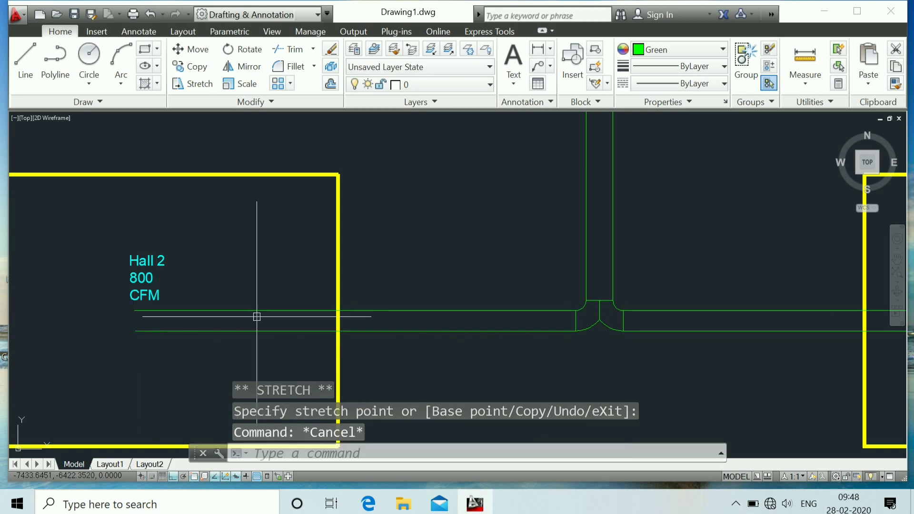
- Close the open end of the Hall 2 branch duct with a line from its upper line's end to its lower line's end
{"action": "type", "text": "l"}
{"action": "key", "text": "Return"}
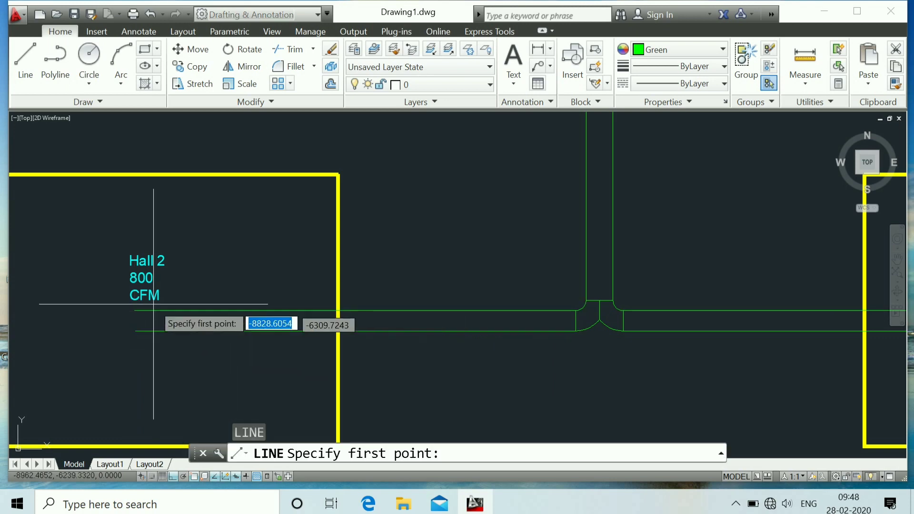
{"action": "left_click", "coordinate": [136, 309]}
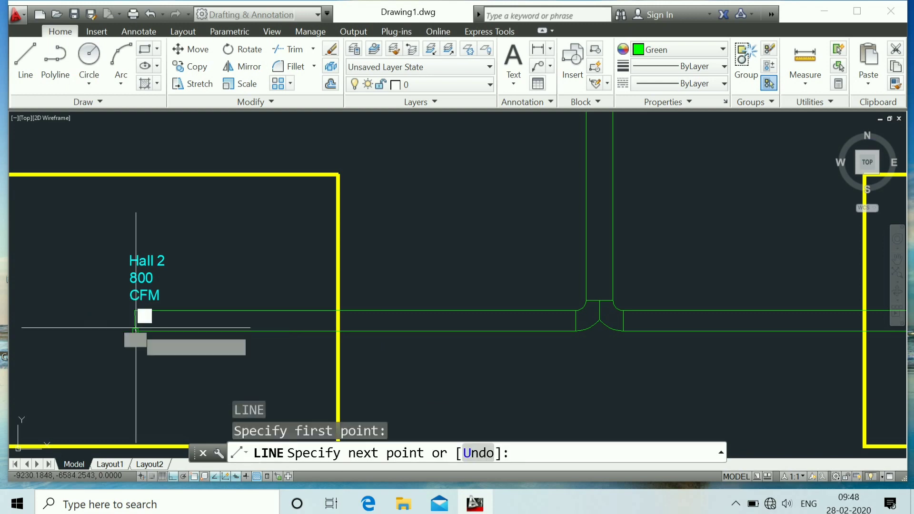
{"action": "left_click", "coordinate": [136, 331]}
{"action": "key", "text": "Escape"}
- Close the open end of the Hall 1 branch duct with a line from its upper line's end to its lower line's end
{"action": "scroll", "coordinate": [196, 356], "scroll_direction": "down", "scroll_amount": 5}
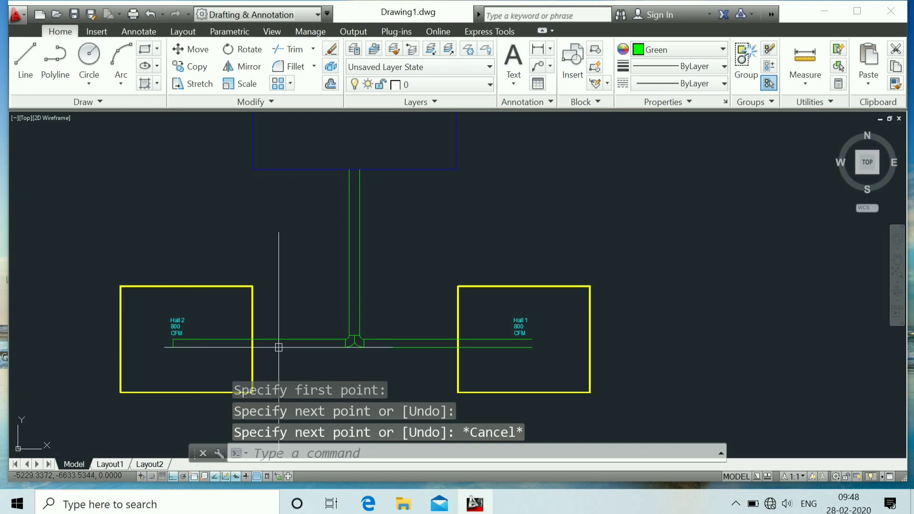
{"action": "scroll", "coordinate": [549, 345], "scroll_direction": "up", "scroll_amount": 4}
{"action": "type", "text": "l"}
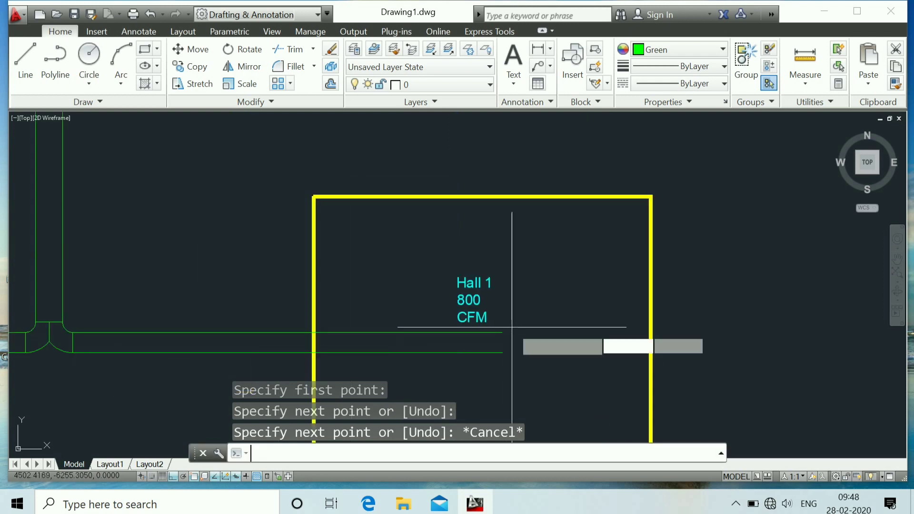
{"action": "key", "text": "Return"}
{"action": "left_click", "coordinate": [502, 333]}
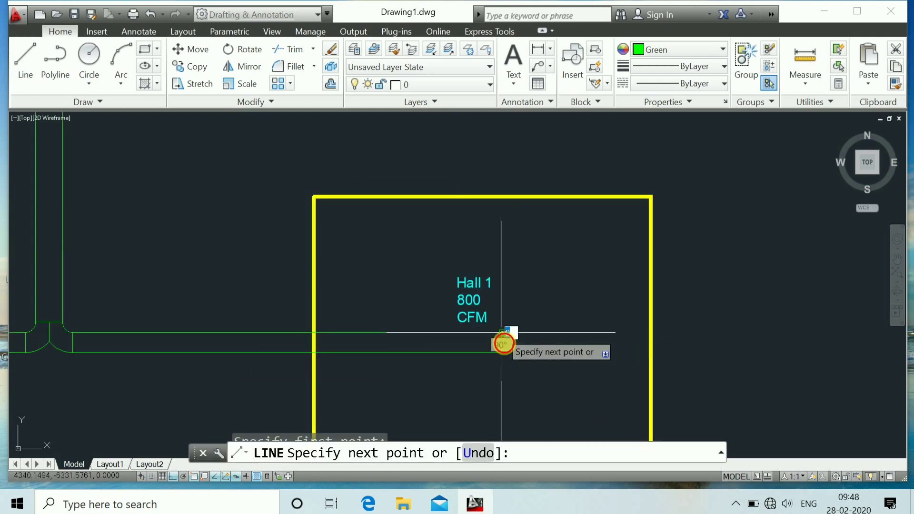
{"action": "left_click", "coordinate": [502, 352]}
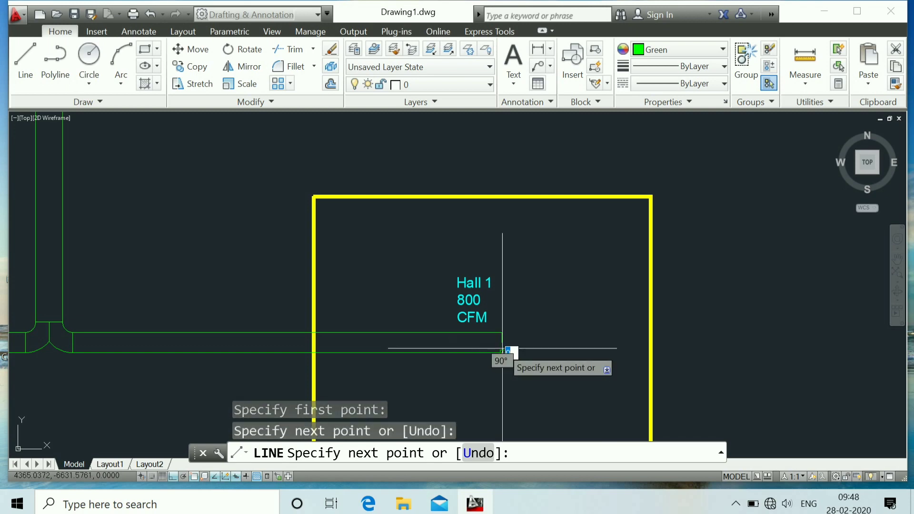
{"action": "scroll", "coordinate": [502, 350], "scroll_direction": "down", "scroll_amount": 6}
{"action": "key", "text": "Escape"}
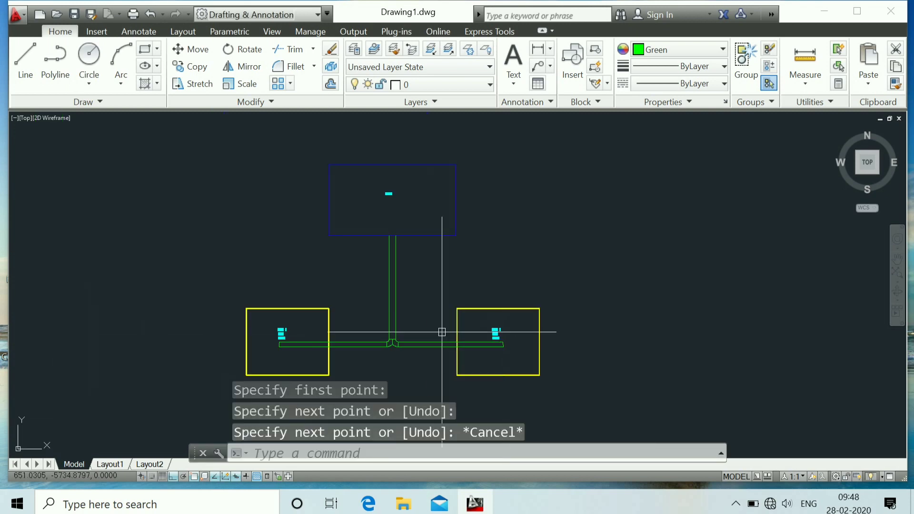
{"action": "scroll", "coordinate": [401, 360], "scroll_direction": "up", "scroll_amount": 2}
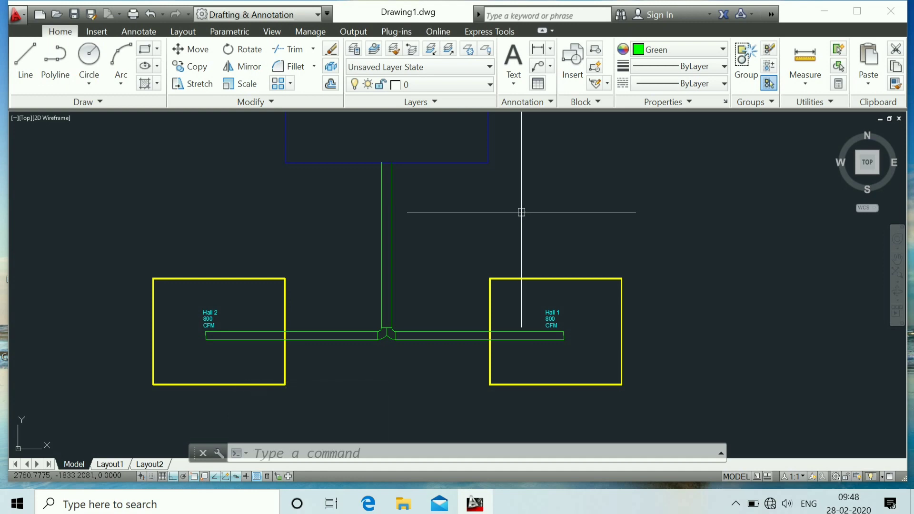
{"action": "scroll", "coordinate": [521, 212], "scroll_direction": "up", "scroll_amount": 2}
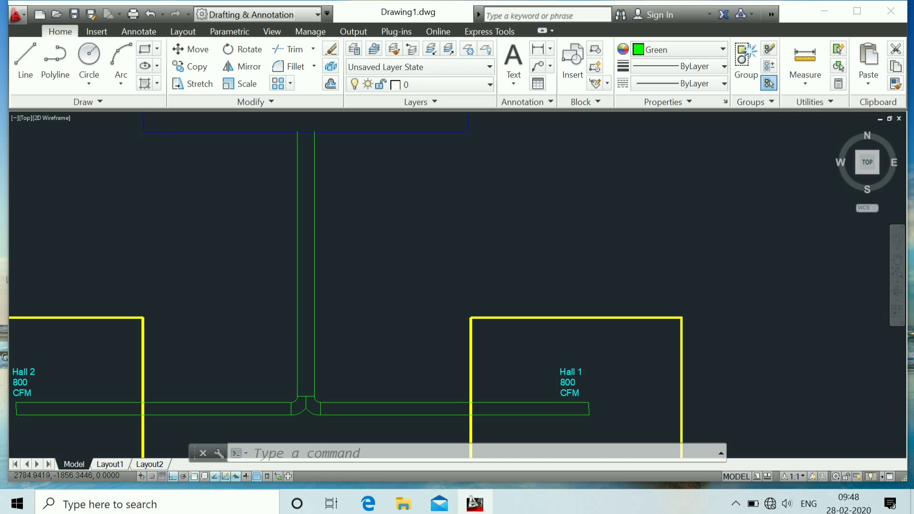
{"action": "scroll", "coordinate": [524, 210], "scroll_direction": "down", "scroll_amount": 5}
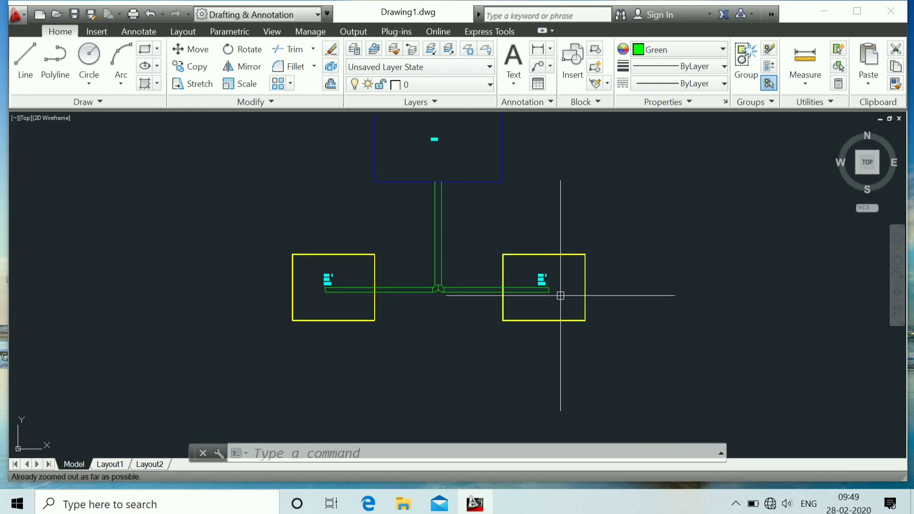
{"action": "scroll", "coordinate": [555, 298], "scroll_direction": "up", "scroll_amount": 4}
{"action": "scroll", "coordinate": [508, 255], "scroll_direction": "up", "scroll_amount": 2}
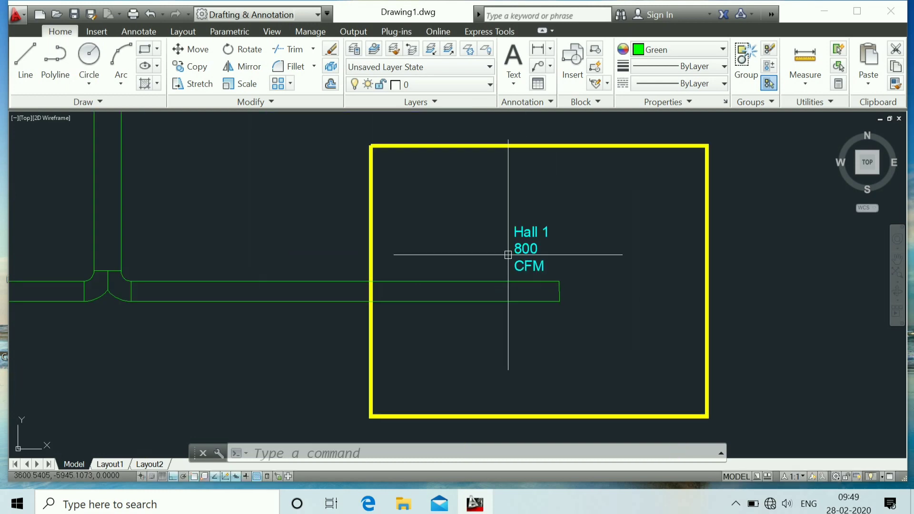
{"action": "scroll", "coordinate": [511, 255], "scroll_direction": "down", "scroll_amount": 2}
{"action": "scroll", "coordinate": [527, 255], "scroll_direction": "up", "scroll_amount": 2}
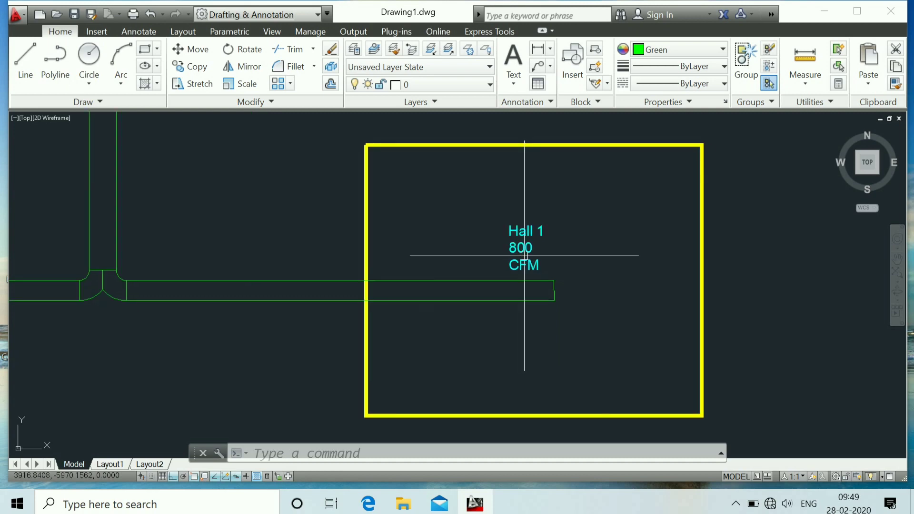
- Draw a rectangle with a length of 300 and a width of 300 in the empty space to the right of Hall 1
{"action": "scroll", "coordinate": [524, 256], "scroll_direction": "down", "scroll_amount": 2}
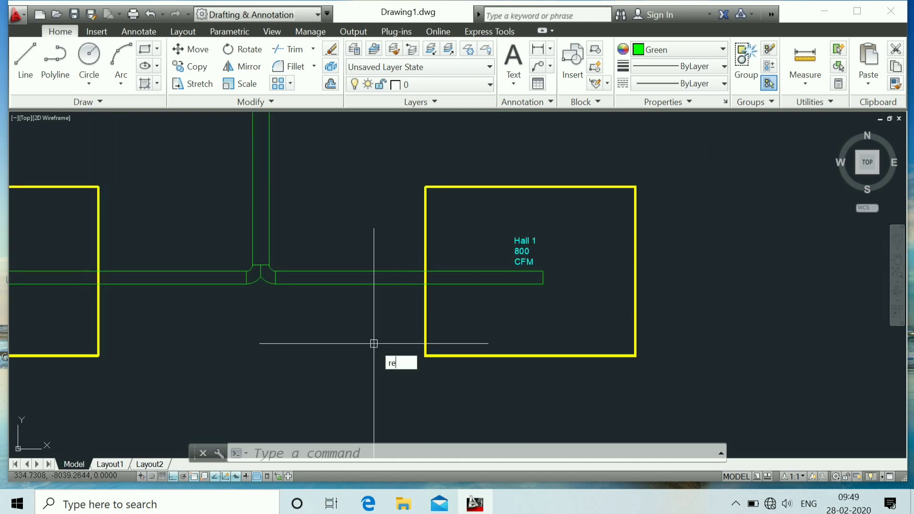
{"action": "type", "text": "c"}
{"action": "key", "text": "Return"}
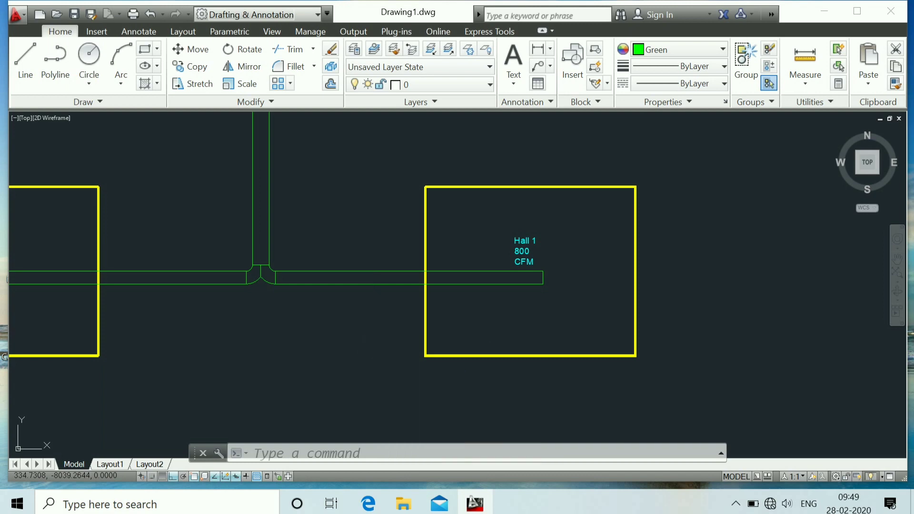
{"action": "scroll", "coordinate": [756, 258], "scroll_direction": "up", "scroll_amount": 5}
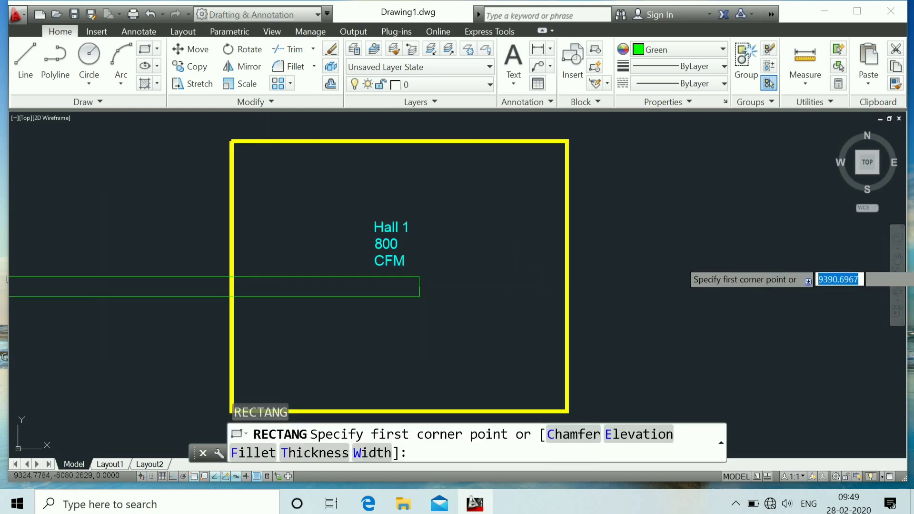
{"action": "left_click", "coordinate": [605, 238]}
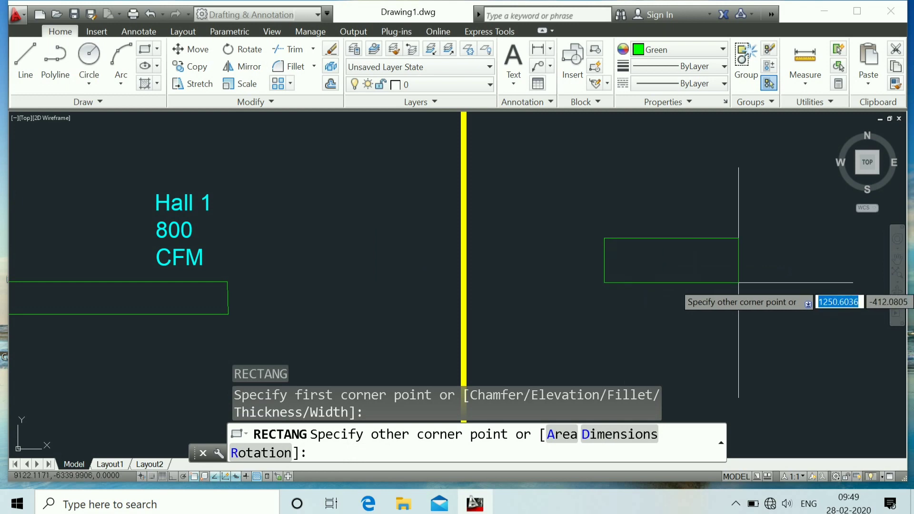
{"action": "type", "text": "d"}
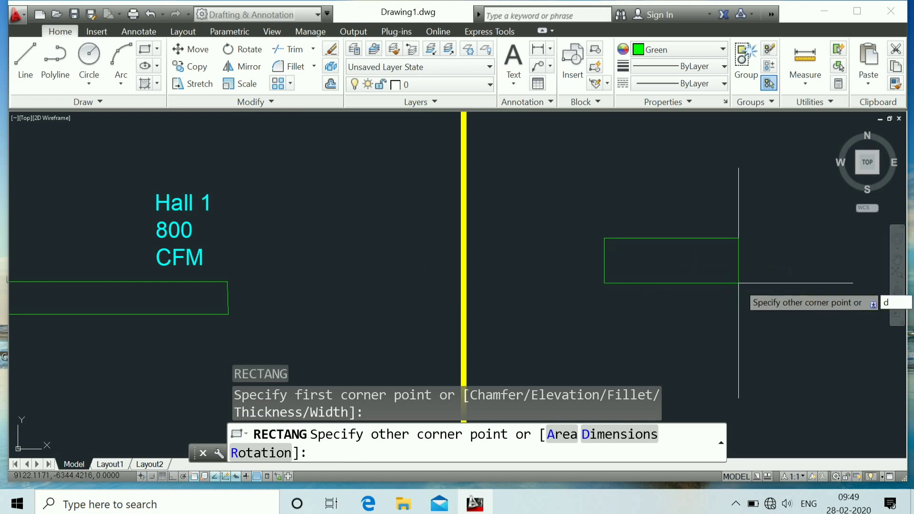
{"action": "key", "text": "Return"}
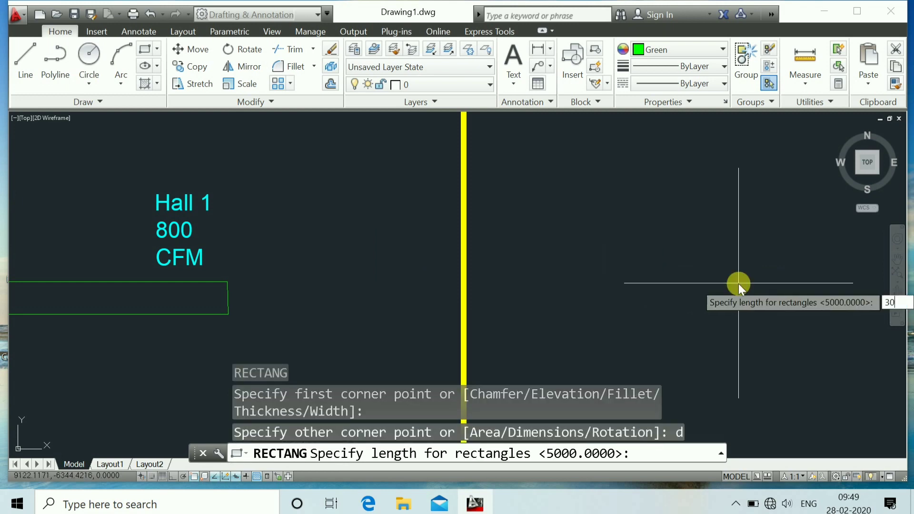
{"action": "type", "text": "300"}
{"action": "key", "text": "Return"}
{"action": "type", "text": "3"}
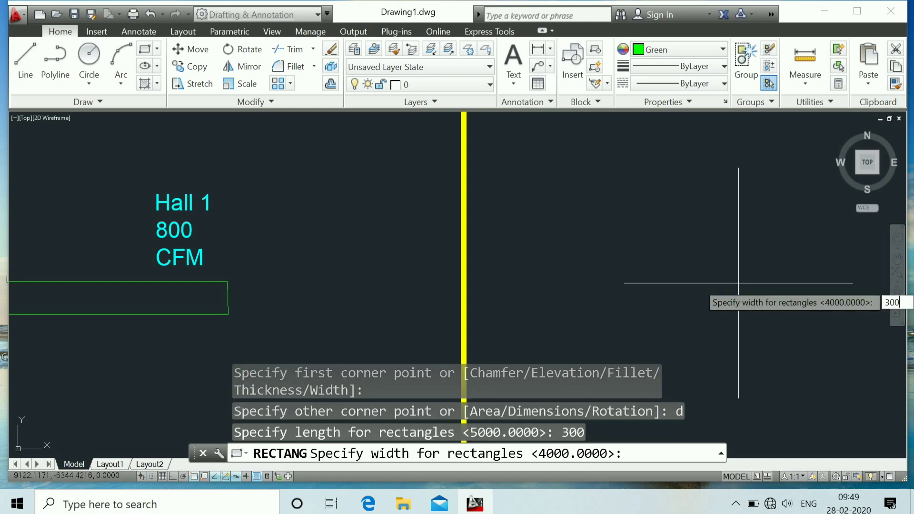
{"action": "key", "text": "Return"}
{"action": "left_click", "coordinate": [637, 258]}
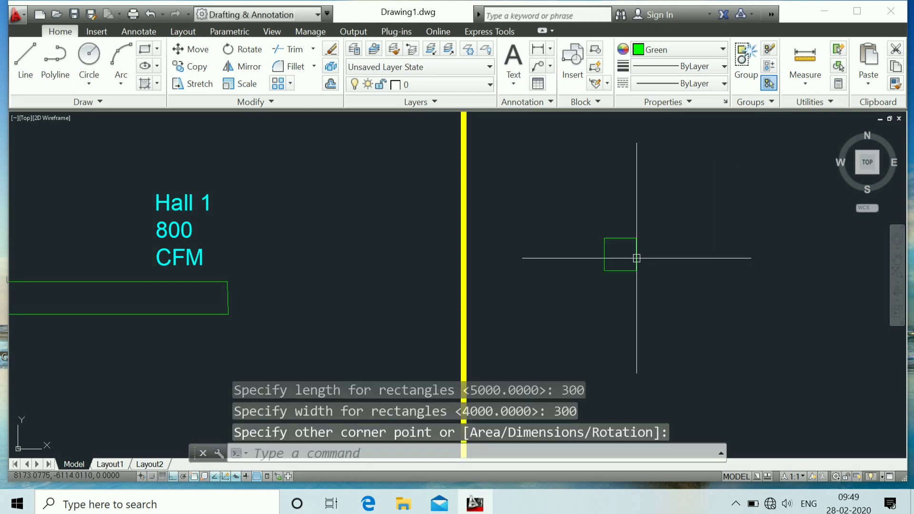
- Offset the 300 by 300 square inward by 50, and offset the resulting square inward by 50 again
{"action": "scroll", "coordinate": [637, 258], "scroll_direction": "up", "scroll_amount": 4}
{"action": "type", "text": "o"}
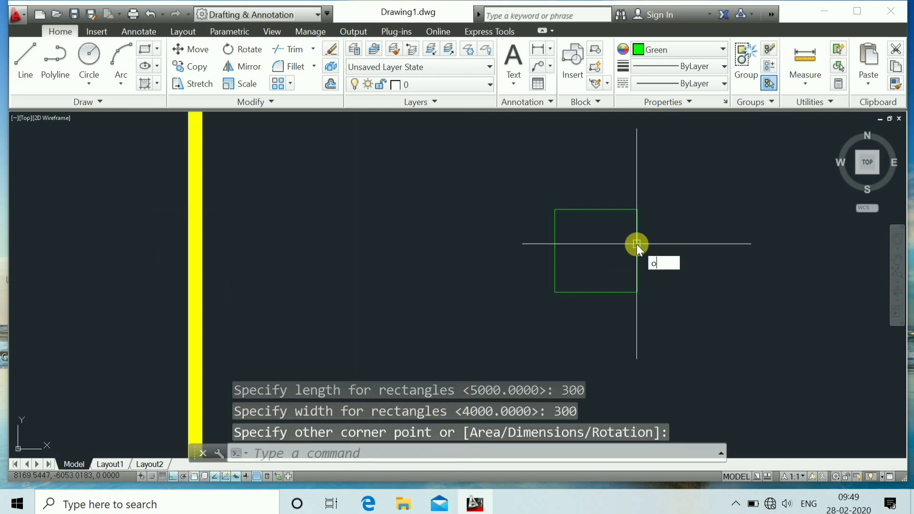
{"action": "key", "text": "Return"}
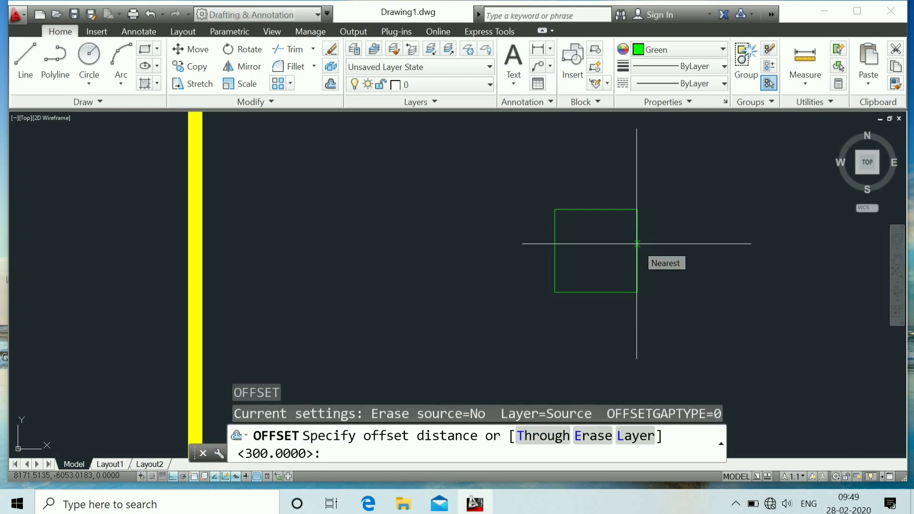
{"action": "type", "text": "5"}
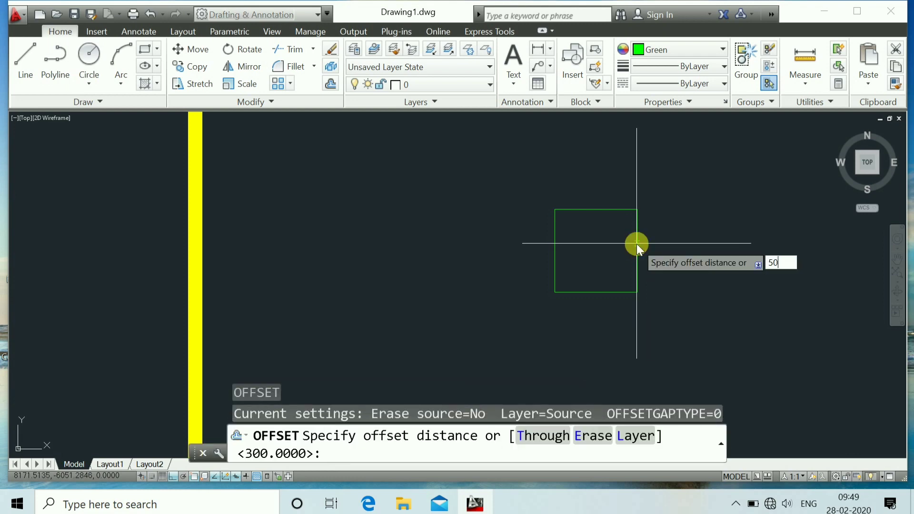
{"action": "type", "text": "0"}
{"action": "key", "text": "Return"}
{"action": "left_click", "coordinate": [637, 238]}
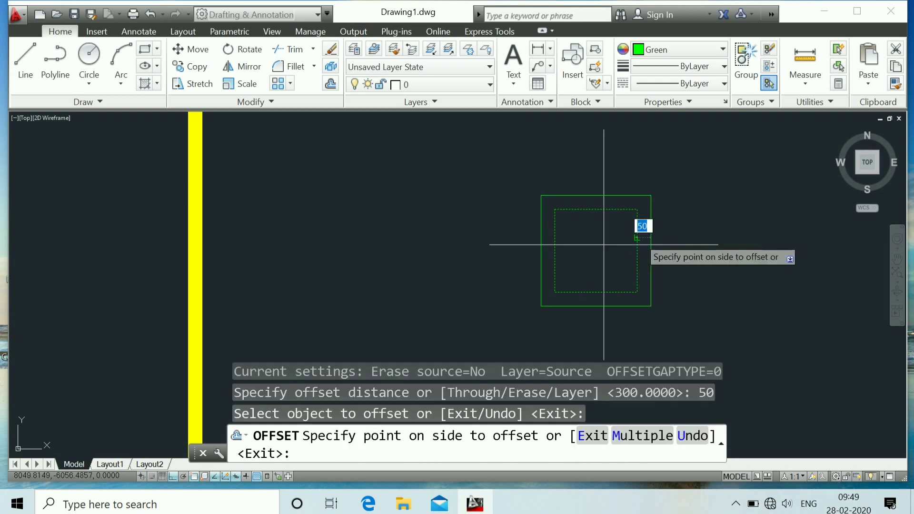
{"action": "left_click", "coordinate": [603, 245]}
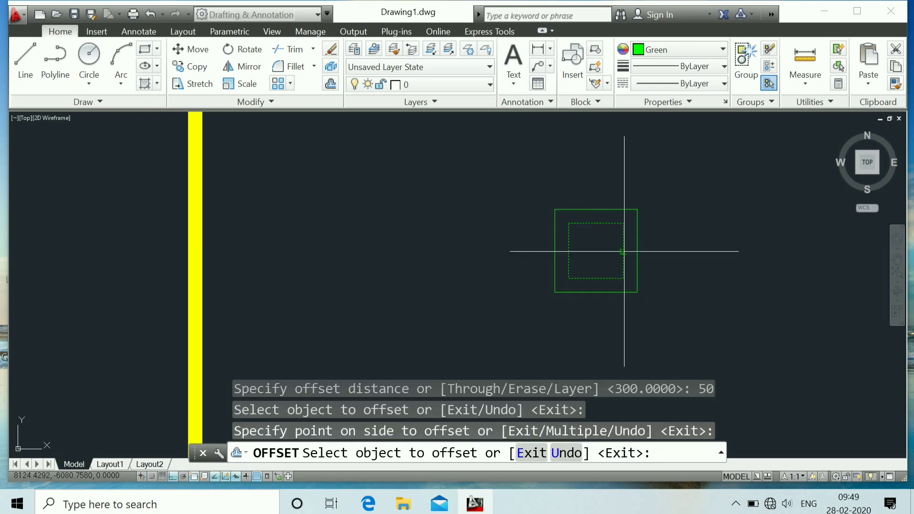
{"action": "left_click", "coordinate": [623, 251]}
{"action": "left_click", "coordinate": [607, 251]}
{"action": "key", "text": "Escape"}
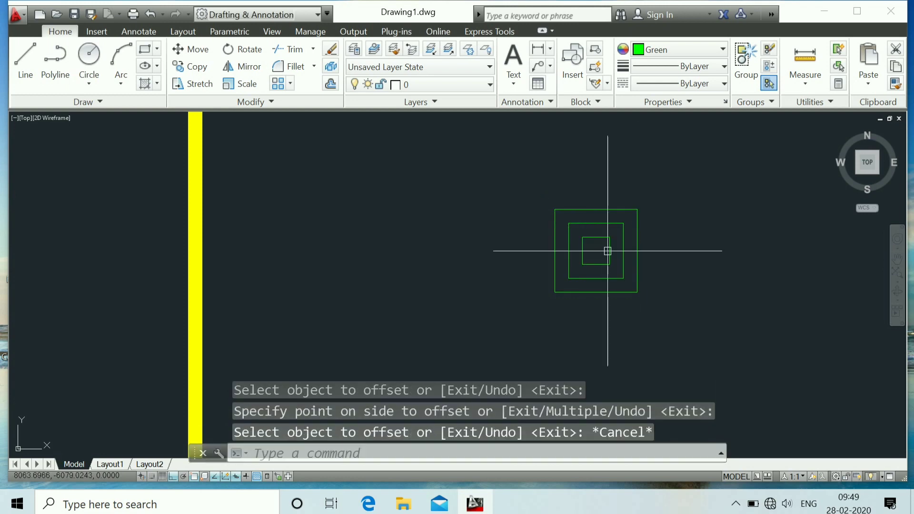
- With Ortho off, draw both corner-to-corner diagonals of the outer 300 by 300 square as one continuous line run along its right side
{"action": "type", "text": "l"}
{"action": "key", "text": "Return"}
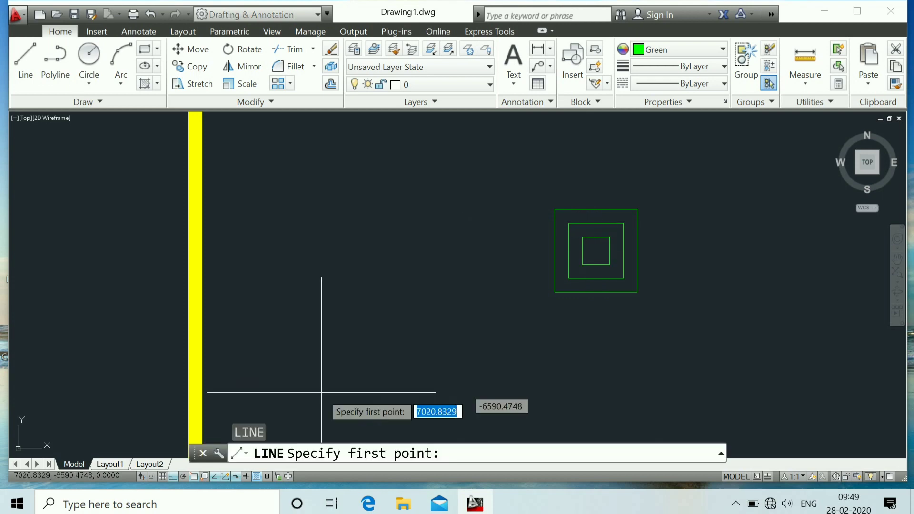
{"action": "left_click", "coordinate": [173, 474]}
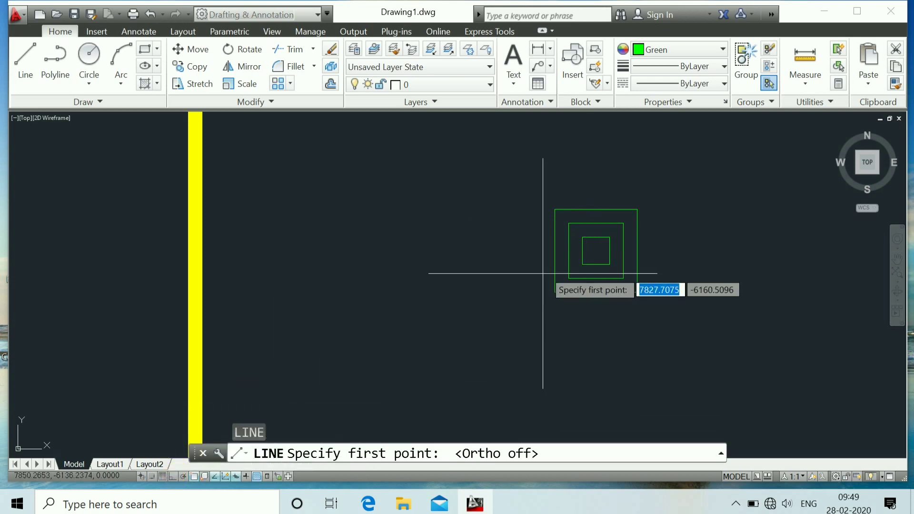
{"action": "left_click", "coordinate": [555, 292]}
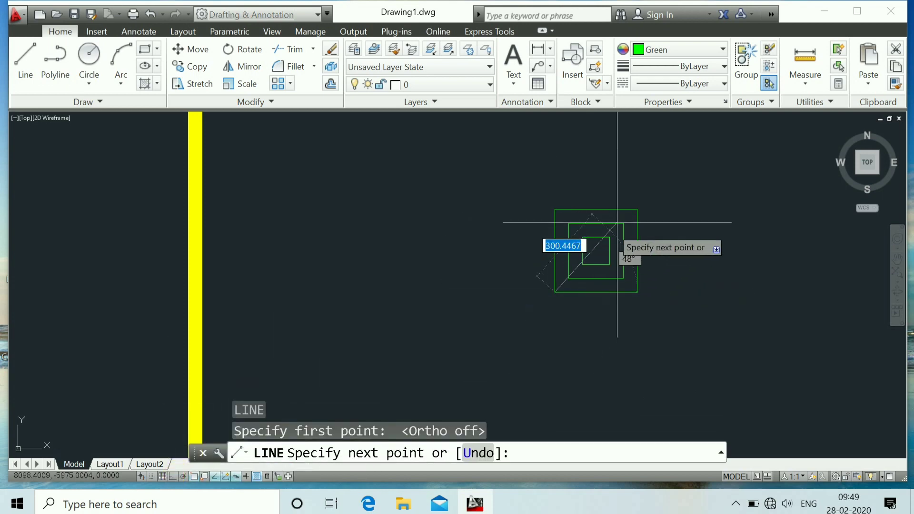
{"action": "left_click", "coordinate": [637, 209]}
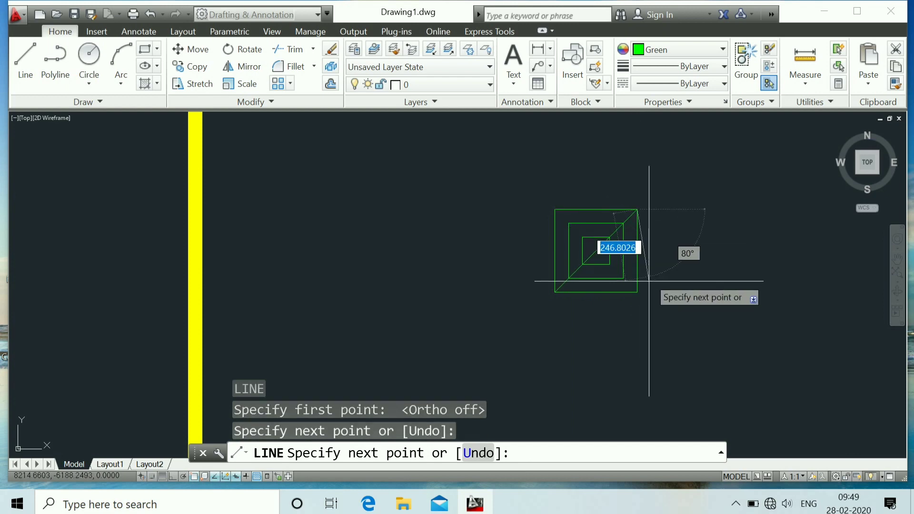
{"action": "left_click", "coordinate": [637, 292]}
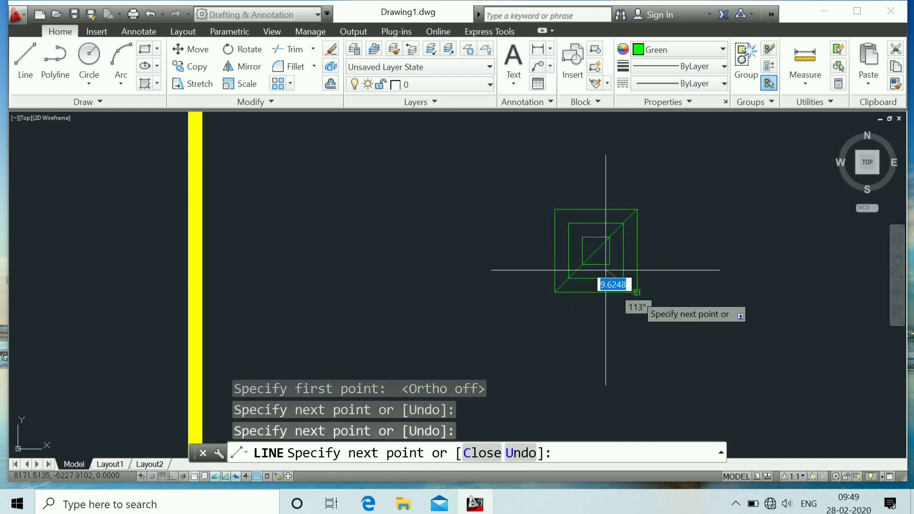
{"action": "left_click", "coordinate": [555, 209]}
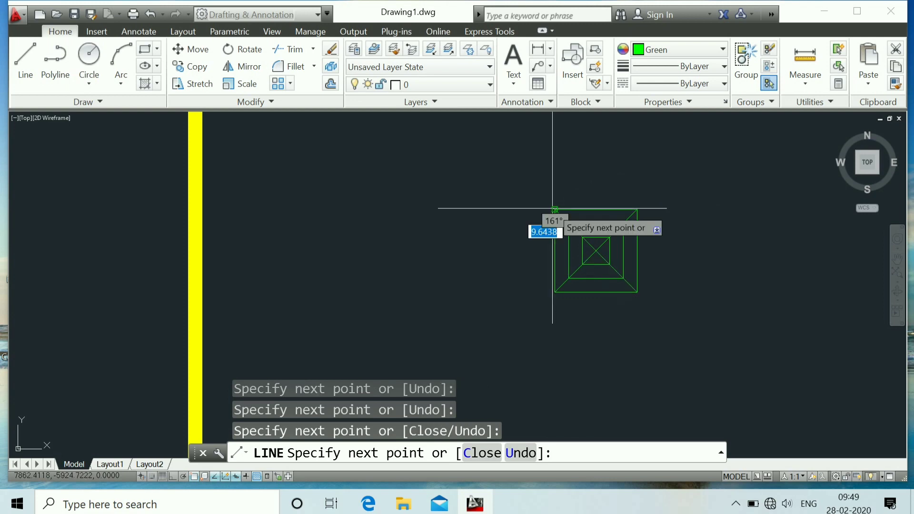
{"action": "key", "text": "Escape"}
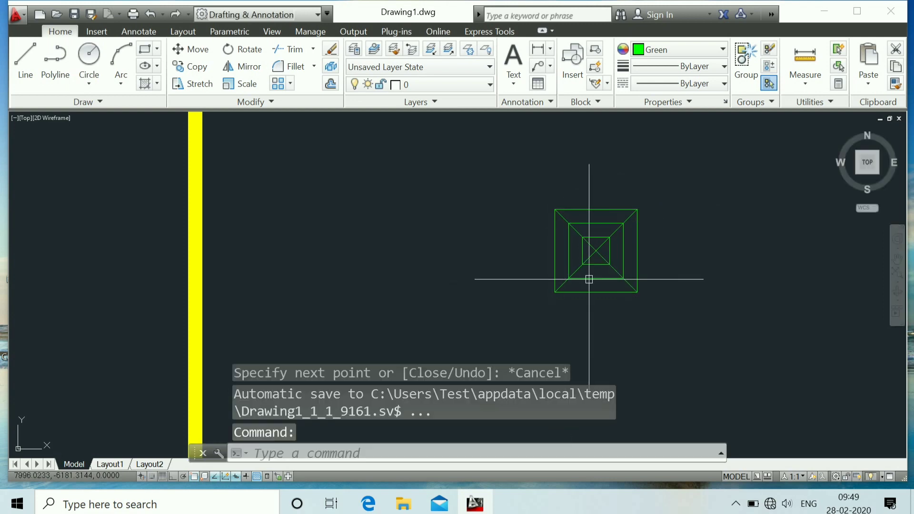
- With Ortho on, draw a right-pointing polyline arrowhead about 91 long beside the diffuser's right side, with starting width 50 and ending width 0
{"action": "scroll", "coordinate": [593, 275], "scroll_direction": "up", "scroll_amount": 2}
{"action": "scroll", "coordinate": [609, 201], "scroll_direction": "down", "scroll_amount": 2}
{"action": "scroll", "coordinate": [617, 180], "scroll_direction": "up", "scroll_amount": 2}
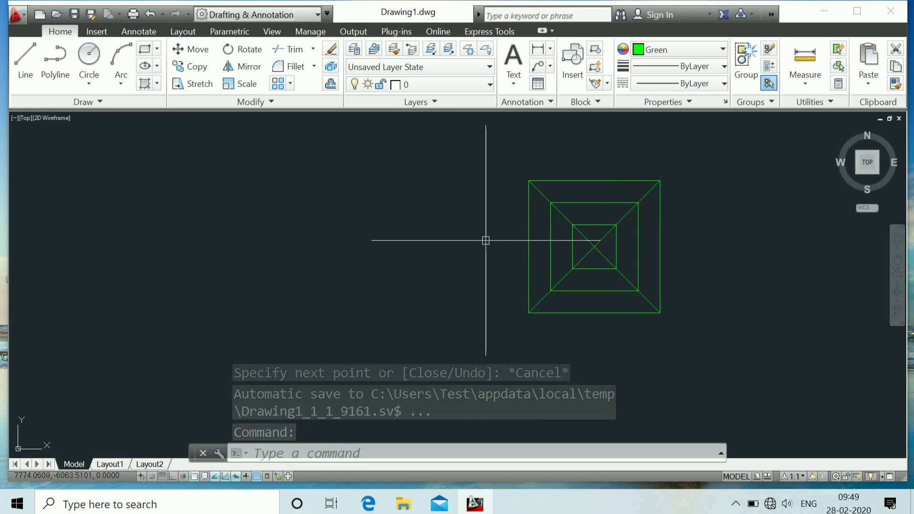
{"action": "type", "text": "pl"}
{"action": "key", "text": "Return"}
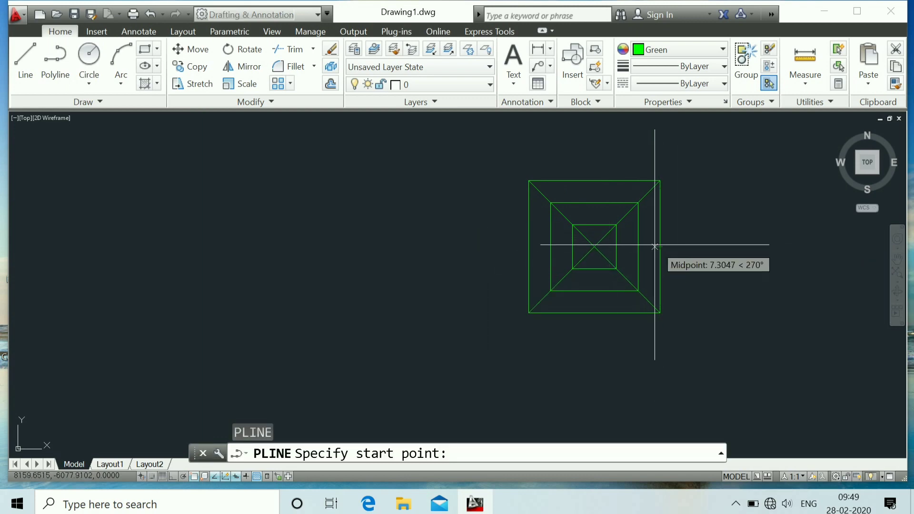
{"action": "left_click", "coordinate": [687, 247]}
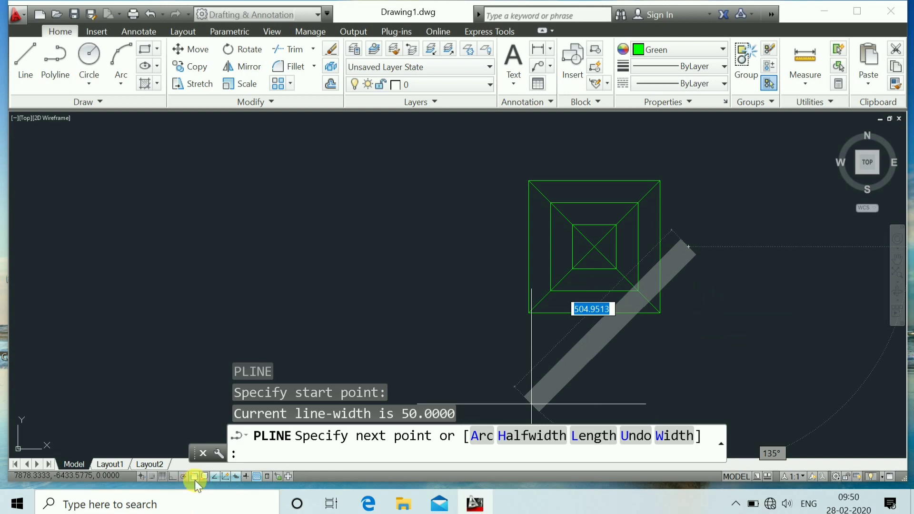
{"action": "left_click", "coordinate": [172, 477]}
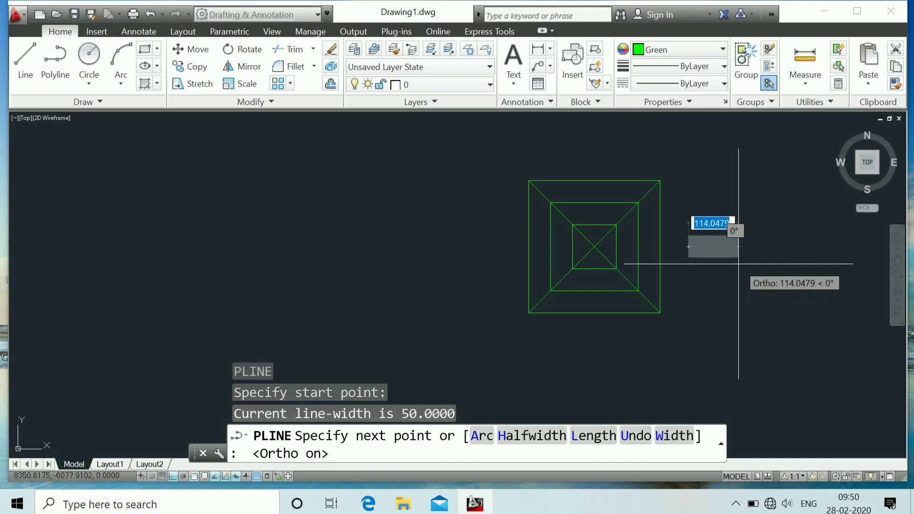
{"action": "type", "text": "w"}
{"action": "key", "text": "Return"}
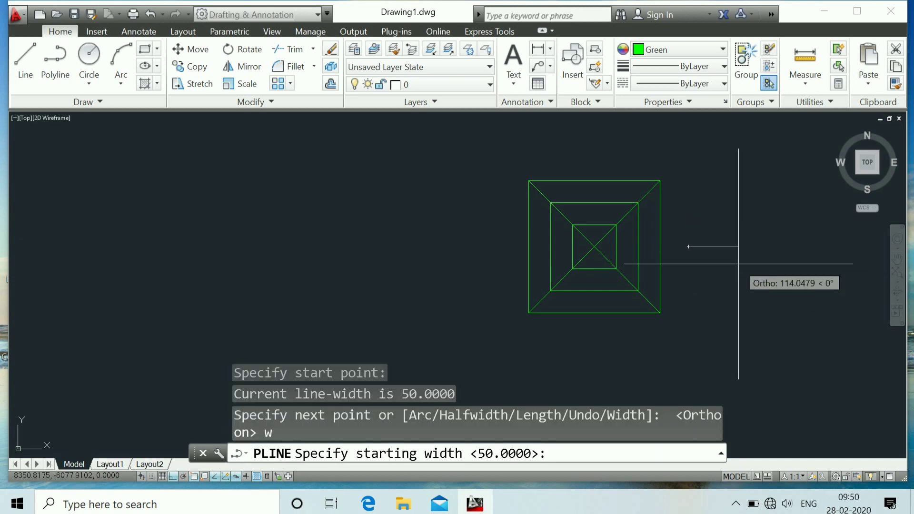
{"action": "type", "text": "50"}
{"action": "key", "text": "Return"}
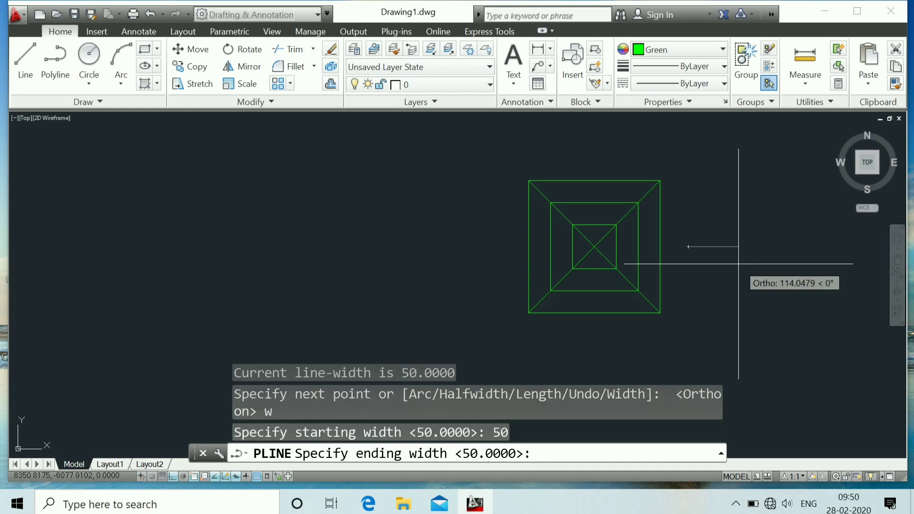
{"action": "type", "text": "0"}
{"action": "key", "text": "Return"}
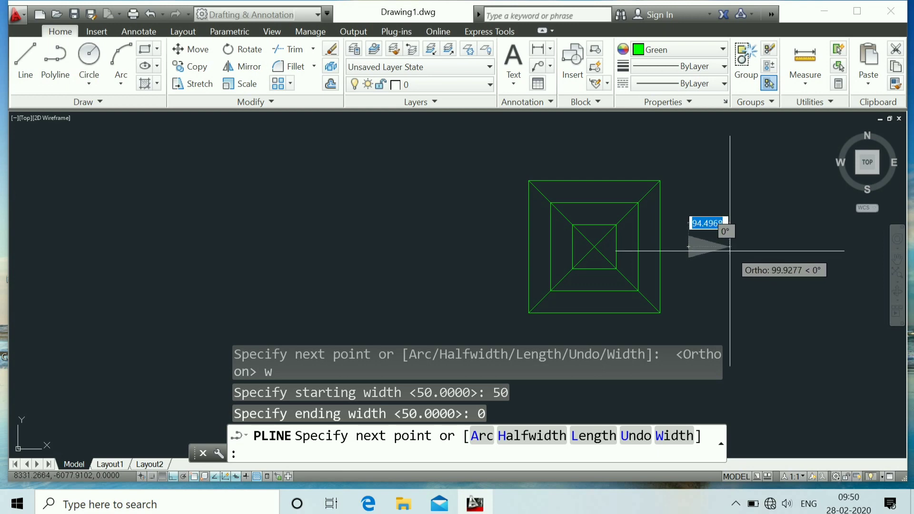
{"action": "left_click", "coordinate": [728, 247]}
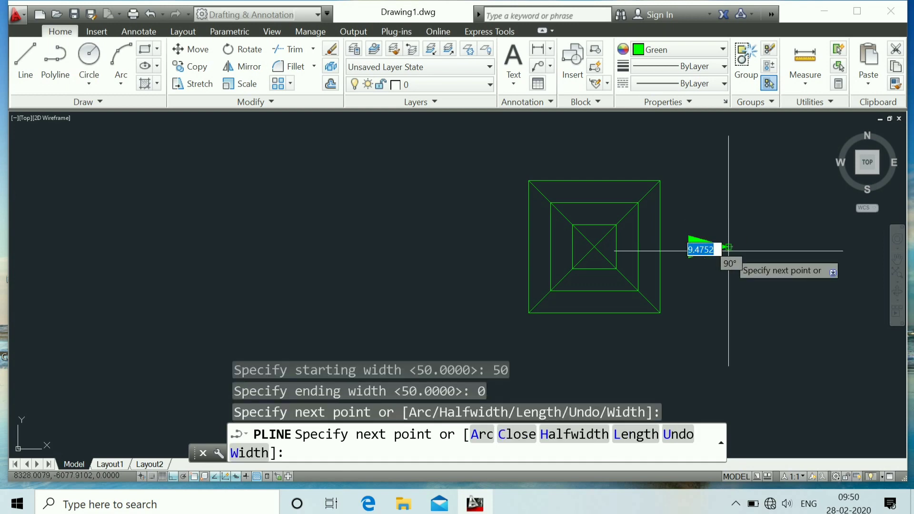
{"action": "key", "text": "Escape"}
{"action": "scroll", "coordinate": [660, 314], "scroll_direction": "up", "scroll_amount": 2}
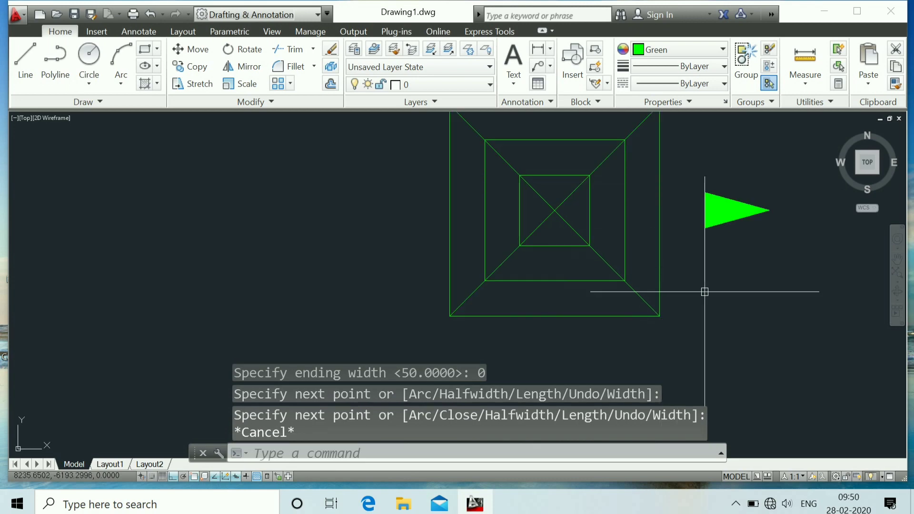
- Draw a horizontal tail line about 53 long from the midpoint of the arrowhead's base toward the diffuser
{"action": "key", "text": "Return"}
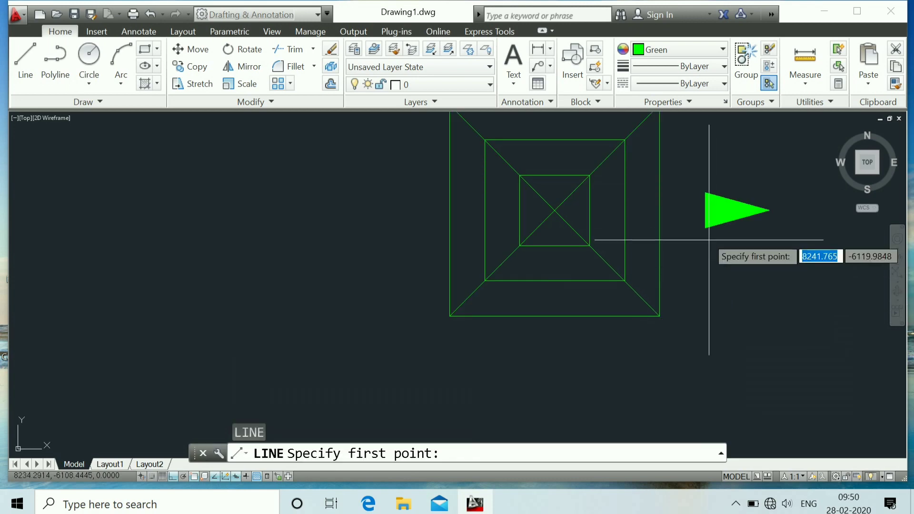
{"action": "left_click", "coordinate": [706, 210]}
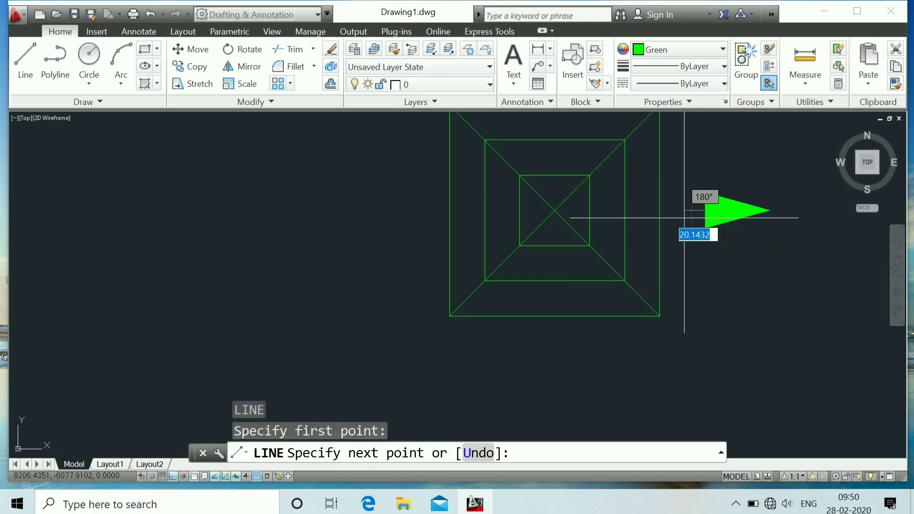
{"action": "key", "text": "Escape"}
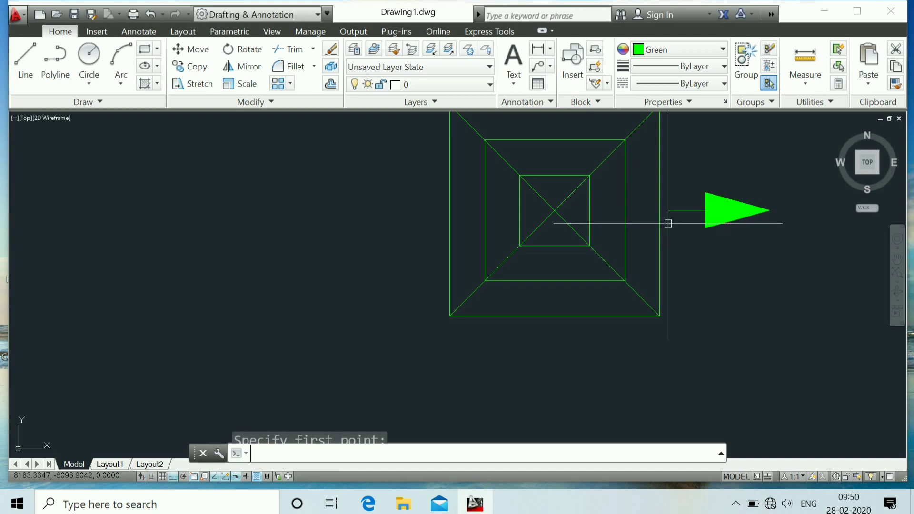
- Join the arrowhead and its tail line into one polyline
{"action": "scroll", "coordinate": [755, 202], "scroll_direction": "down", "scroll_amount": 2}
{"action": "left_click", "coordinate": [802, 248]}
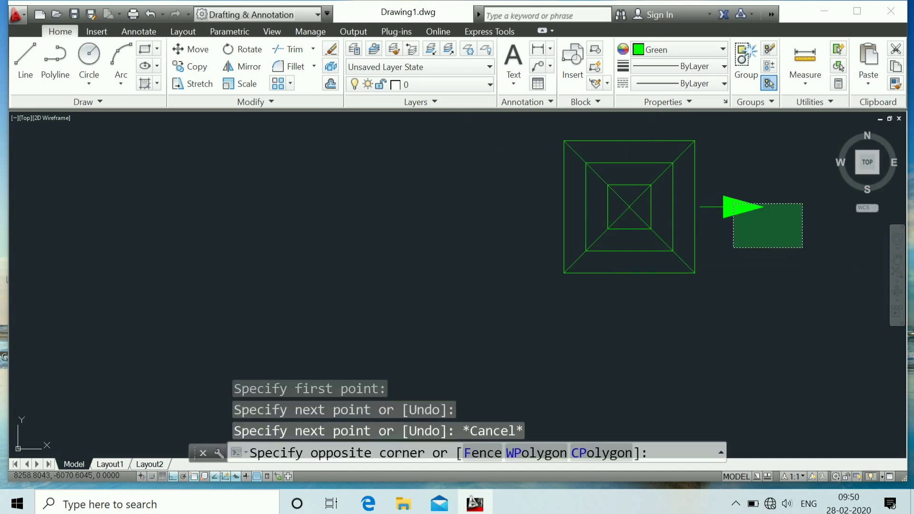
{"action": "left_click", "coordinate": [709, 186]}
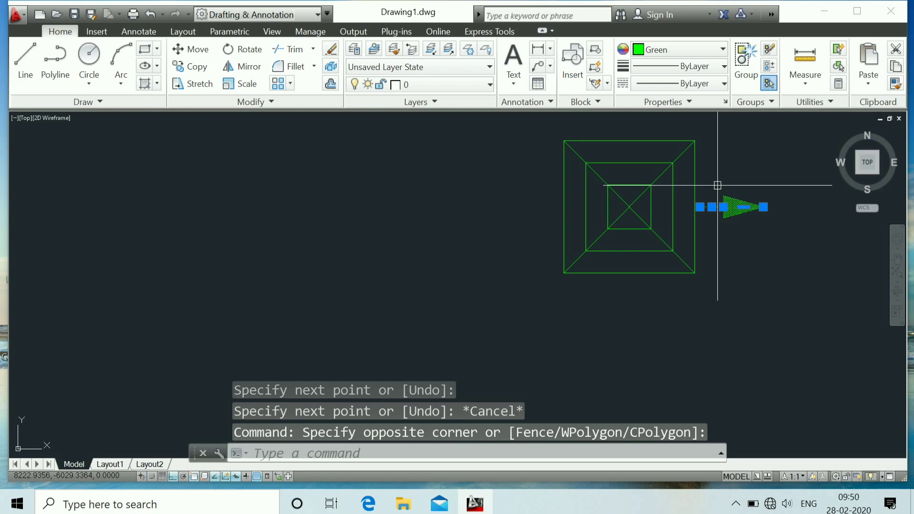
{"action": "type", "text": "j"}
{"action": "key", "text": "Return"}
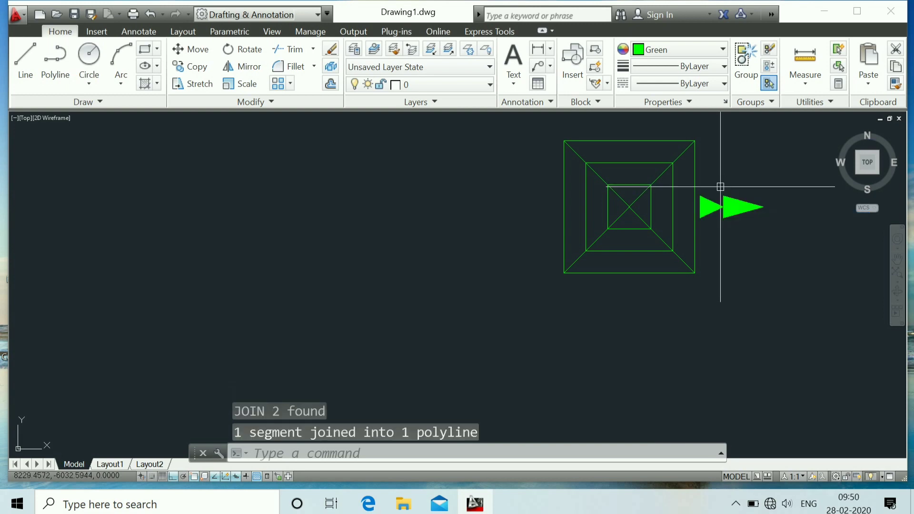
- Erase the joined arrow polyline beside the diffuser
{"action": "scroll", "coordinate": [721, 186], "scroll_direction": "up", "scroll_amount": 2}
{"action": "left_click", "coordinate": [716, 207]}
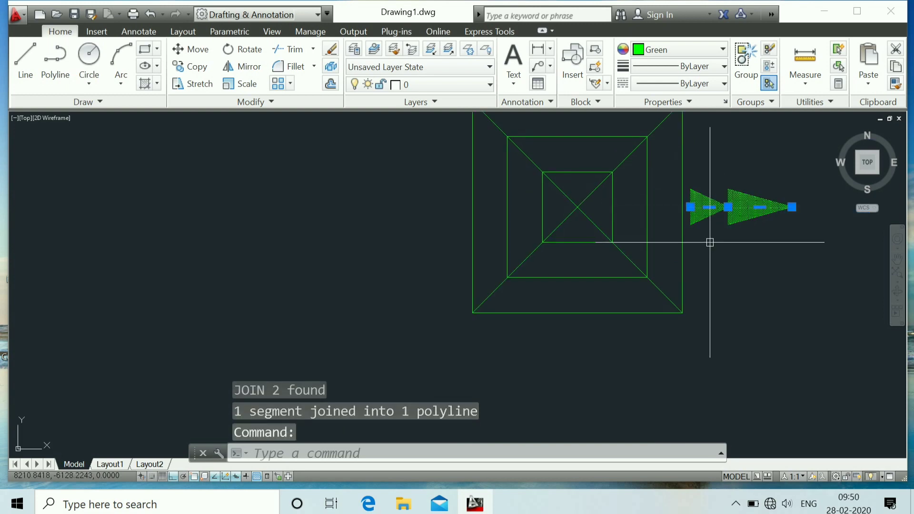
{"action": "type", "text": "e"}
{"action": "key", "text": "Return"}
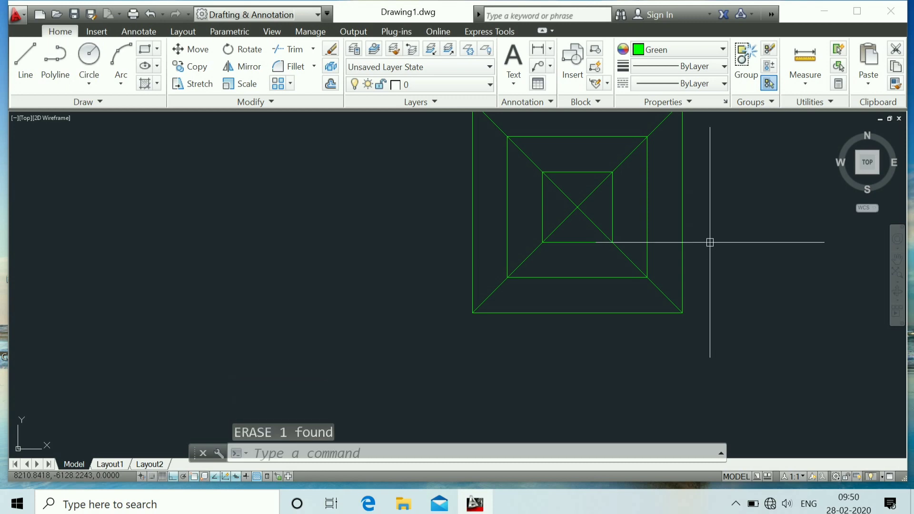
- Draw a right-pointing polyline arrowhead about 125 long beside the diffuser's right side, with starting width 50 and ending width 0
{"action": "scroll", "coordinate": [710, 243], "scroll_direction": "down", "scroll_amount": 4}
{"action": "scroll", "coordinate": [708, 159], "scroll_direction": "up", "scroll_amount": 2}
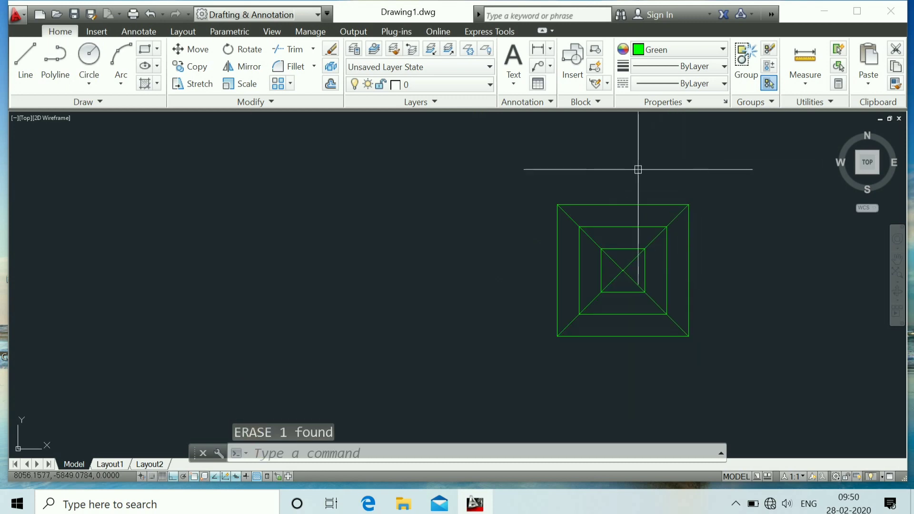
{"action": "scroll", "coordinate": [634, 167], "scroll_direction": "down", "scroll_amount": 2}
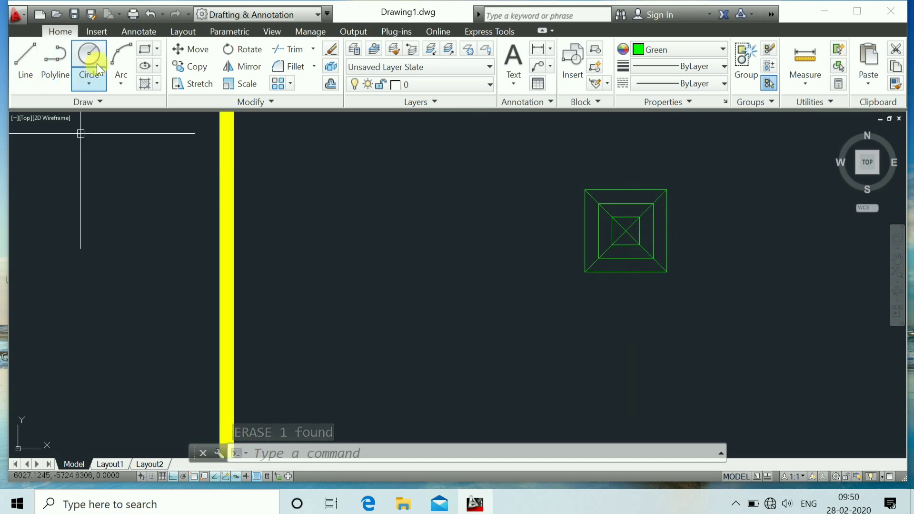
{"action": "left_click", "coordinate": [53, 61]}
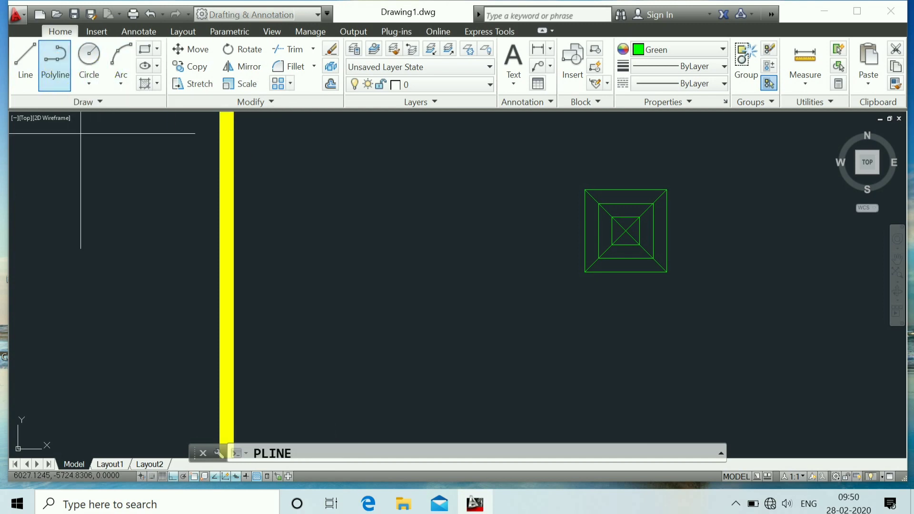
{"action": "left_click", "coordinate": [673, 229]}
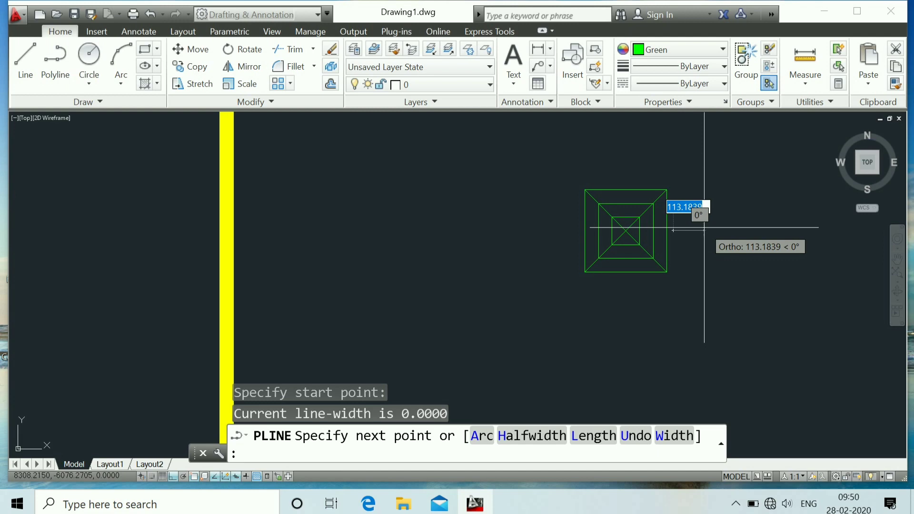
{"action": "type", "text": "w"}
{"action": "key", "text": "Return"}
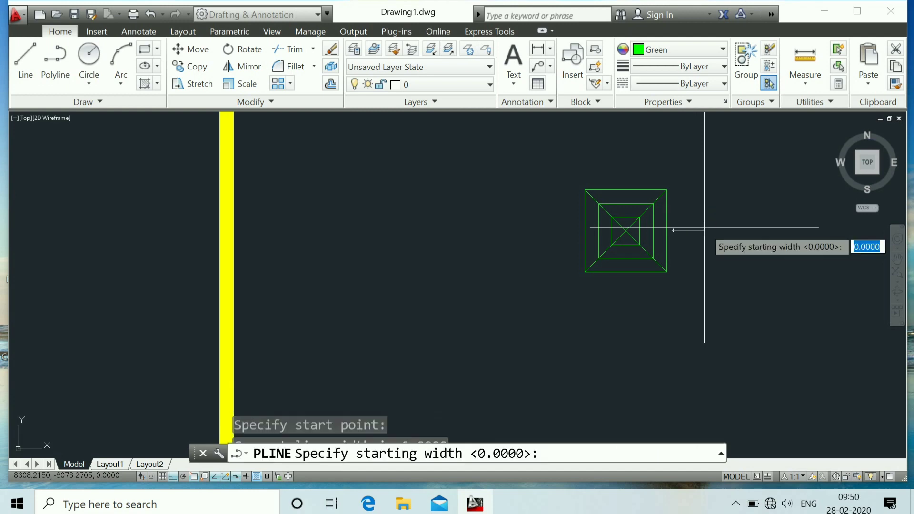
{"action": "type", "text": "50"}
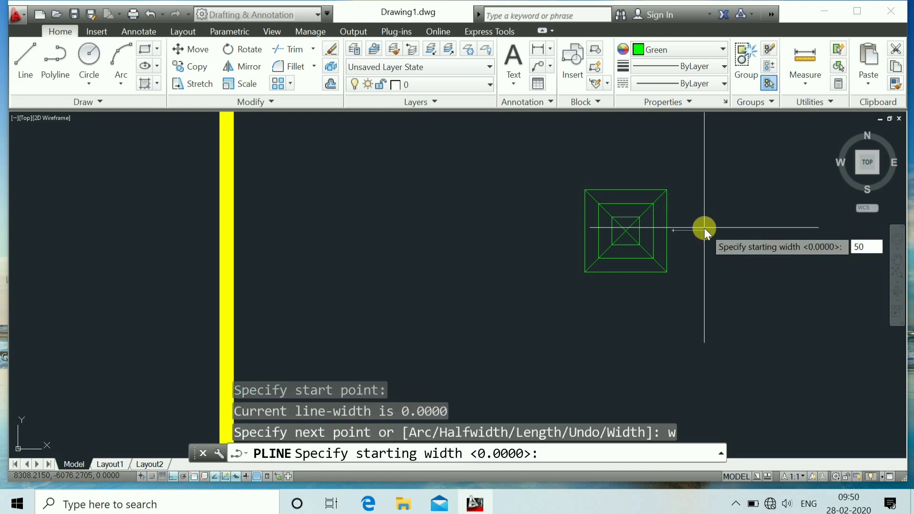
{"action": "key", "text": "Return"}
{"action": "type", "text": "0"}
{"action": "key", "text": "Return"}
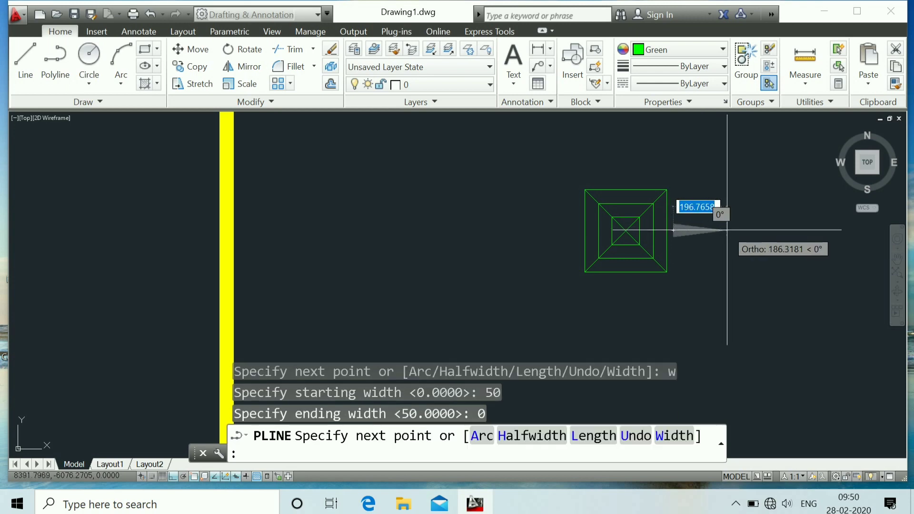
{"action": "left_click", "coordinate": [709, 230]}
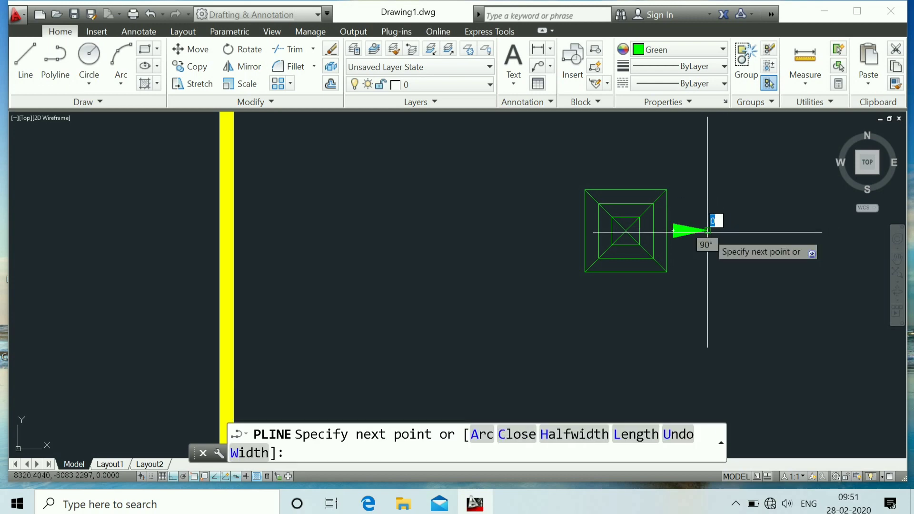
{"action": "key", "text": "Escape"}
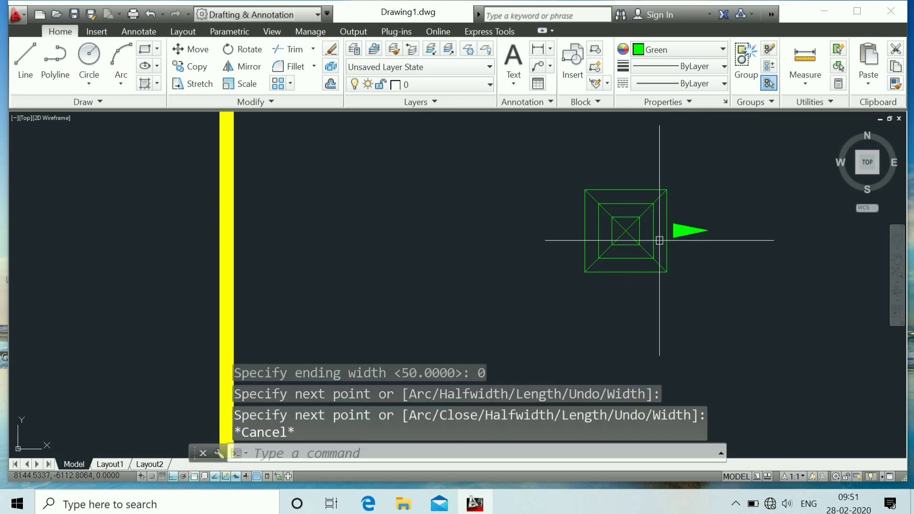
- Create a polar array of the green arrowhead around the center point of the diffuser squares
{"action": "scroll", "coordinate": [661, 228], "scroll_direction": "up", "scroll_amount": 3}
{"action": "scroll", "coordinate": [708, 243], "scroll_direction": "up", "scroll_amount": 1}
{"action": "scroll", "coordinate": [696, 238], "scroll_direction": "down", "scroll_amount": 3}
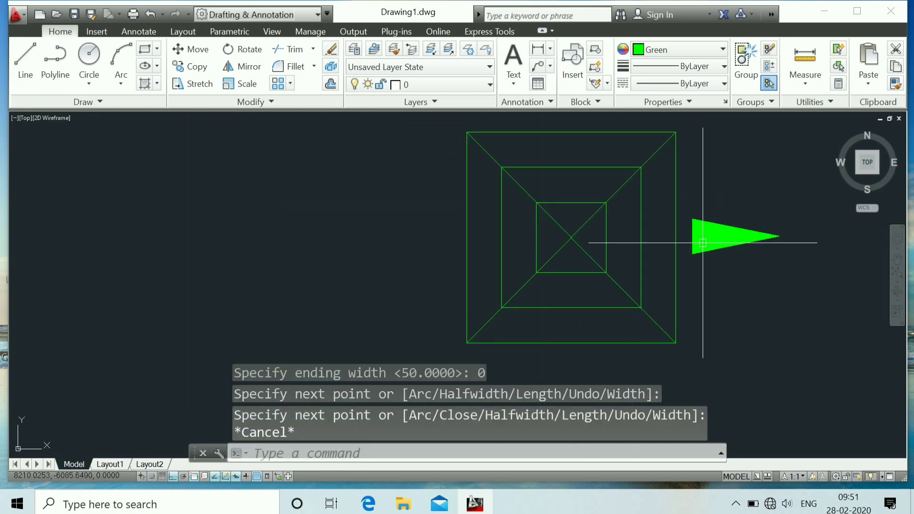
{"action": "left_click", "coordinate": [769, 257]}
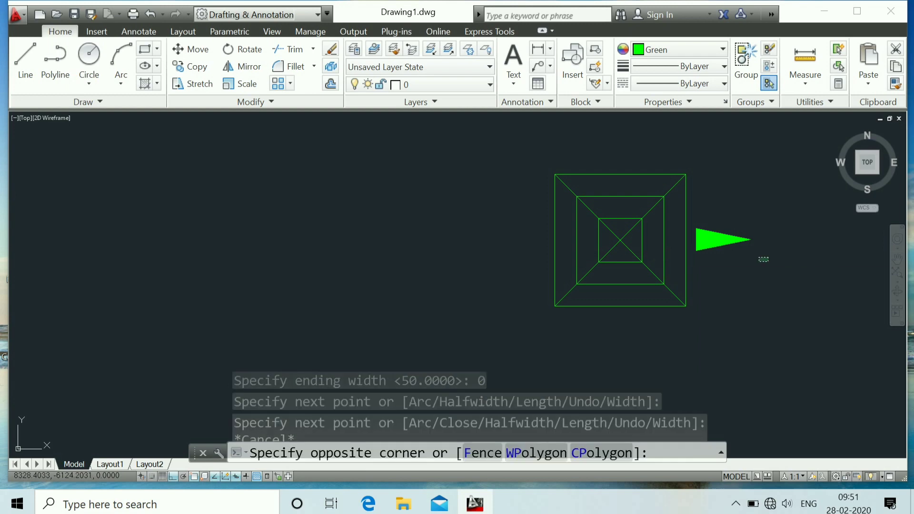
{"action": "left_click", "coordinate": [697, 218]}
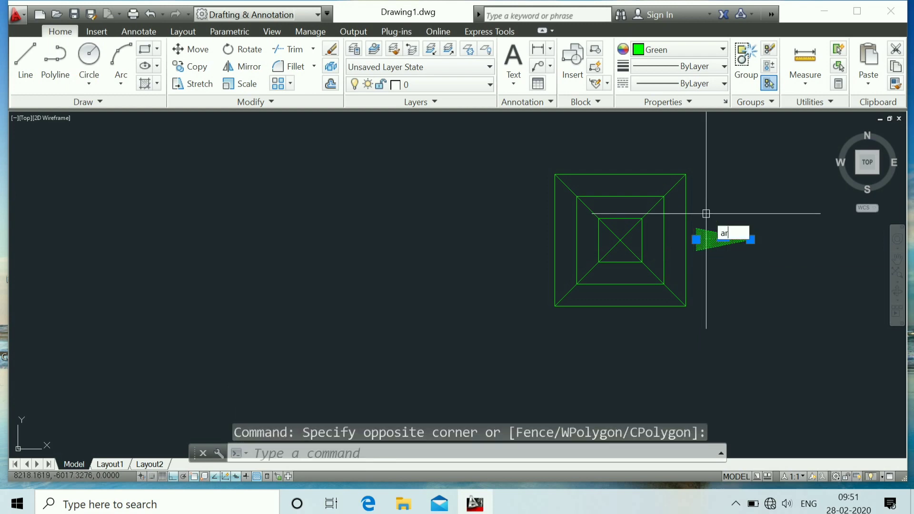
{"action": "key", "text": "Return"}
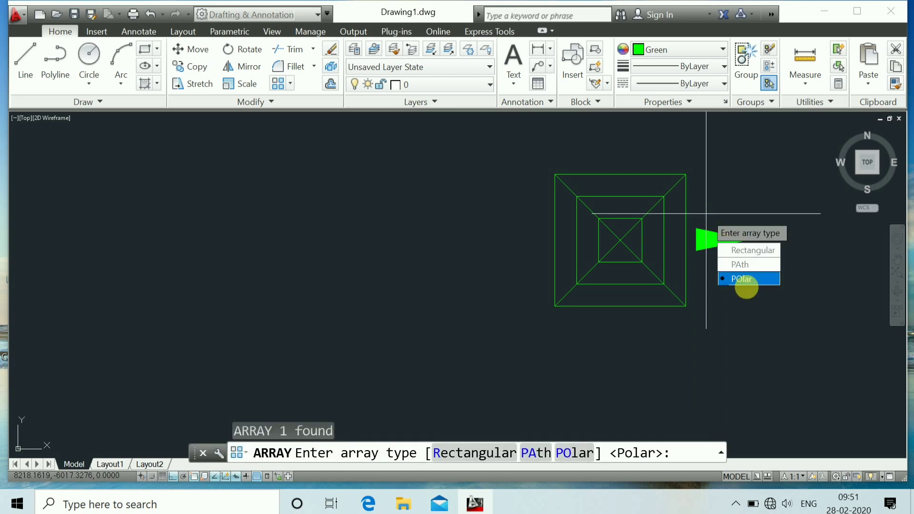
{"action": "type", "text": "PO"}
{"action": "key", "text": "Return"}
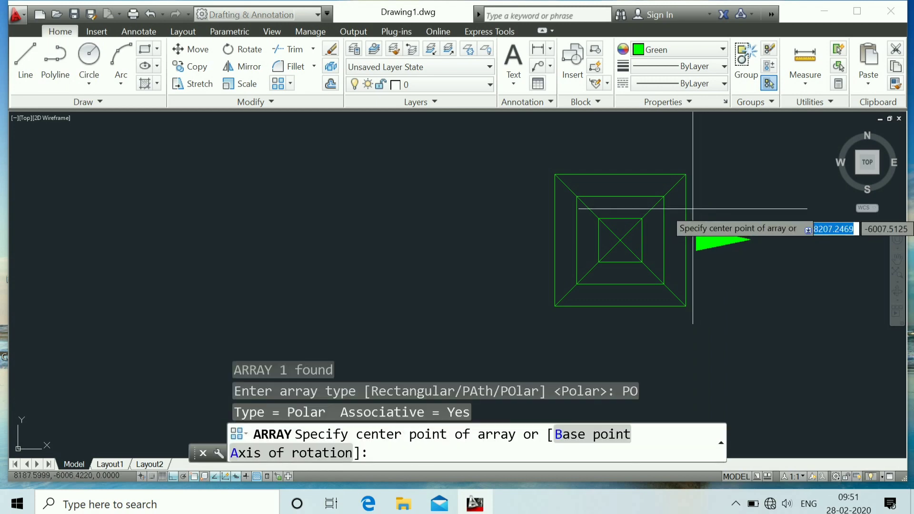
{"action": "left_click", "coordinate": [620, 240]}
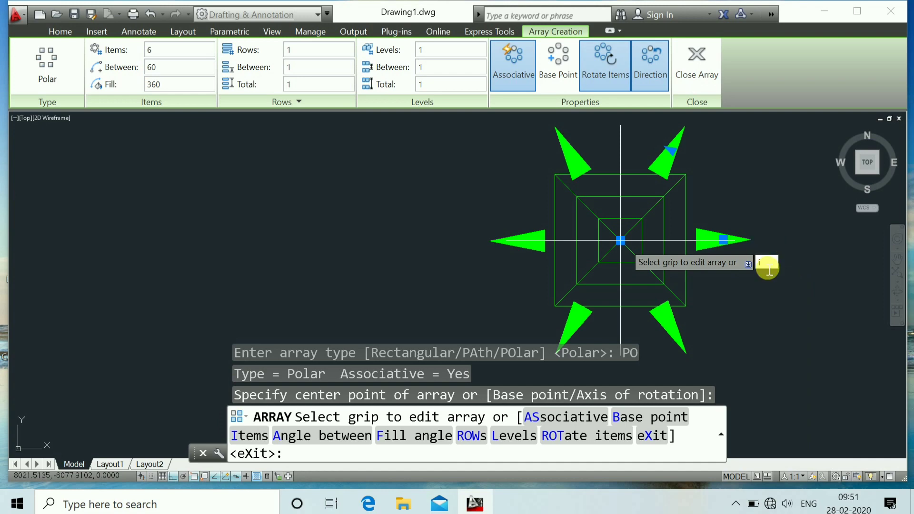
- Set the polar array's number of items to 4 and finish the array
{"action": "key", "text": "Return"}
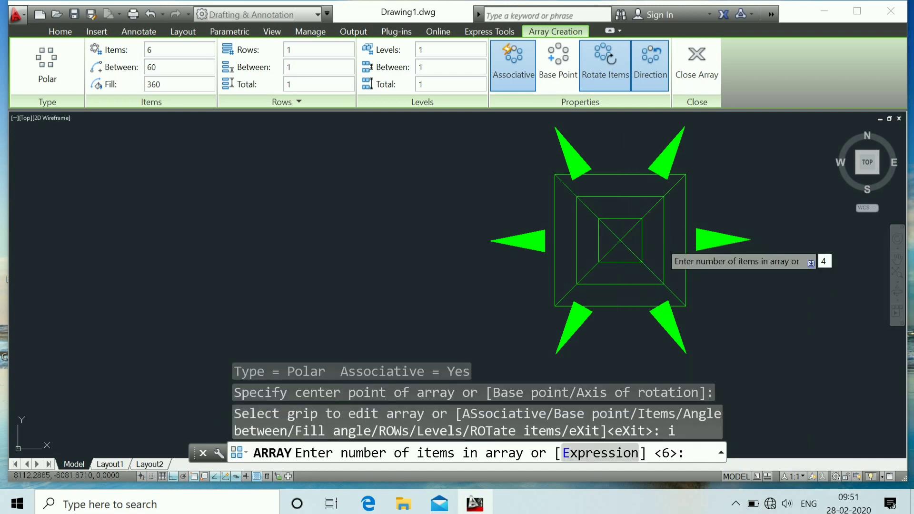
{"action": "key", "text": "Return"}
{"action": "scroll", "coordinate": [669, 267], "scroll_direction": "down", "scroll_amount": 4}
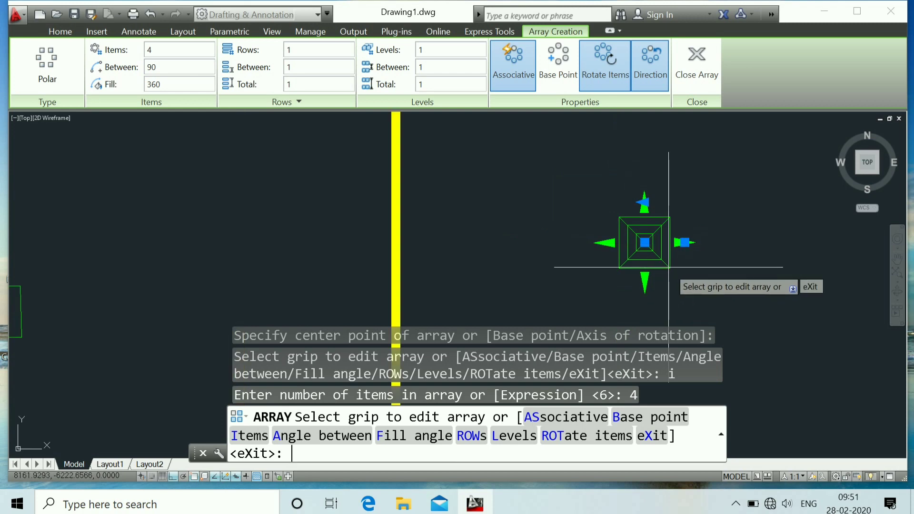
{"action": "key", "text": "Escape"}
{"action": "key", "text": "Escape"}
{"action": "key", "text": "Escape"}
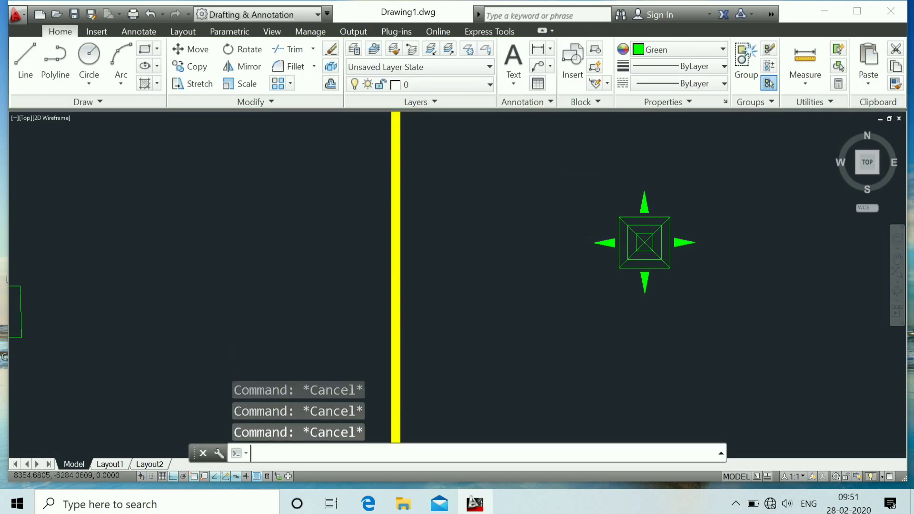
- Start a block definition named sad, with the diffuser and its four arrows as its objects
{"action": "left_click", "coordinate": [722, 305]}
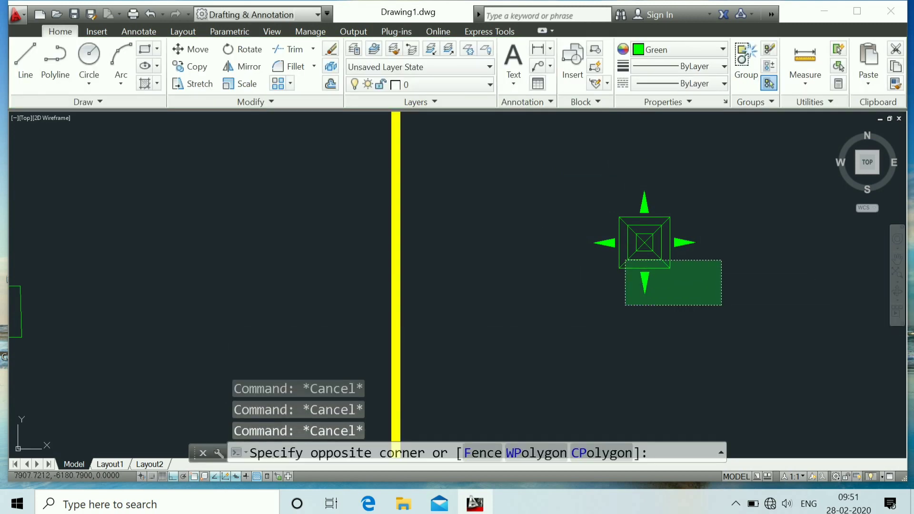
{"action": "left_click", "coordinate": [566, 194]}
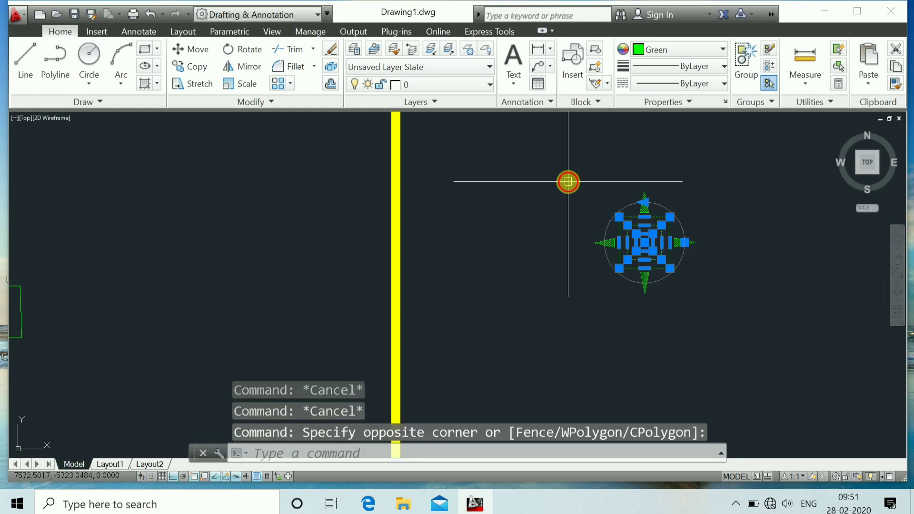
{"action": "key", "text": "Return"}
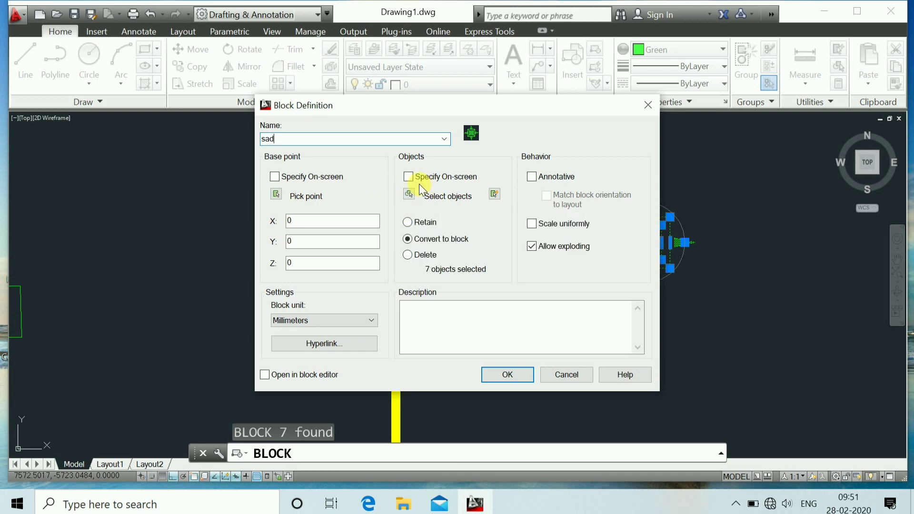
{"action": "left_click", "coordinate": [409, 194]}
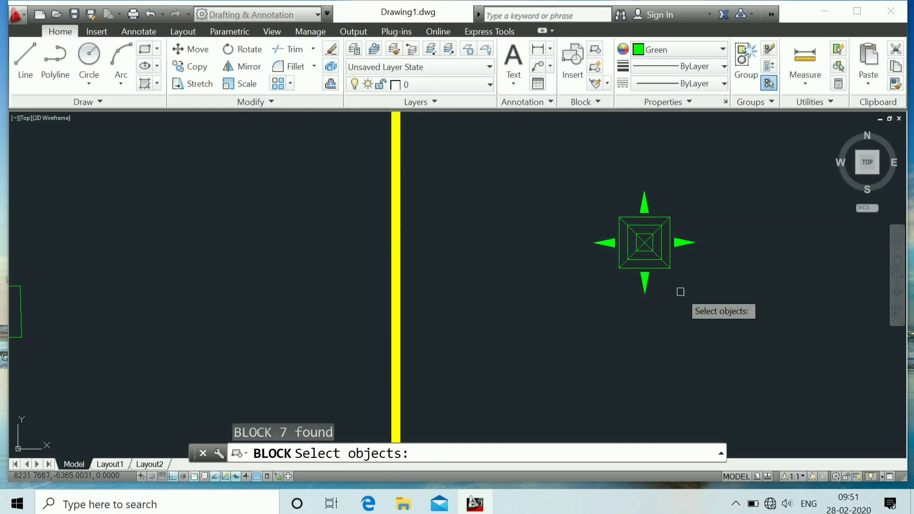
{"action": "left_click", "coordinate": [681, 291]}
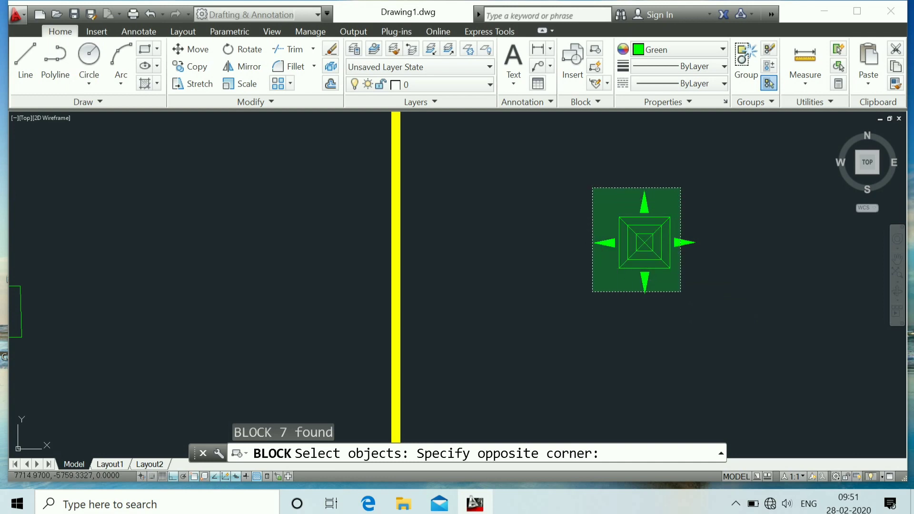
{"action": "left_click", "coordinate": [592, 187]}
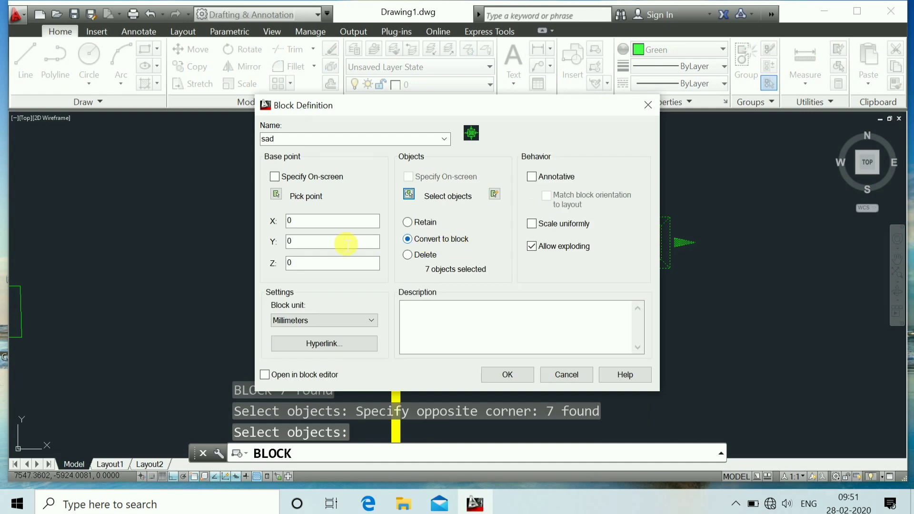
- Set the block's insertion base point at the diffuser's center and create the block
{"action": "left_click", "coordinate": [276, 195]}
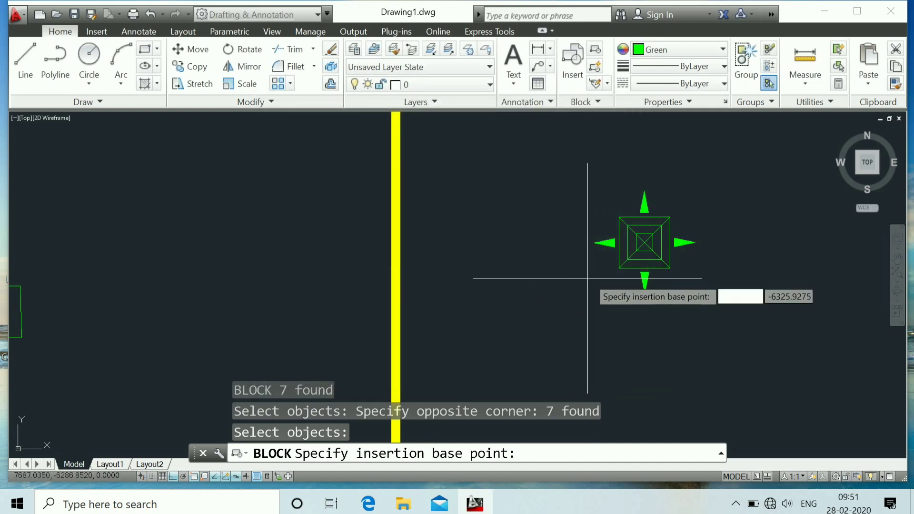
{"action": "scroll", "coordinate": [644, 245], "scroll_direction": "up", "scroll_amount": 2}
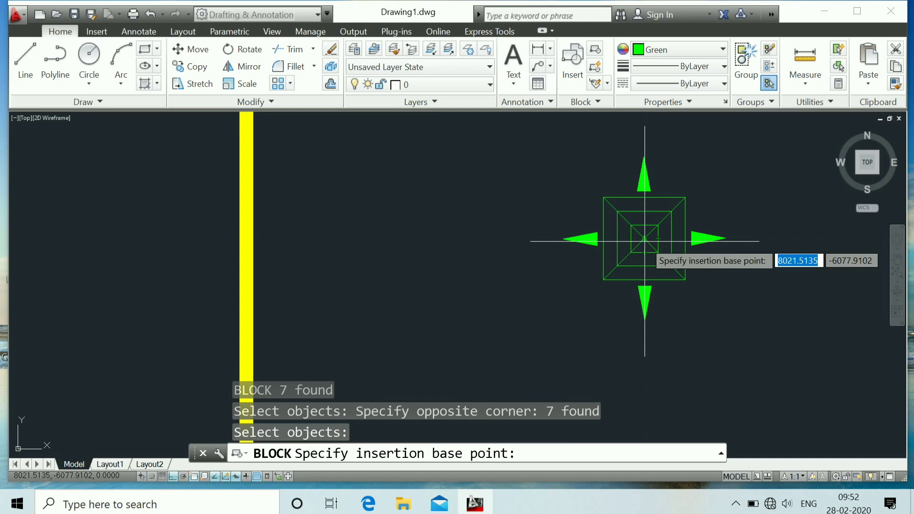
{"action": "left_click", "coordinate": [645, 242]}
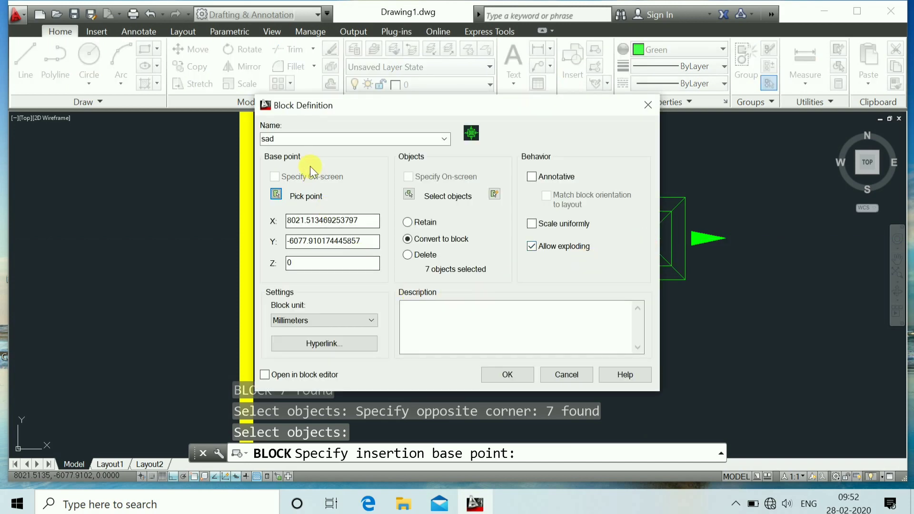
{"action": "left_click", "coordinate": [513, 374]}
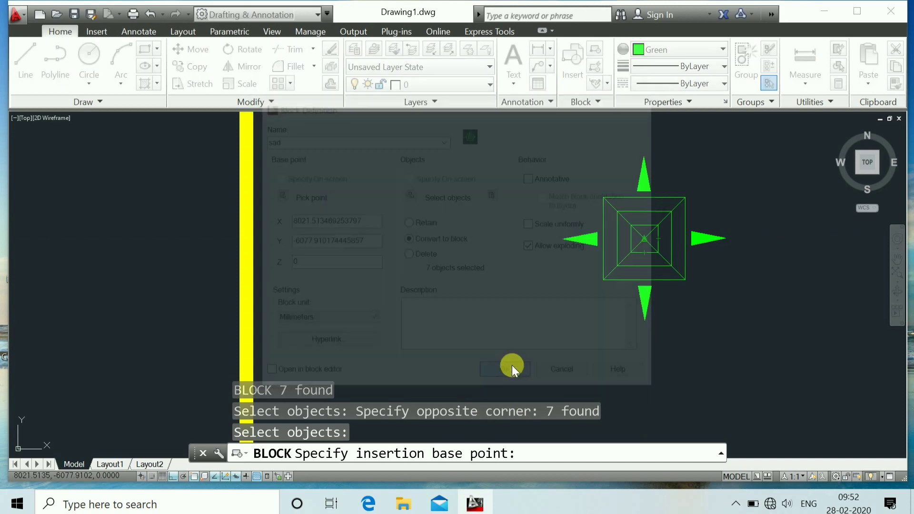
- Move the diffuser block by its center, with Ortho off, into the duct near its end below the Hall 1 label
{"action": "scroll", "coordinate": [509, 363], "scroll_direction": "down", "scroll_amount": 2}
{"action": "scroll", "coordinate": [511, 363], "scroll_direction": "up", "scroll_amount": 3}
{"action": "scroll", "coordinate": [551, 339], "scroll_direction": "up", "scroll_amount": 2}
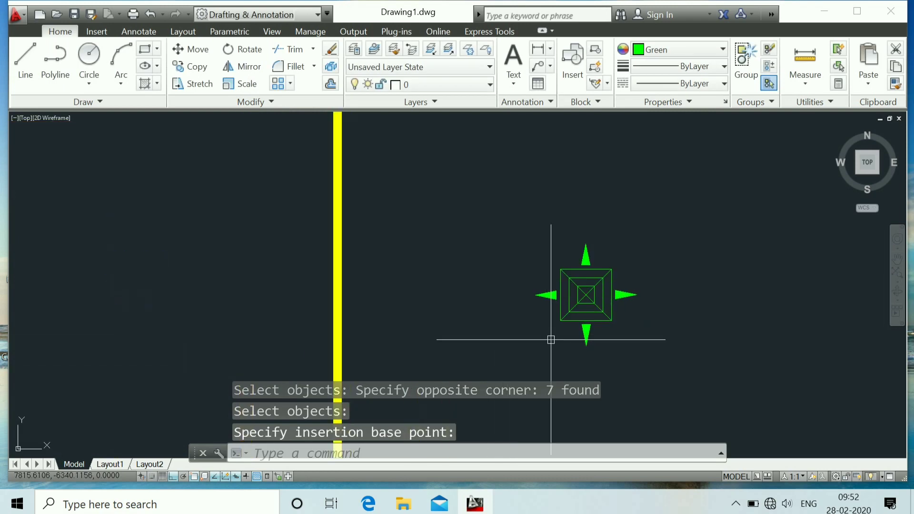
{"action": "key", "text": "Return"}
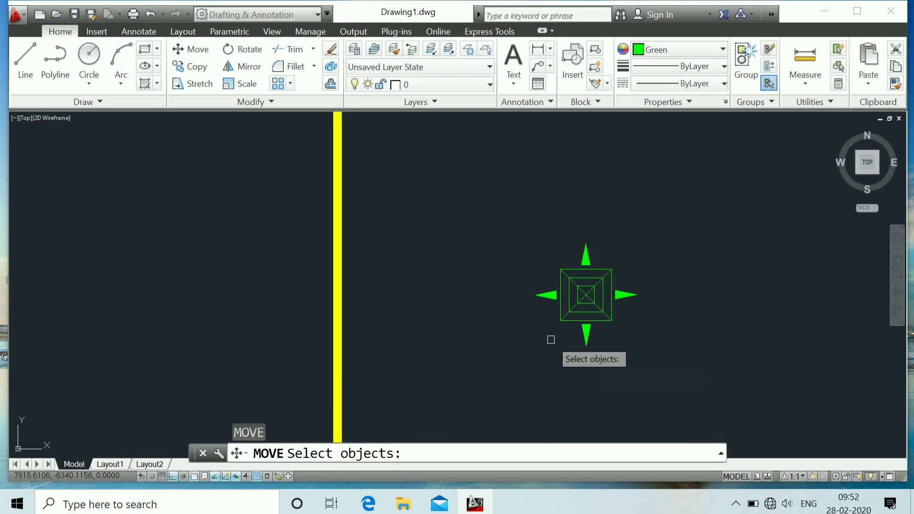
{"action": "left_click", "coordinate": [597, 316]}
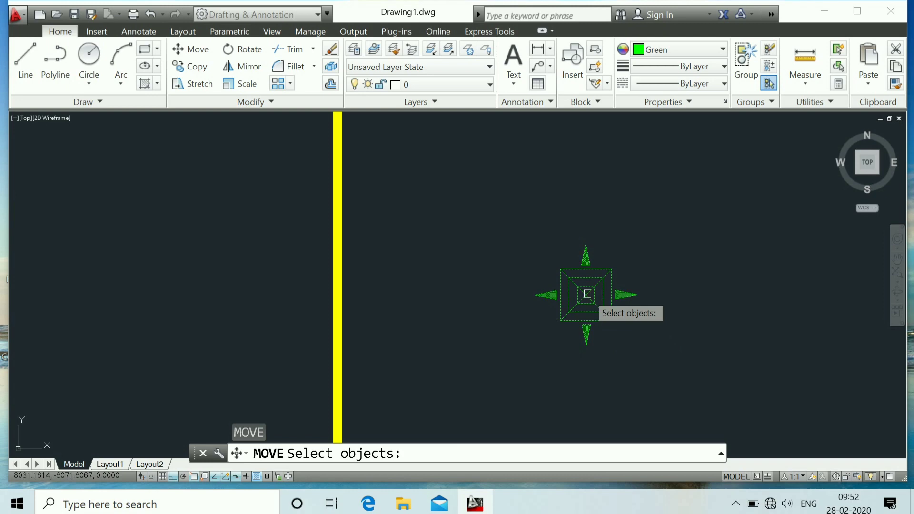
{"action": "key", "text": "Return"}
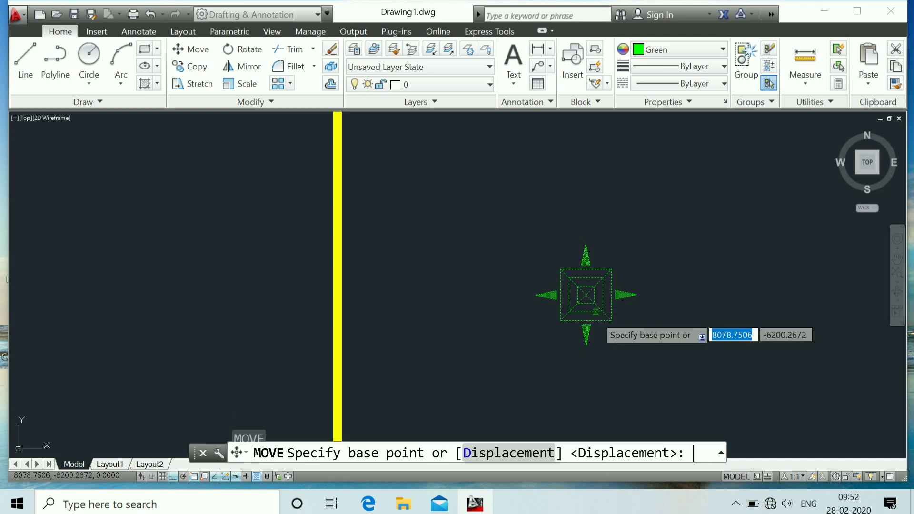
{"action": "left_click", "coordinate": [585, 295]}
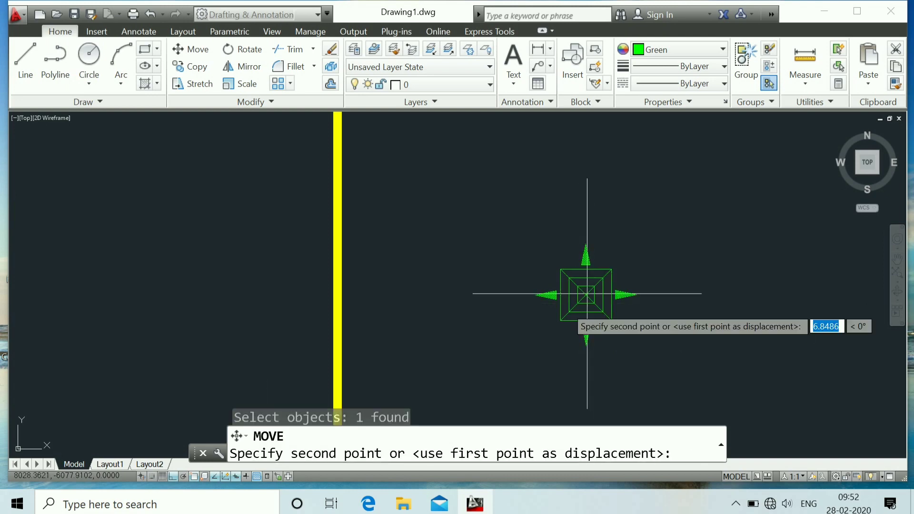
{"action": "scroll", "coordinate": [524, 310], "scroll_direction": "down", "scroll_amount": 3}
{"action": "left_click", "coordinate": [235, 476]}
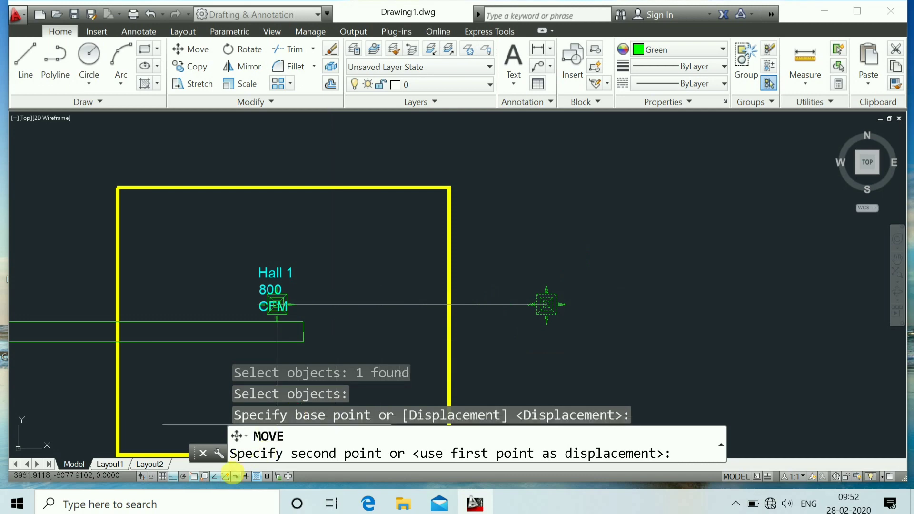
{"action": "left_click", "coordinate": [169, 476]}
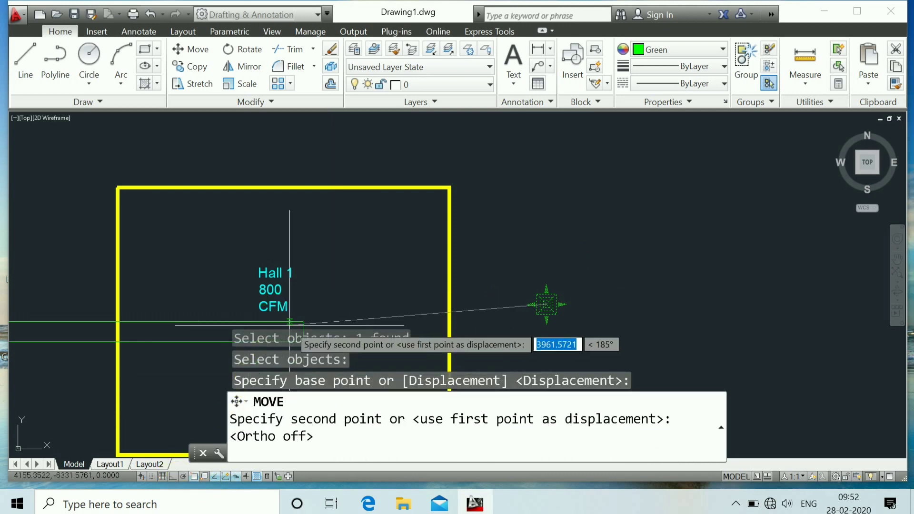
{"action": "scroll", "coordinate": [296, 326], "scroll_direction": "up", "scroll_amount": 2}
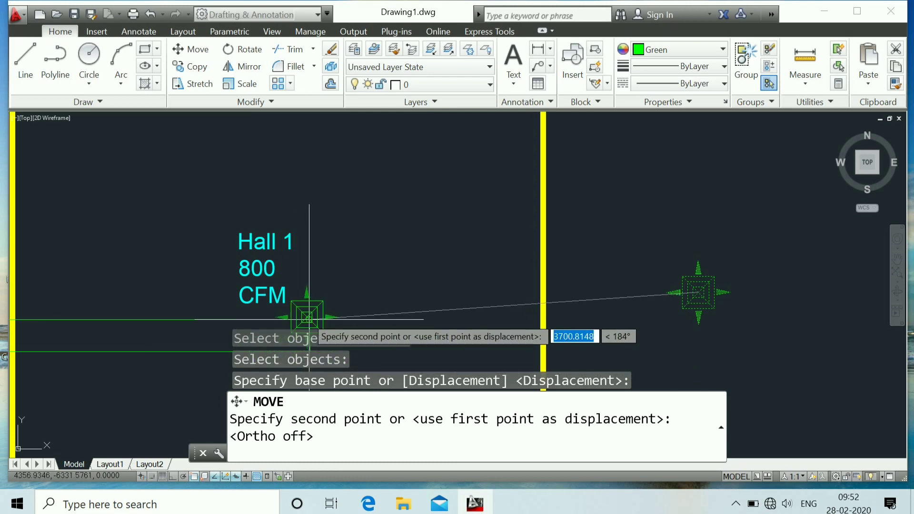
{"action": "scroll", "coordinate": [305, 336], "scroll_direction": "up", "scroll_amount": 2}
{"action": "left_click", "coordinate": [289, 355]}
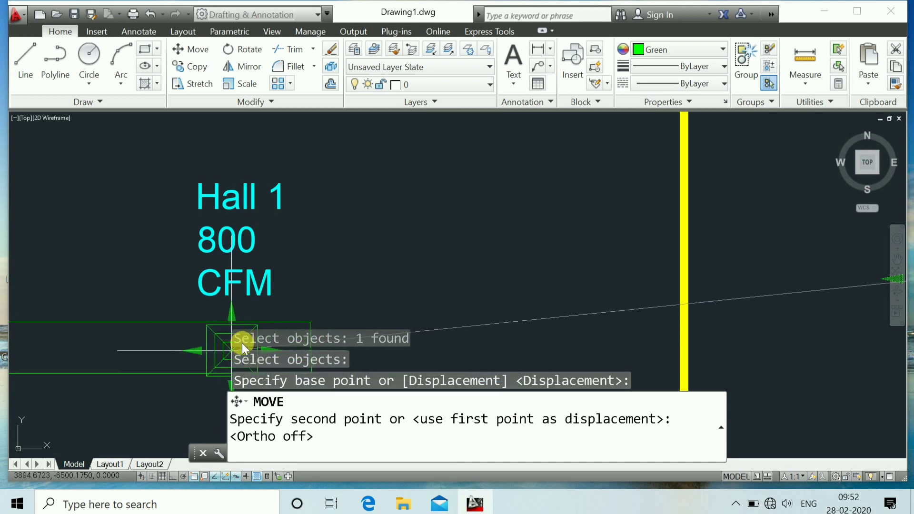
{"action": "left_click", "coordinate": [243, 347]}
{"action": "scroll", "coordinate": [235, 371], "scroll_direction": "down", "scroll_amount": 5}
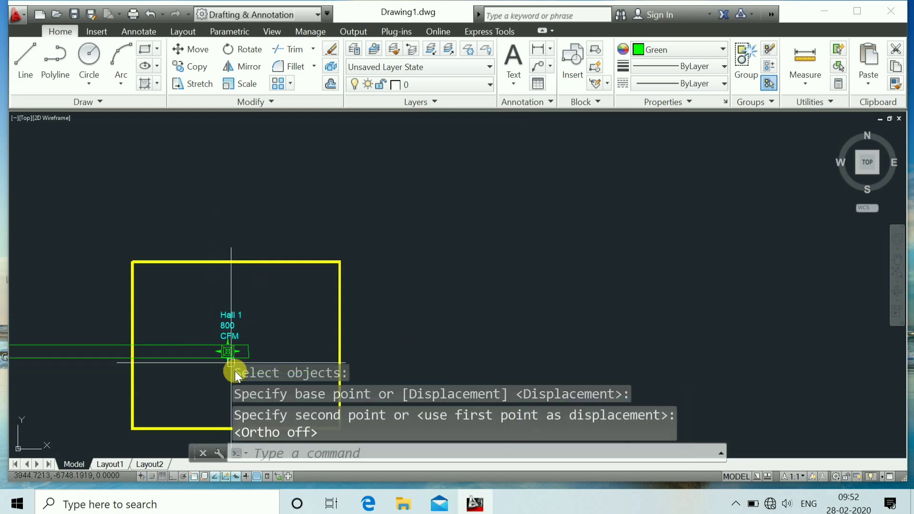
{"action": "scroll", "coordinate": [209, 362], "scroll_direction": "down", "scroll_amount": 2}
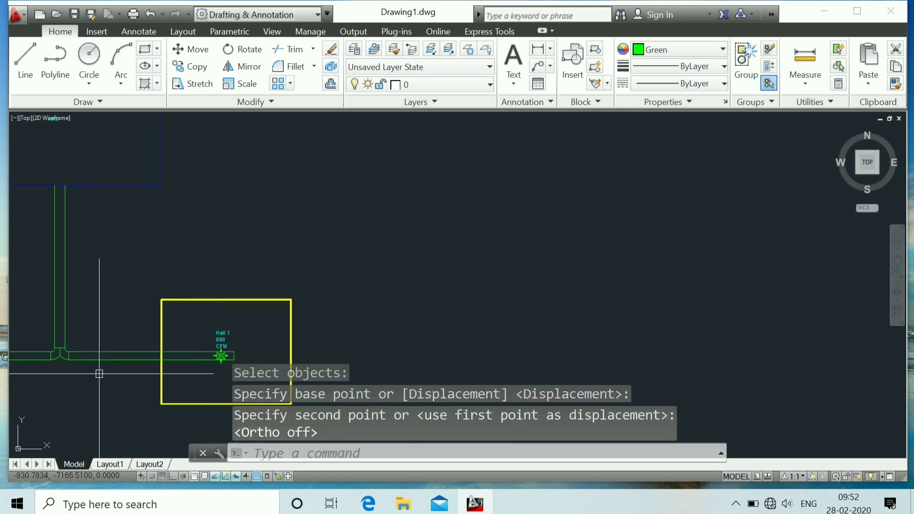
{"action": "scroll", "coordinate": [224, 360], "scroll_direction": "up", "scroll_amount": 4}
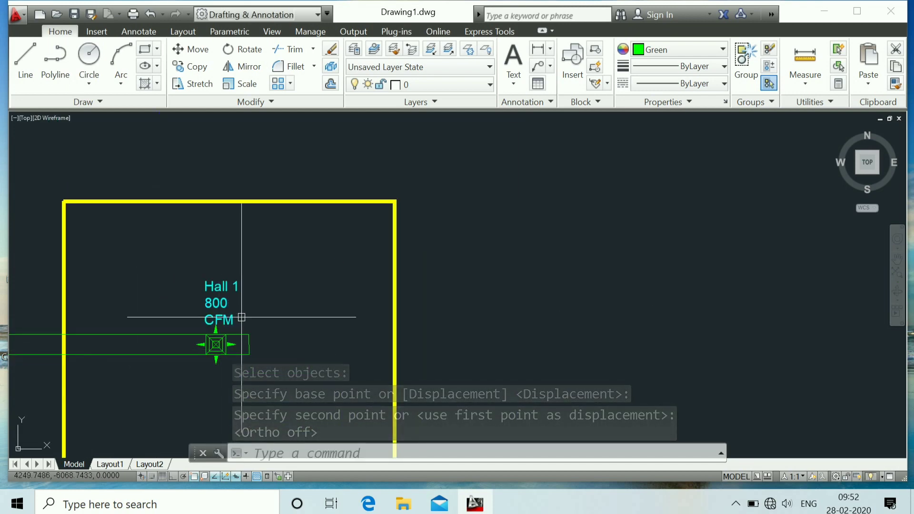
{"action": "scroll", "coordinate": [212, 350], "scroll_direction": "up", "scroll_amount": 4}
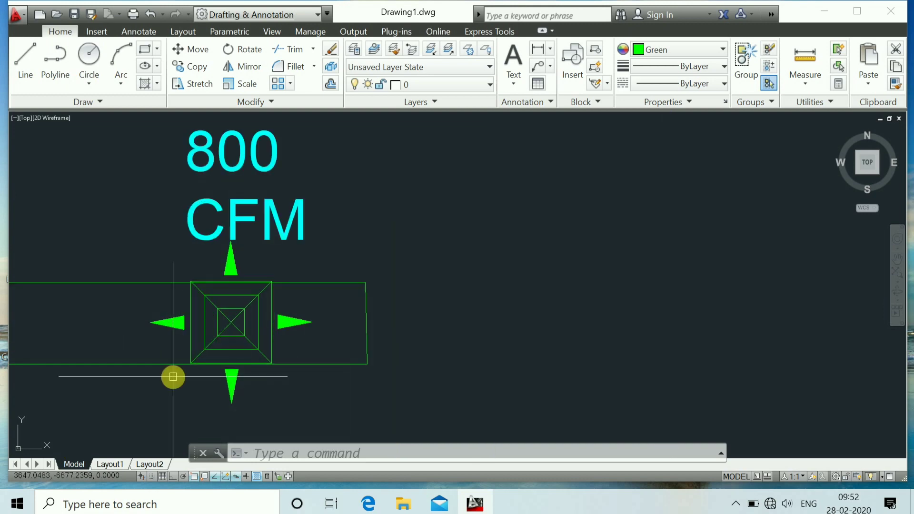
{"action": "key", "text": "Return"}
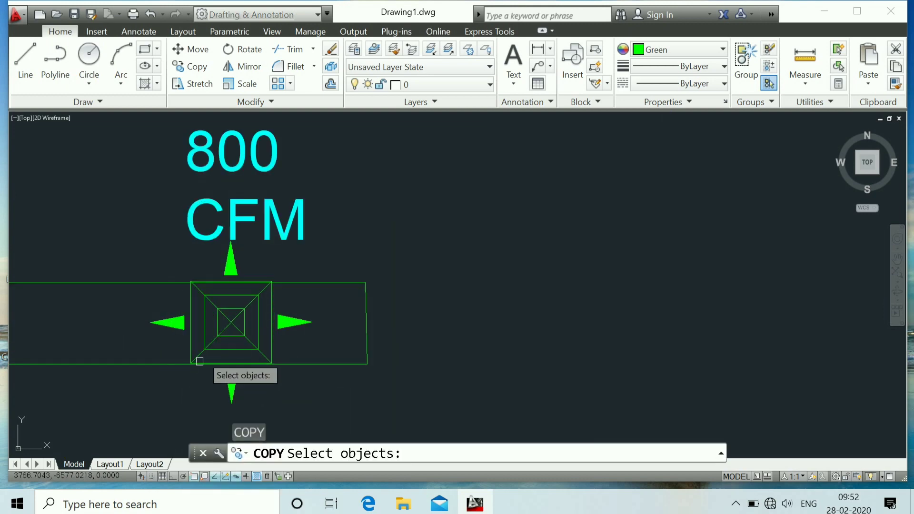
{"action": "left_click", "coordinate": [218, 315]}
{"action": "key", "text": "Return"}
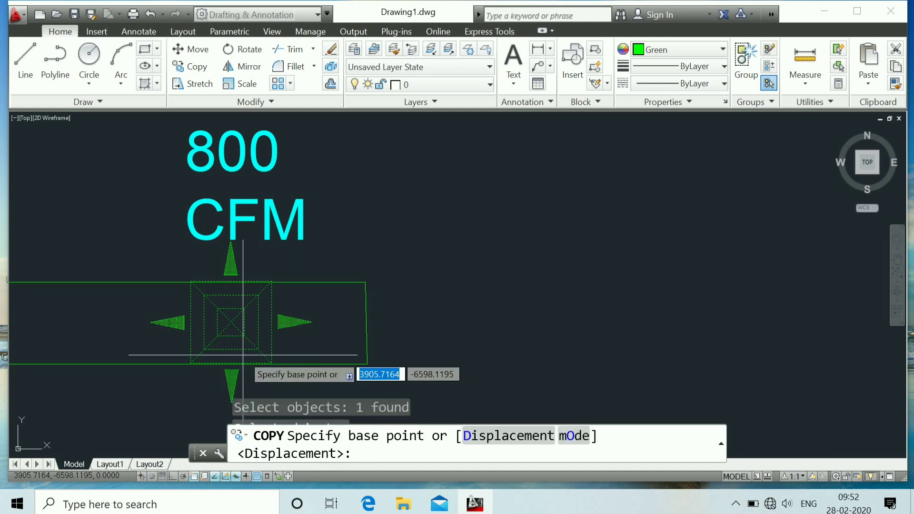
{"action": "left_click", "coordinate": [231, 321]}
{"action": "scroll", "coordinate": [215, 343], "scroll_direction": "down", "scroll_amount": 10}
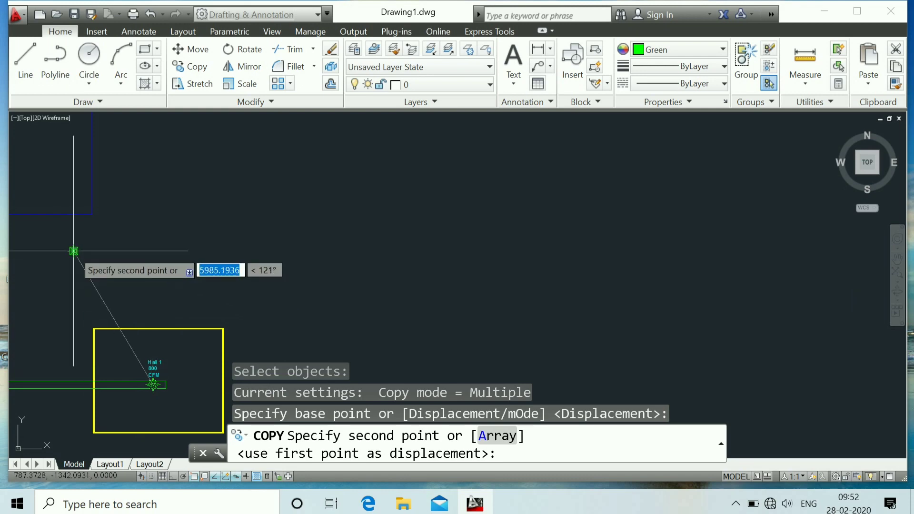
{"action": "type", "text": "a"}
{"action": "key", "text": "Return"}
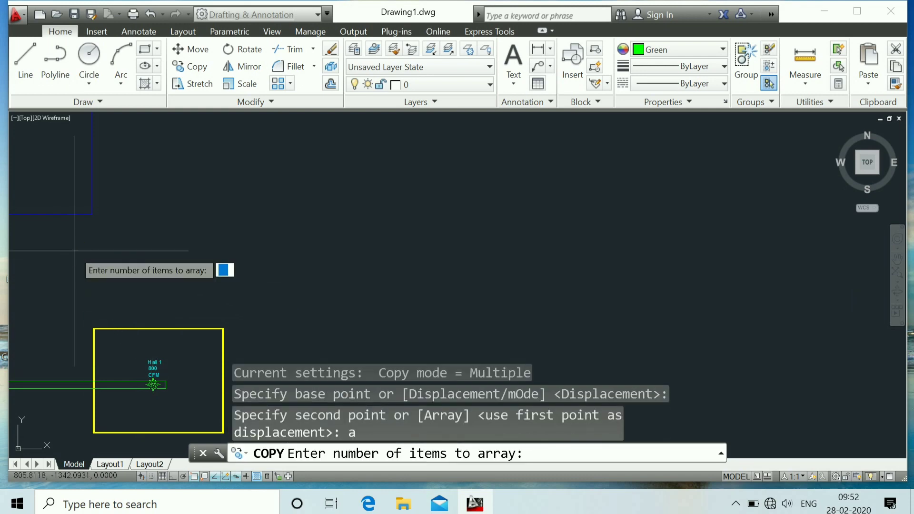
{"action": "key", "text": "Escape"}
{"action": "key", "text": "Escape"}
{"action": "key", "text": "Escape"}
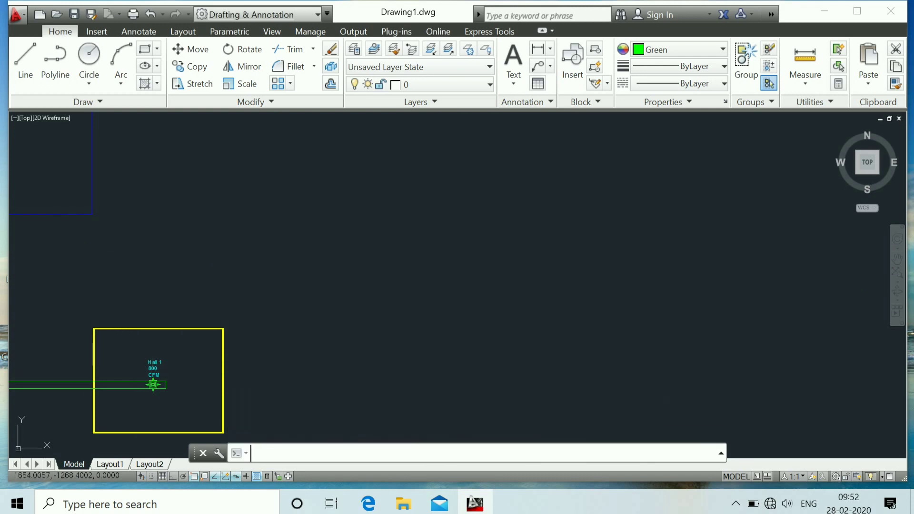
- Copy the diffuser block by its center from the Hall 1 duct to the end of the duct below the Hall 2 label
{"action": "type", "text": "z"}
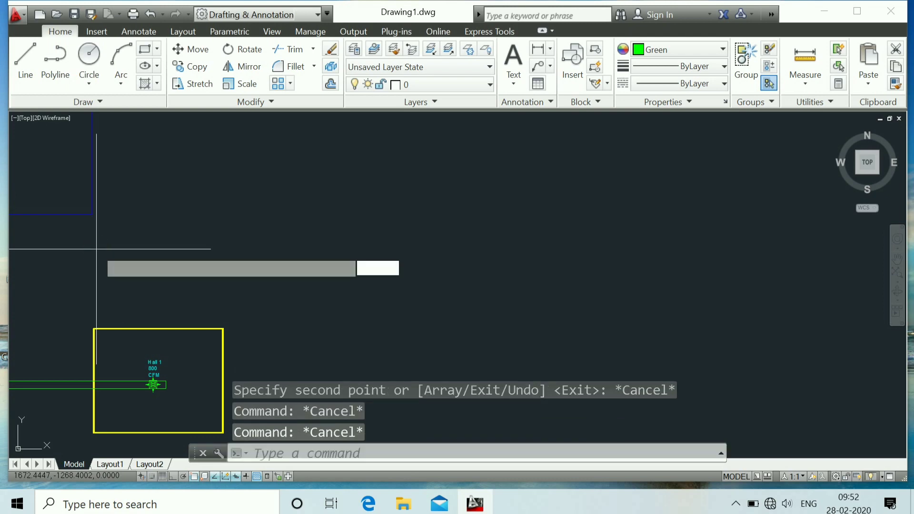
{"action": "key", "text": "Return"}
{"action": "type", "text": "e"}
{"action": "key", "text": "Return"}
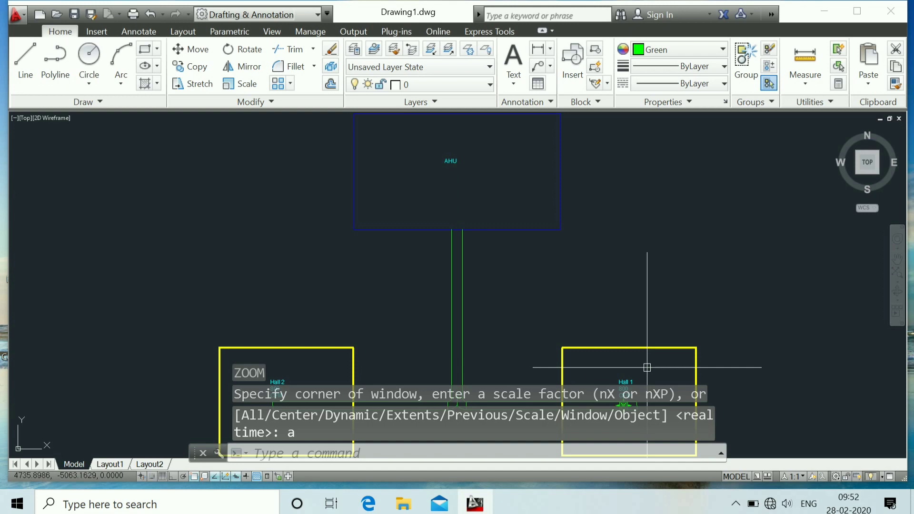
{"action": "key", "text": "Escape"}
{"action": "key", "text": "Escape"}
{"action": "key", "text": "Escape"}
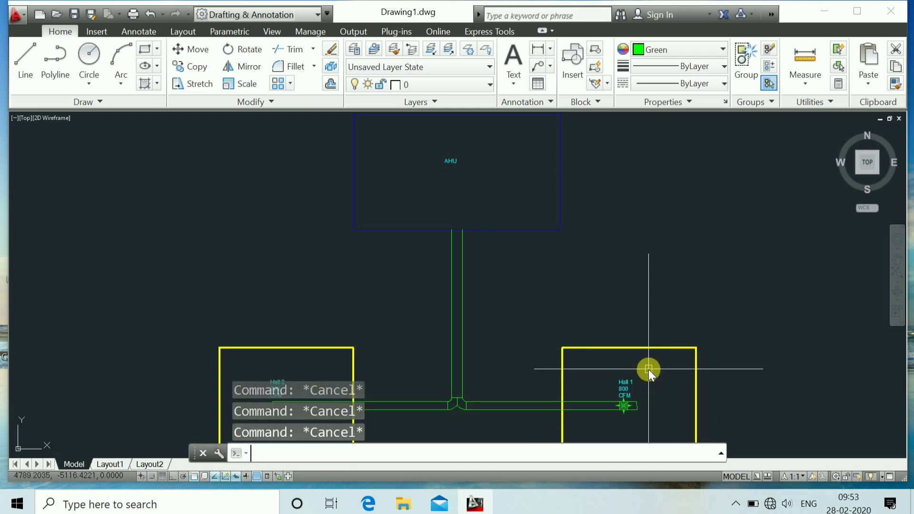
{"action": "type", "text": "co"}
{"action": "key", "text": "Return"}
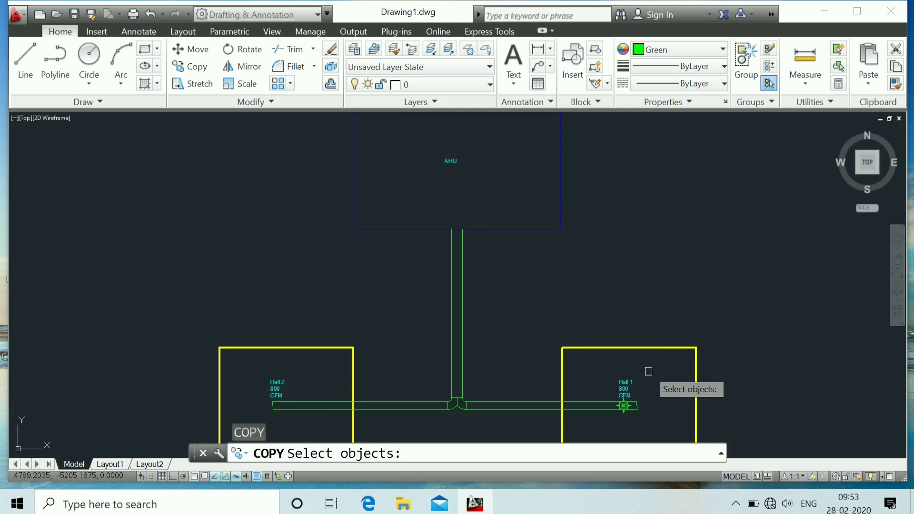
{"action": "scroll", "coordinate": [625, 405], "scroll_direction": "up", "scroll_amount": 5}
{"action": "left_click", "coordinate": [622, 396]}
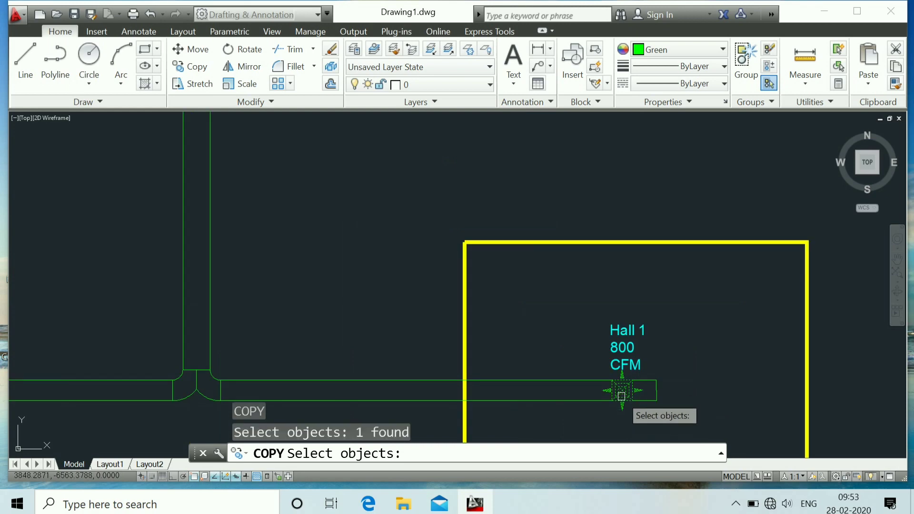
{"action": "scroll", "coordinate": [622, 396], "scroll_direction": "down", "scroll_amount": 4}
{"action": "key", "text": "Return"}
{"action": "scroll", "coordinate": [622, 395], "scroll_direction": "up", "scroll_amount": 3}
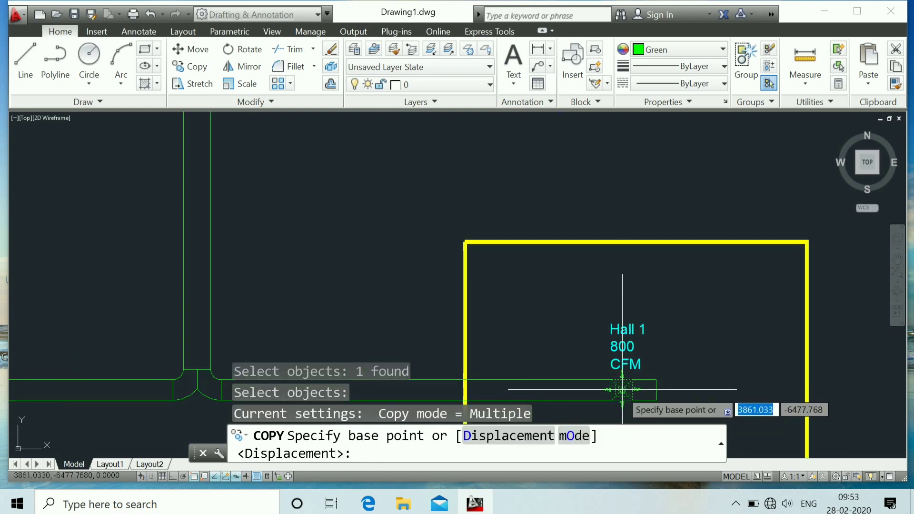
{"action": "left_click", "coordinate": [621, 390]}
{"action": "scroll", "coordinate": [622, 390], "scroll_direction": "down", "scroll_amount": 5}
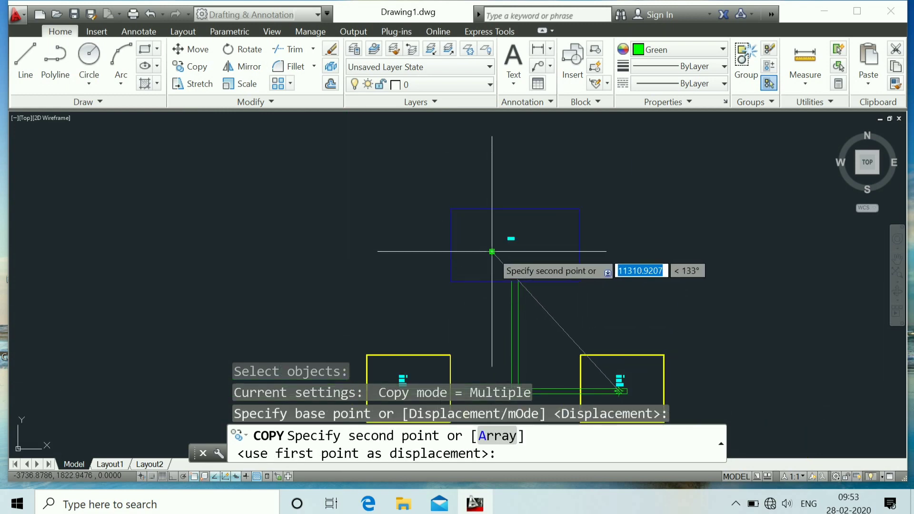
{"action": "scroll", "coordinate": [433, 353], "scroll_direction": "down", "scroll_amount": 2}
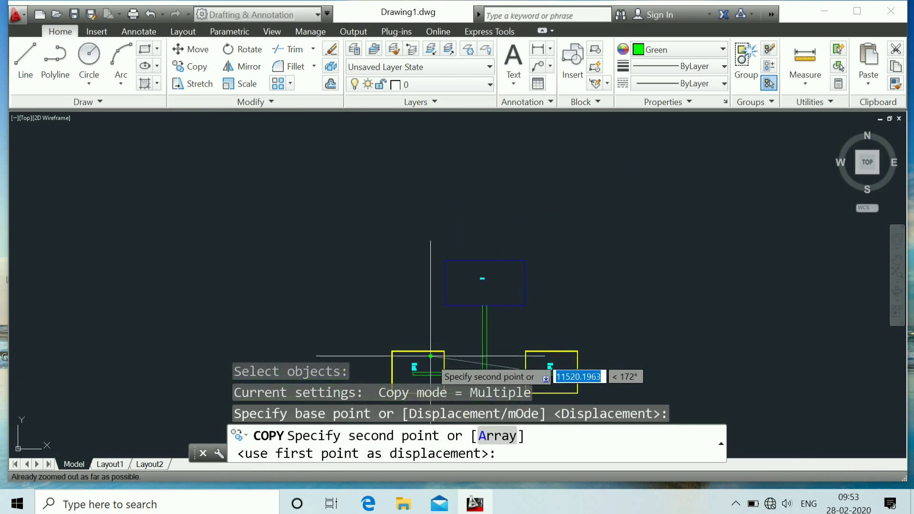
{"action": "scroll", "coordinate": [415, 367], "scroll_direction": "up", "scroll_amount": 6}
{"action": "scroll", "coordinate": [414, 371], "scroll_direction": "up", "scroll_amount": 2}
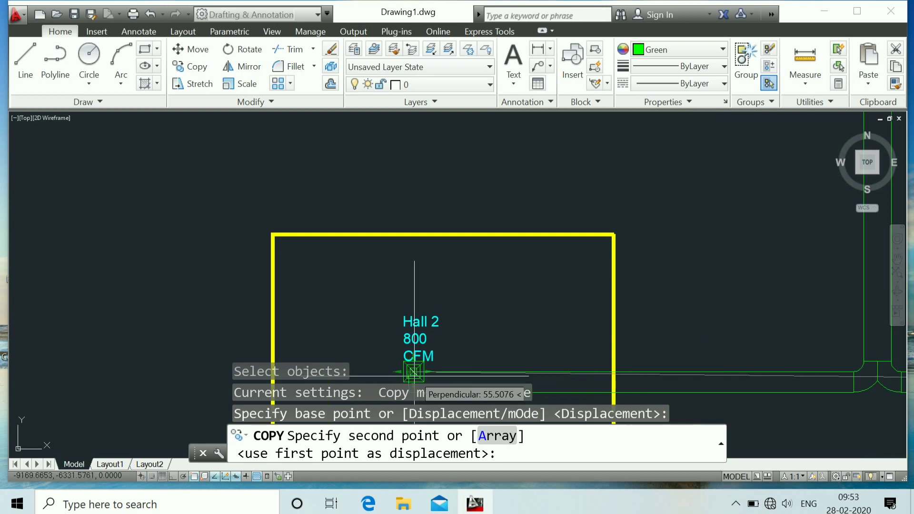
{"action": "left_click", "coordinate": [414, 380]}
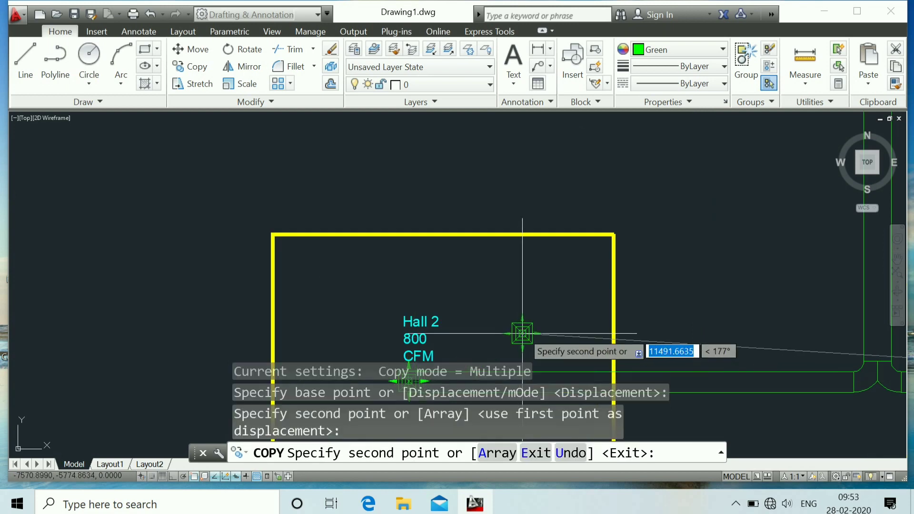
{"action": "key", "text": "Escape"}
- Add the multiline text SAD 300X300 at height 150 inside the duct between Hall 2 and the branch junction
{"action": "scroll", "coordinate": [524, 332], "scroll_direction": "down", "scroll_amount": 5}
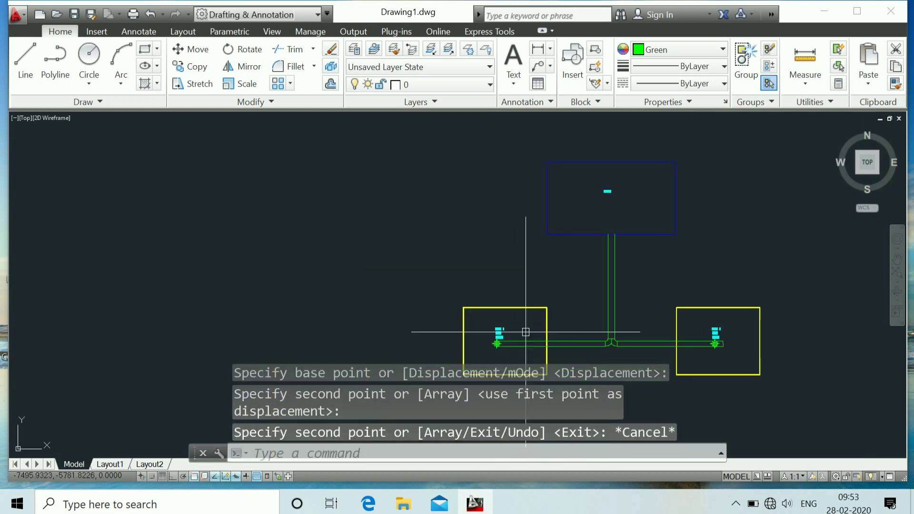
{"action": "scroll", "coordinate": [624, 362], "scroll_direction": "up", "scroll_amount": 4}
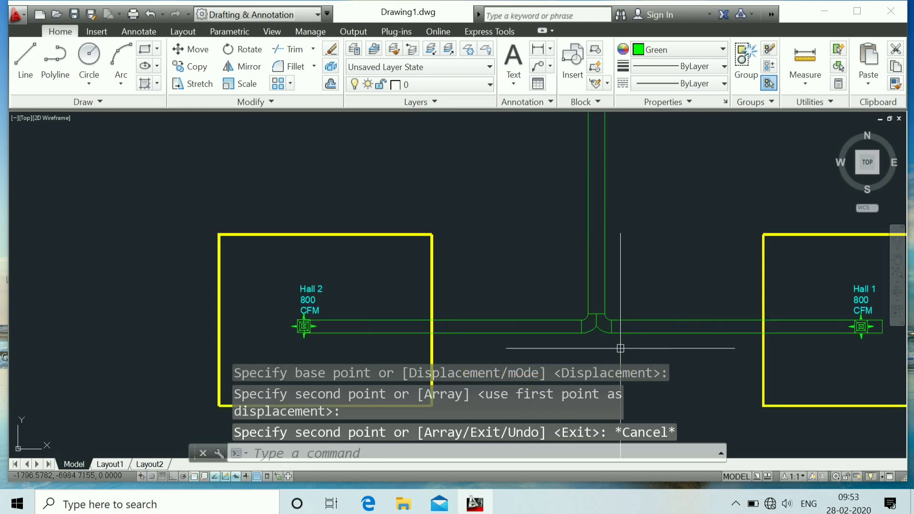
{"action": "scroll", "coordinate": [624, 362], "scroll_direction": "down", "scroll_amount": 4}
{"action": "scroll", "coordinate": [634, 266], "scroll_direction": "up", "scroll_amount": 5}
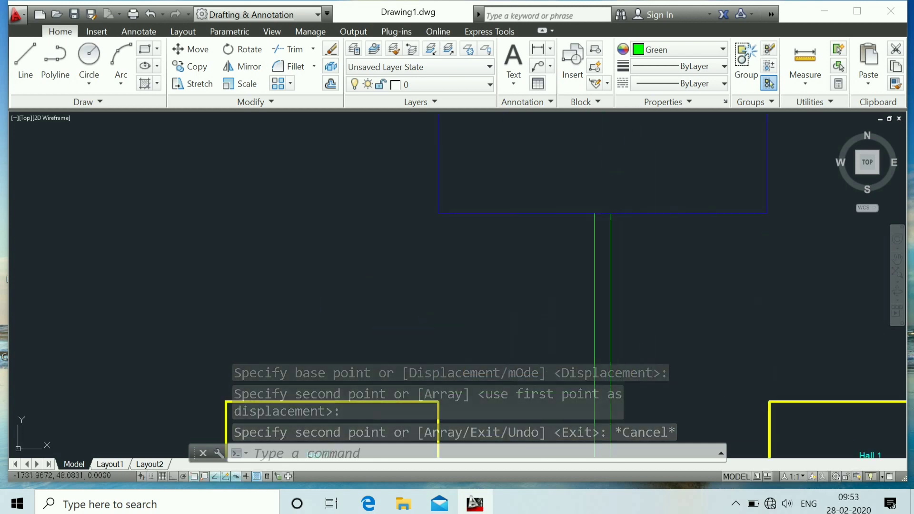
{"action": "scroll", "coordinate": [606, 289], "scroll_direction": "down", "scroll_amount": 6}
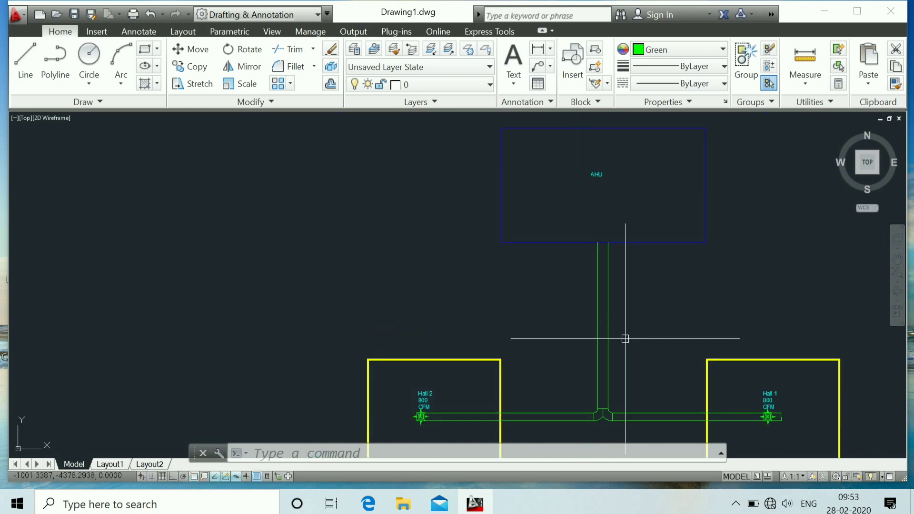
{"action": "scroll", "coordinate": [543, 426], "scroll_direction": "up", "scroll_amount": 6}
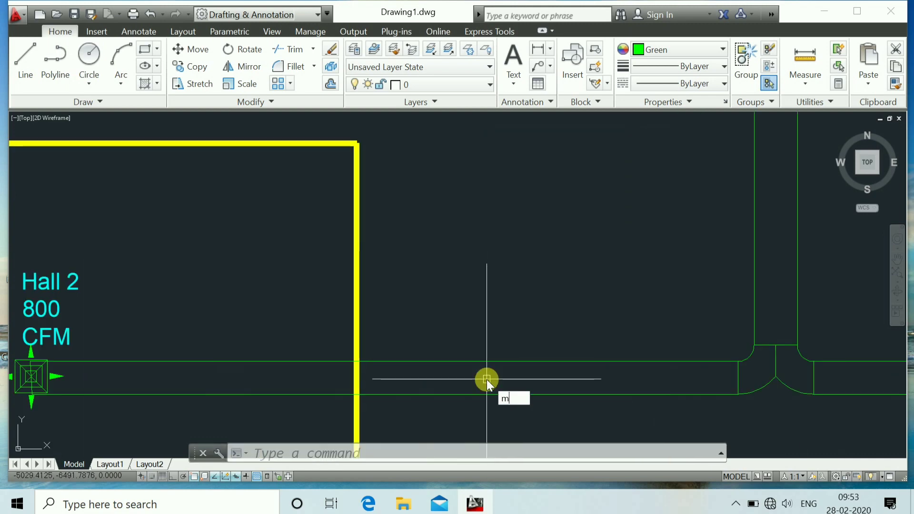
{"action": "key", "text": "Return"}
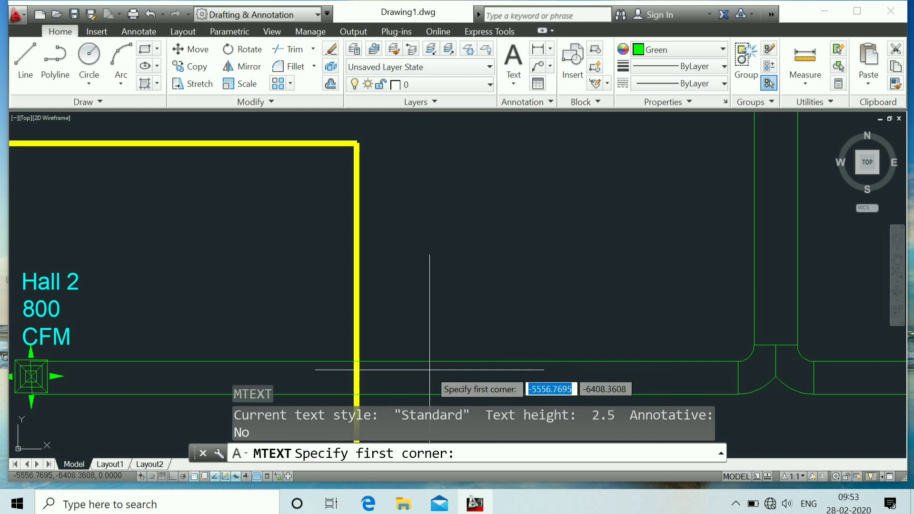
{"action": "left_click", "coordinate": [433, 373]}
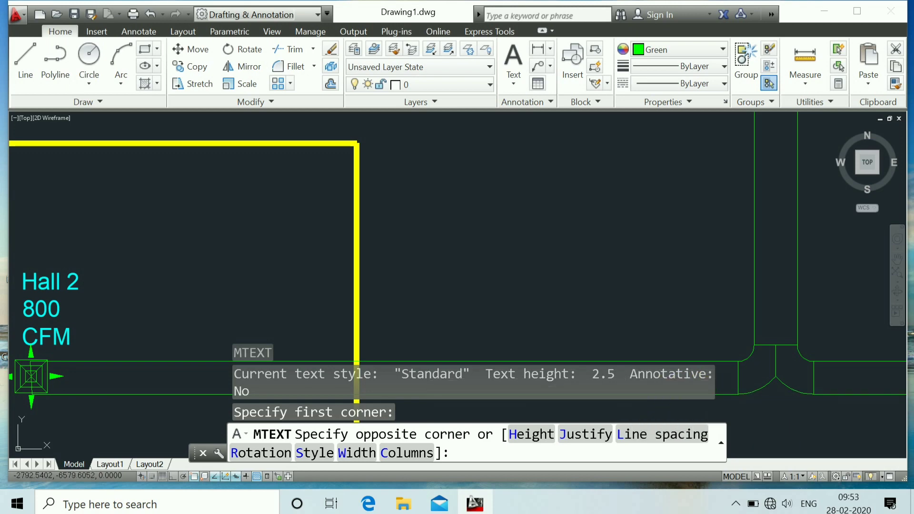
{"action": "left_click", "coordinate": [717, 382]}
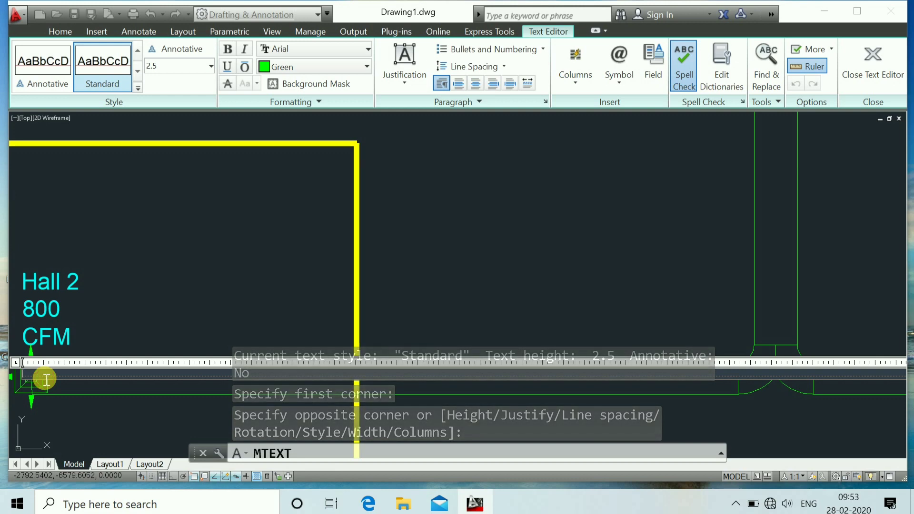
{"action": "type", "text": "SAD"}
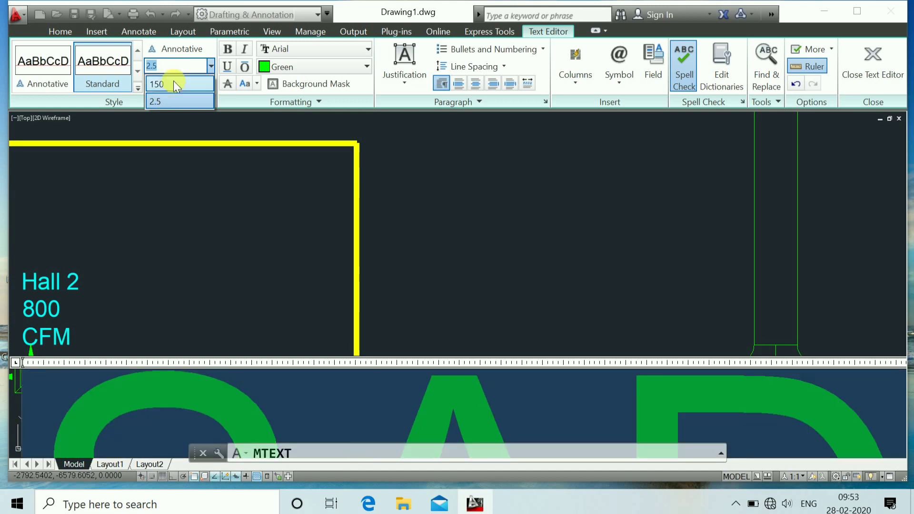
{"action": "left_click", "coordinate": [173, 84]}
{"action": "scroll", "coordinate": [379, 242], "scroll_direction": "down", "scroll_amount": 5}
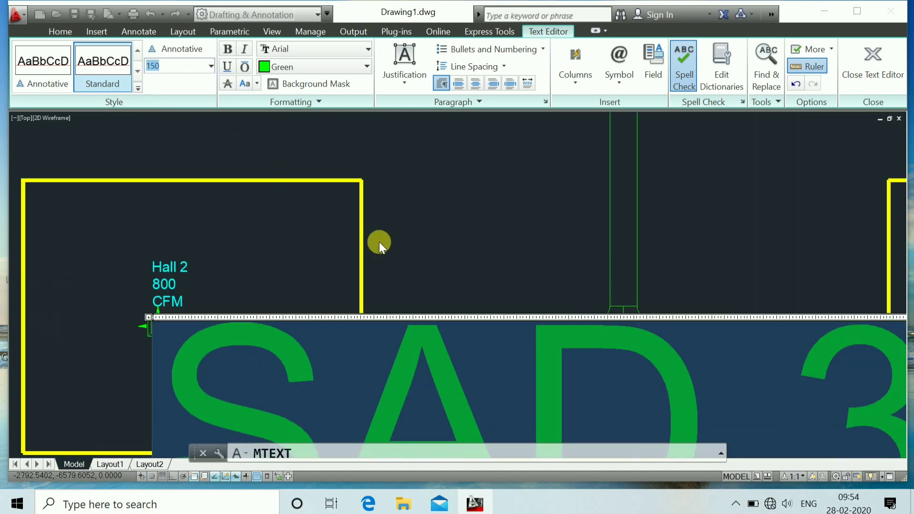
{"action": "left_click", "coordinate": [407, 218]}
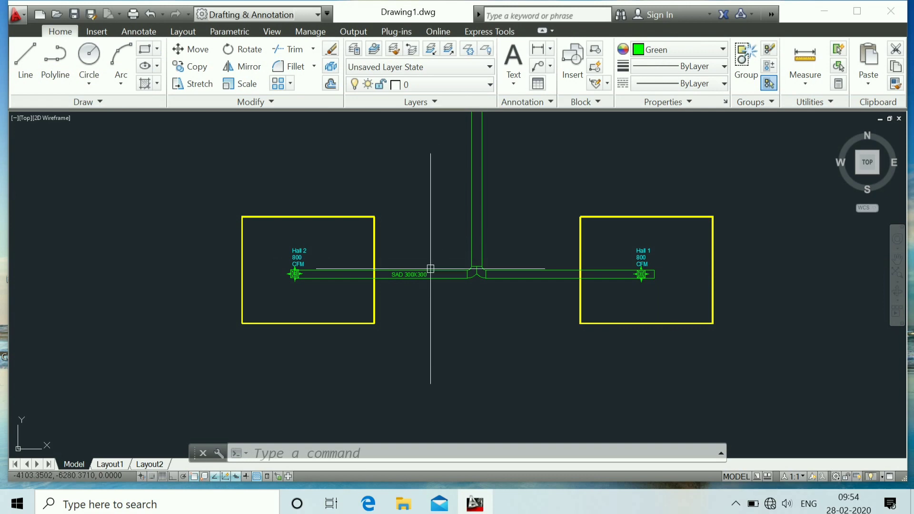
- Copy the SAD 300X300 label from the Hall 2 duct into the duct between the branch junction and Hall 1
{"action": "scroll", "coordinate": [422, 278], "scroll_direction": "up", "scroll_amount": 6}
{"action": "scroll", "coordinate": [418, 264], "scroll_direction": "up", "scroll_amount": 1}
{"action": "scroll", "coordinate": [419, 259], "scroll_direction": "down", "scroll_amount": 6}
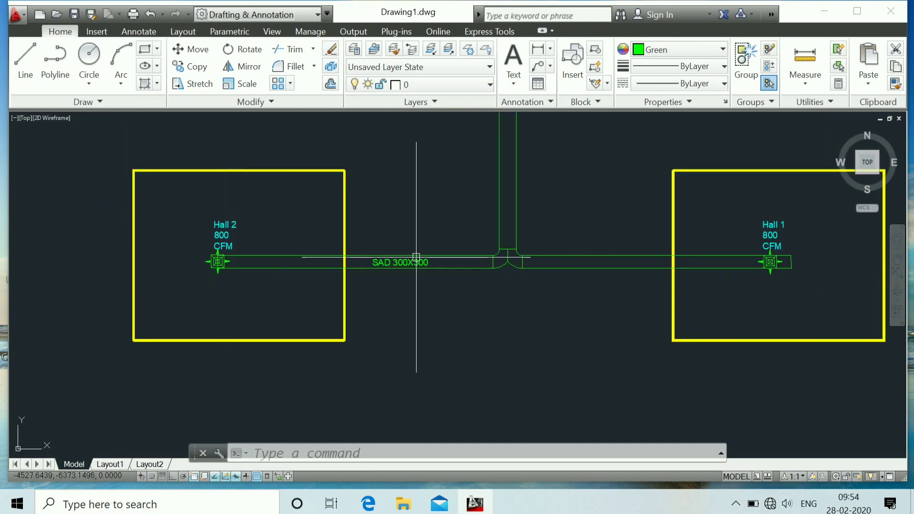
{"action": "scroll", "coordinate": [416, 256], "scroll_direction": "up", "scroll_amount": 5}
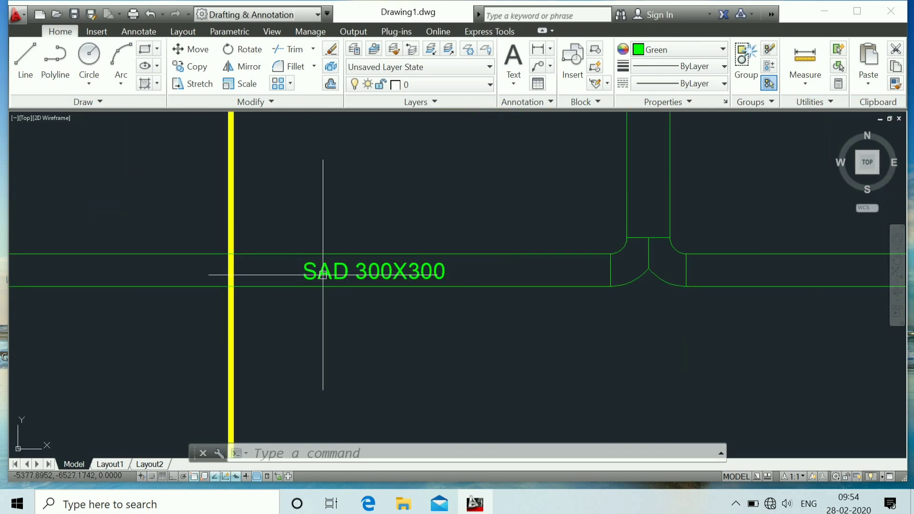
{"action": "type", "text": "co"}
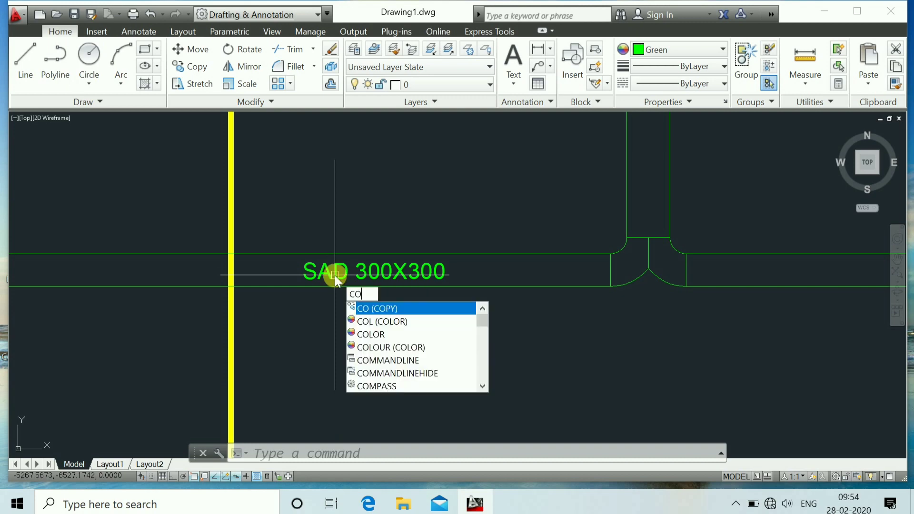
{"action": "key", "text": "Return"}
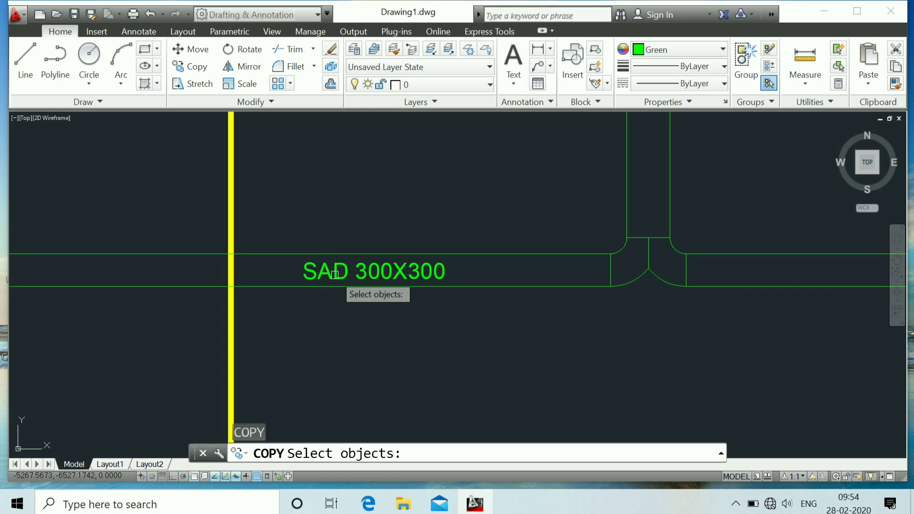
{"action": "left_click", "coordinate": [365, 271]}
{"action": "scroll", "coordinate": [406, 299], "scroll_direction": "down", "scroll_amount": 5}
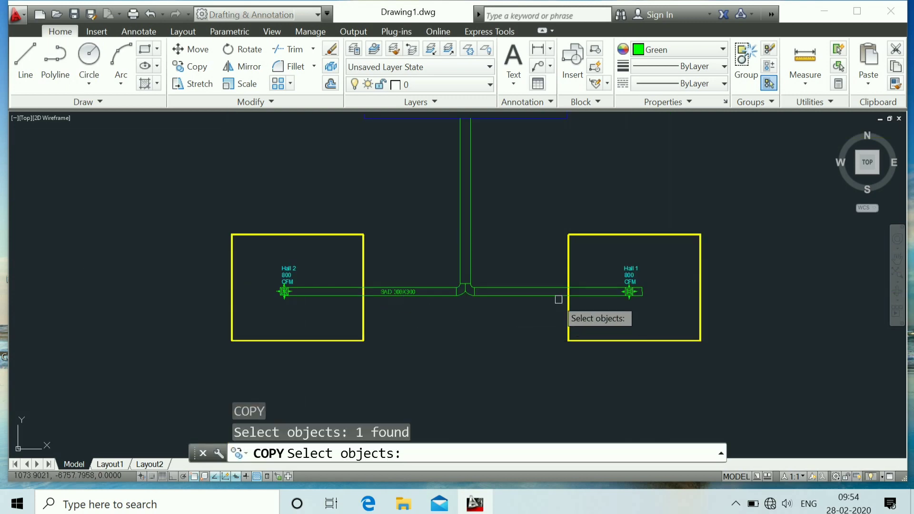
{"action": "key", "text": "Return"}
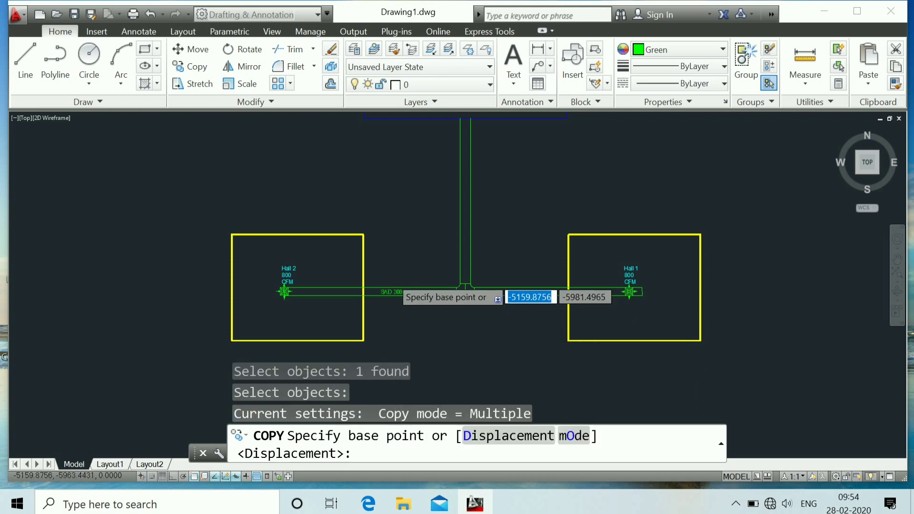
{"action": "scroll", "coordinate": [398, 286], "scroll_direction": "up", "scroll_amount": 4}
{"action": "left_click", "coordinate": [403, 315]}
{"action": "scroll", "coordinate": [403, 315], "scroll_direction": "down", "scroll_amount": 4}
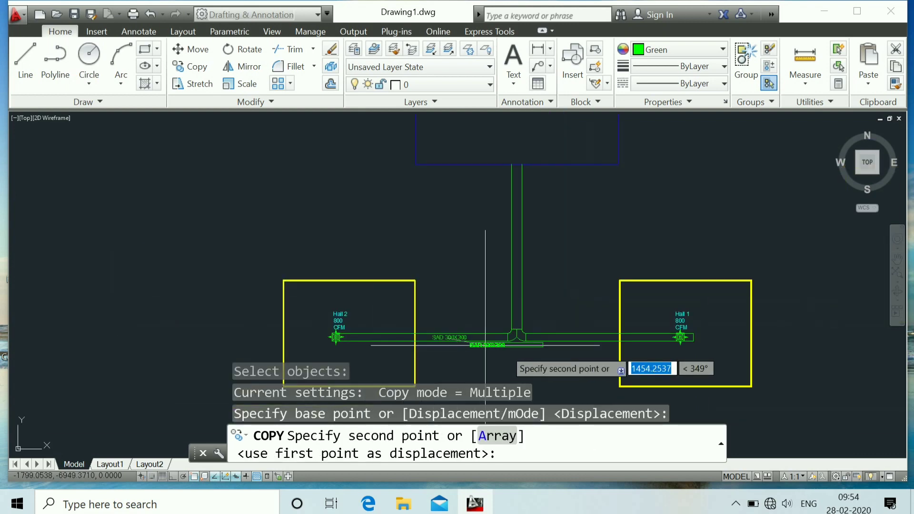
{"action": "scroll", "coordinate": [595, 343], "scroll_direction": "up", "scroll_amount": 4}
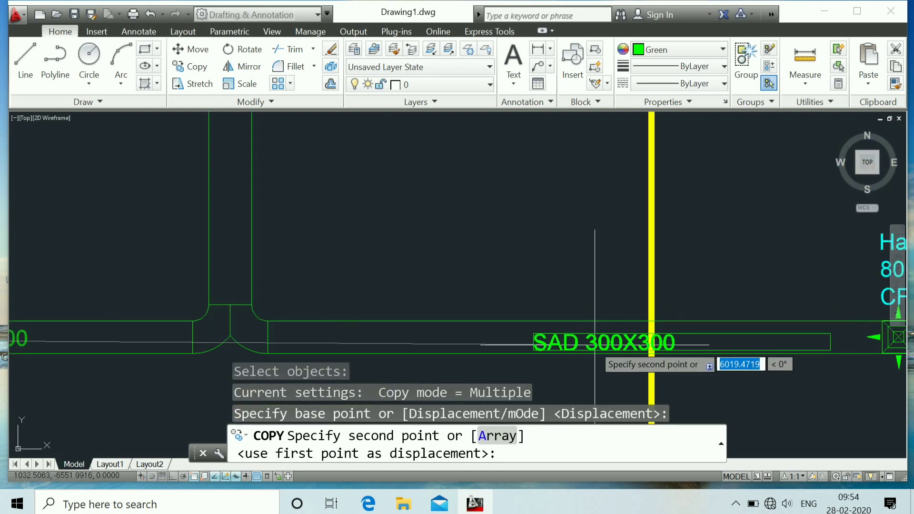
{"action": "left_click", "coordinate": [567, 340]}
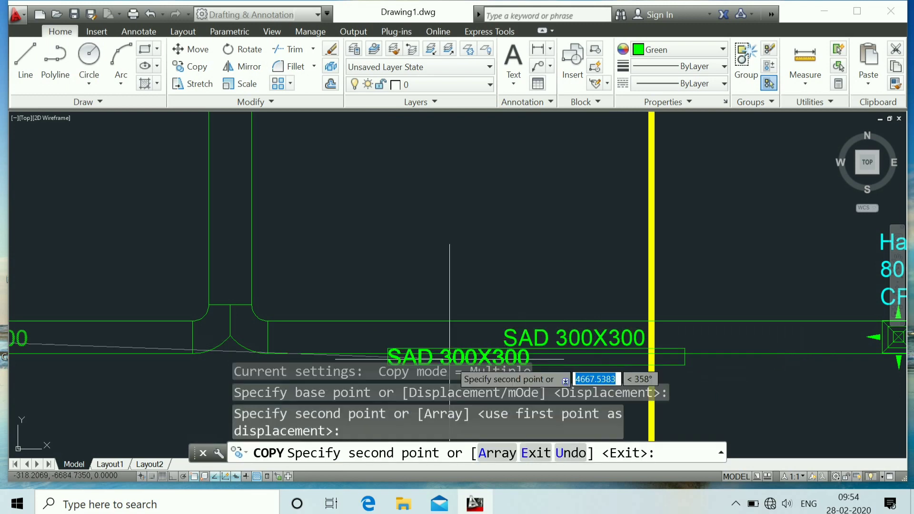
- Place another copy of the SAD 300X300 label across the vertical main duct below the AHU and finish copying
{"action": "scroll", "coordinate": [428, 335], "scroll_direction": "down", "scroll_amount": 4}
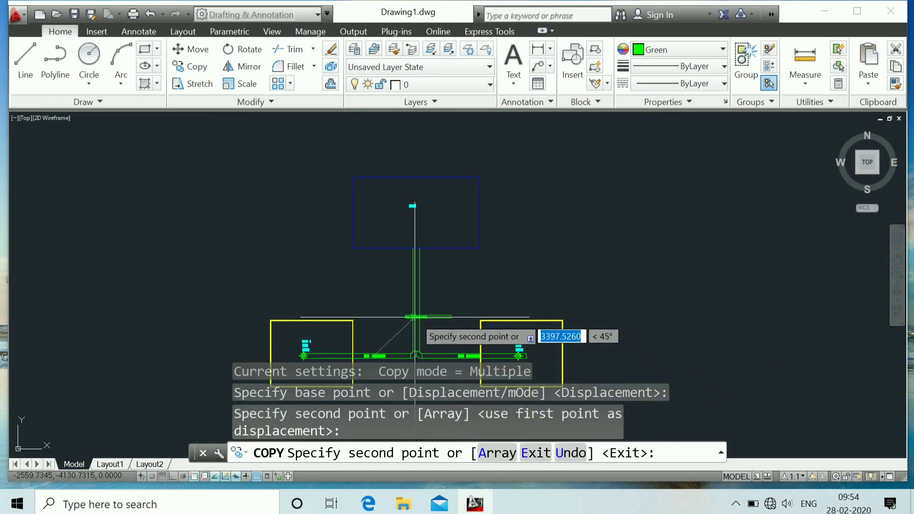
{"action": "scroll", "coordinate": [413, 317], "scroll_direction": "up", "scroll_amount": 5}
{"action": "left_click", "coordinate": [431, 309]}
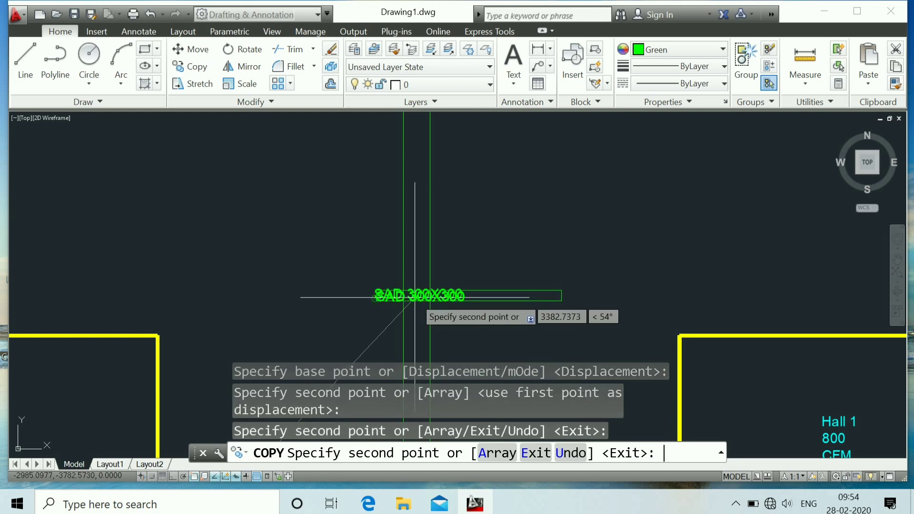
{"action": "key", "text": "Escape"}
{"action": "key", "text": "Escape"}
- Rotate the label on the main duct counterclockwise to vertical so that it reads upward between the duct lines
{"action": "scroll", "coordinate": [424, 302], "scroll_direction": "up", "scroll_amount": 4}
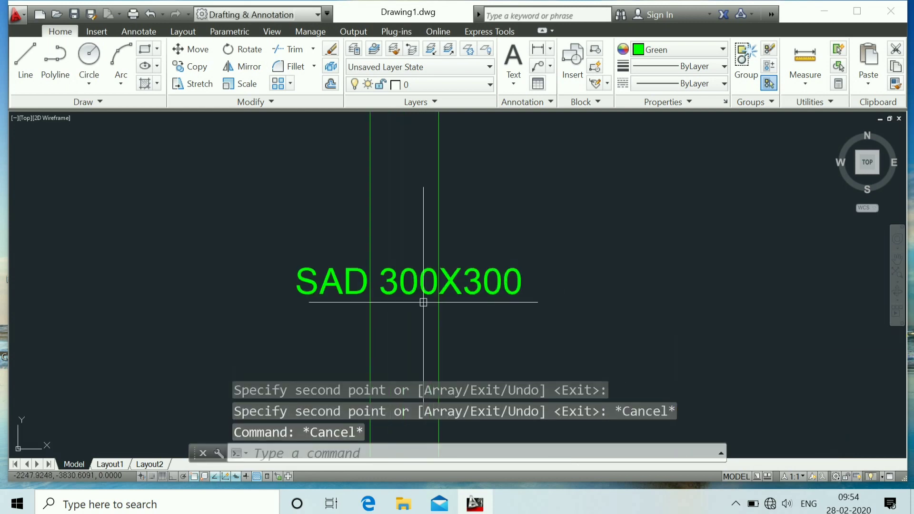
{"action": "type", "text": "ro"}
{"action": "key", "text": "Return"}
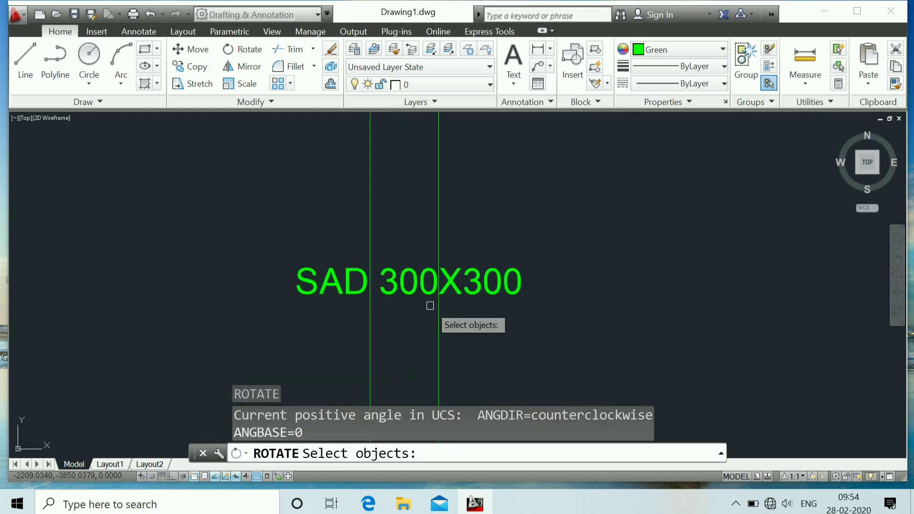
{"action": "left_click", "coordinate": [413, 281]}
{"action": "key", "text": "Return"}
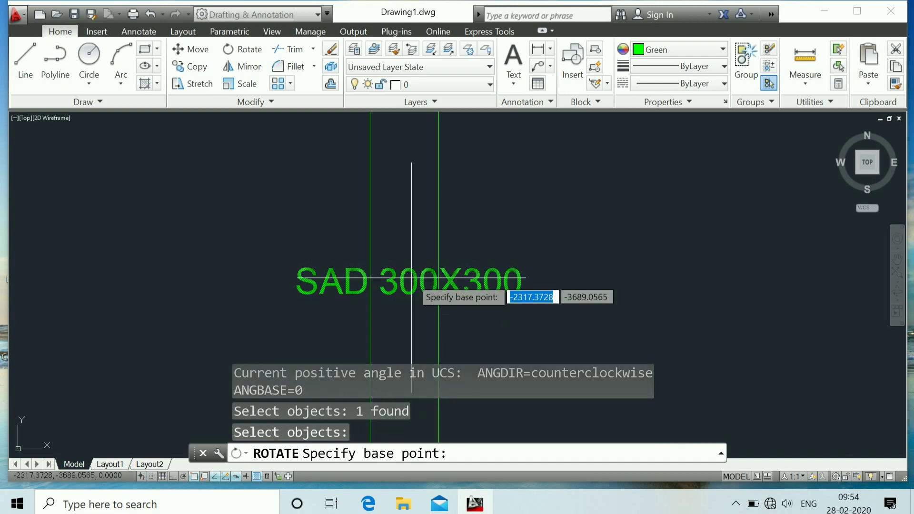
{"action": "left_click", "coordinate": [402, 252]}
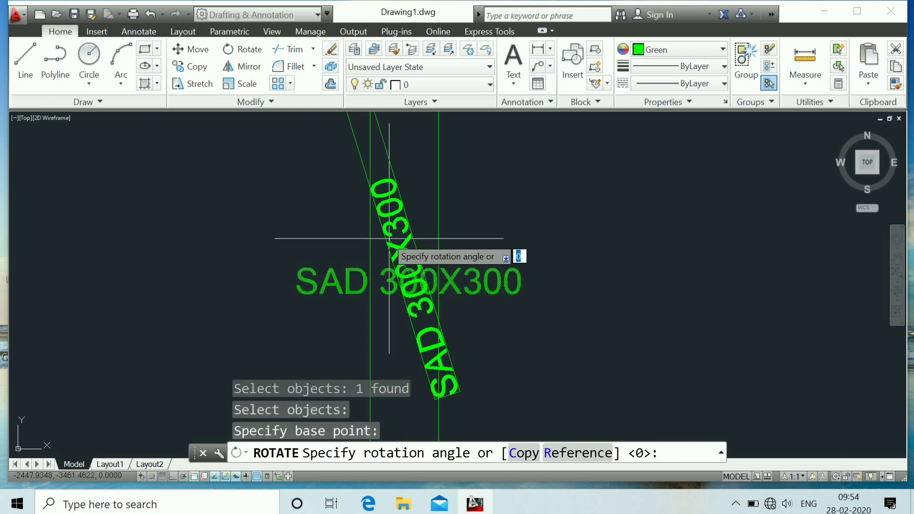
{"action": "left_click", "coordinate": [414, 237]}
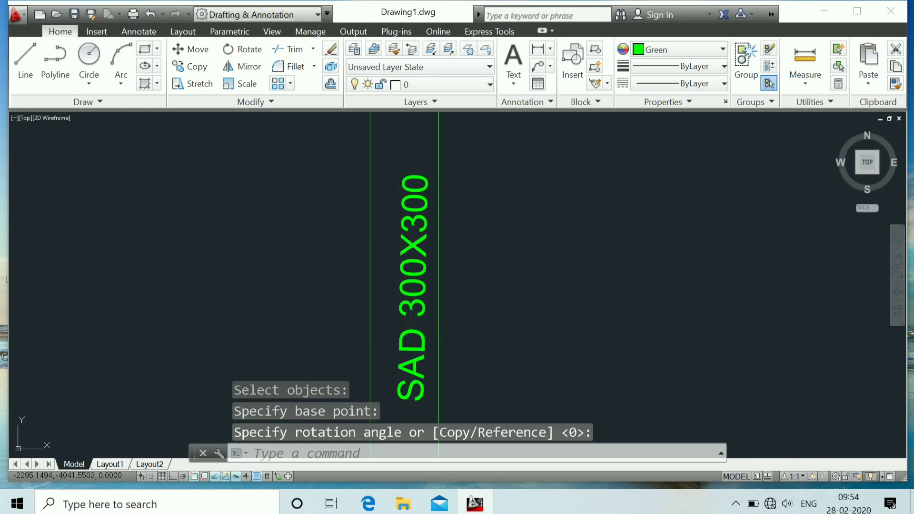
- Change the vertical label's text in the main duct to SAD 400X400
{"action": "left_click", "coordinate": [416, 339]}
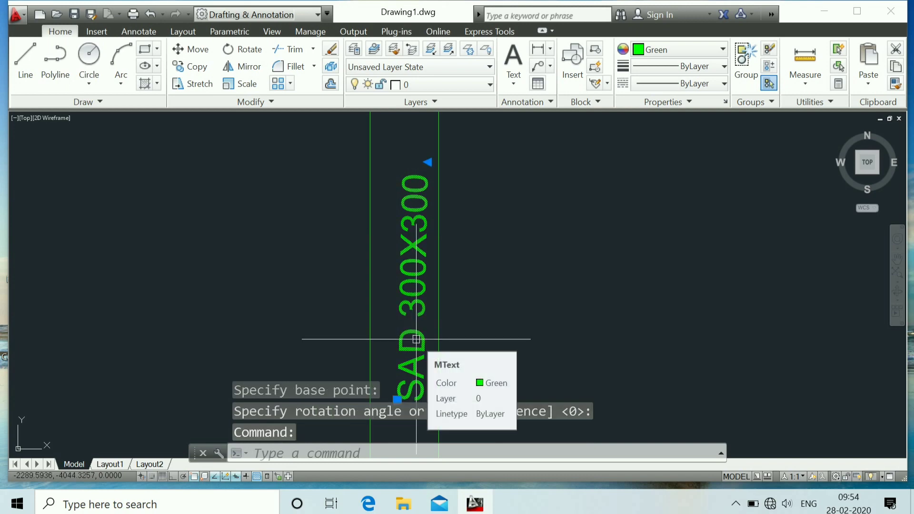
{"action": "double_click", "coordinate": [417, 339]}
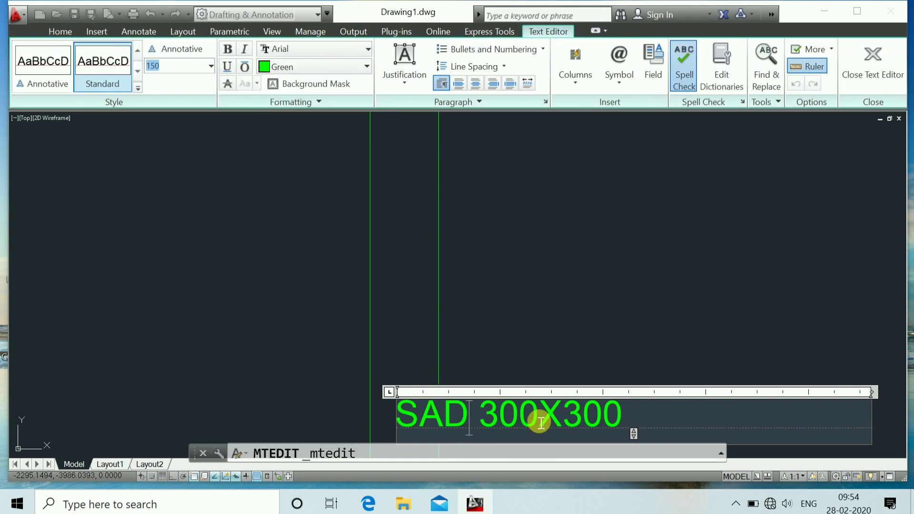
{"action": "key", "text": "BackSpace"}
{"action": "key", "text": "BackSpace"}
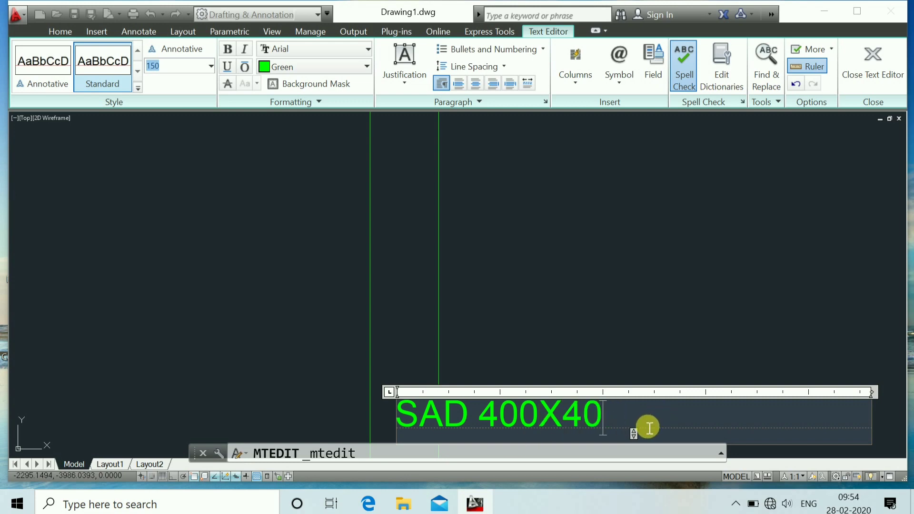
{"action": "left_click", "coordinate": [611, 248]}
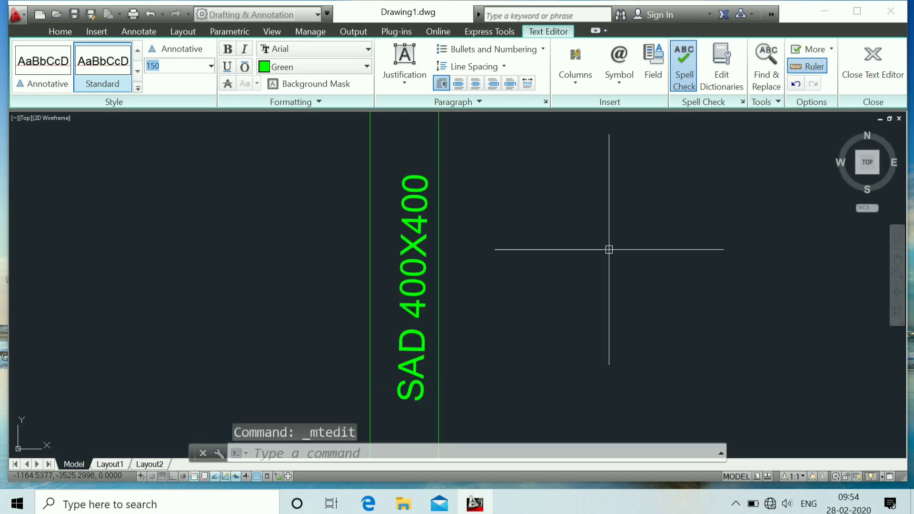
- Review the finished duct layout, examining the duct labels, the branch junction, the Hall 1 and Hall 2 diffusers and the AHU connection
{"action": "scroll", "coordinate": [521, 326], "scroll_direction": "down", "scroll_amount": 6}
{"action": "scroll", "coordinate": [538, 394], "scroll_direction": "up", "scroll_amount": 4}
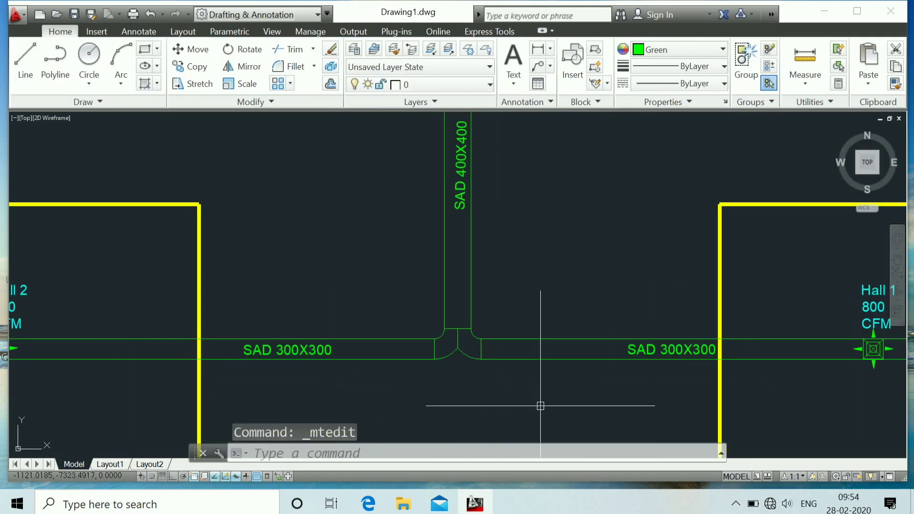
{"action": "scroll", "coordinate": [540, 398], "scroll_direction": "down", "scroll_amount": 2}
{"action": "scroll", "coordinate": [541, 398], "scroll_direction": "up", "scroll_amount": 4}
{"action": "scroll", "coordinate": [619, 404], "scroll_direction": "down", "scroll_amount": 5}
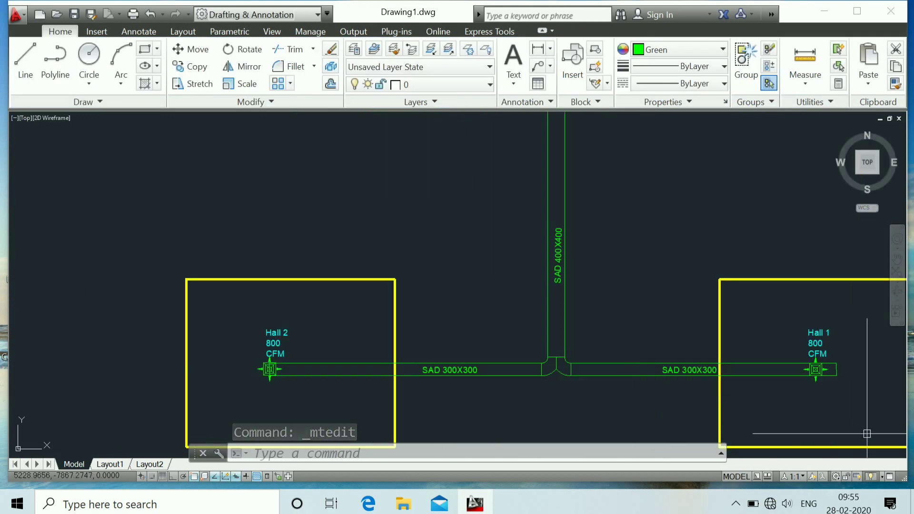
{"action": "scroll", "coordinate": [858, 424], "scroll_direction": "up", "scroll_amount": 4}
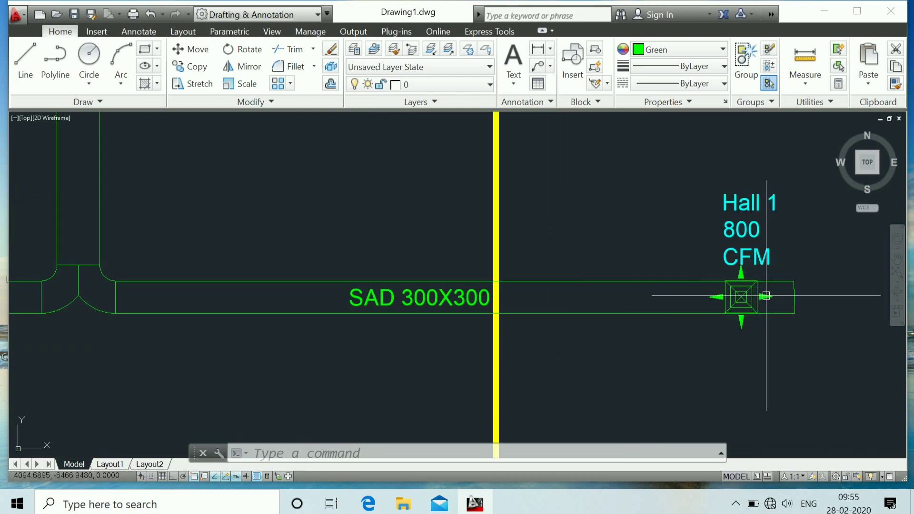
{"action": "scroll", "coordinate": [741, 333], "scroll_direction": "down", "scroll_amount": 4}
{"action": "scroll", "coordinate": [370, 360], "scroll_direction": "up", "scroll_amount": 2}
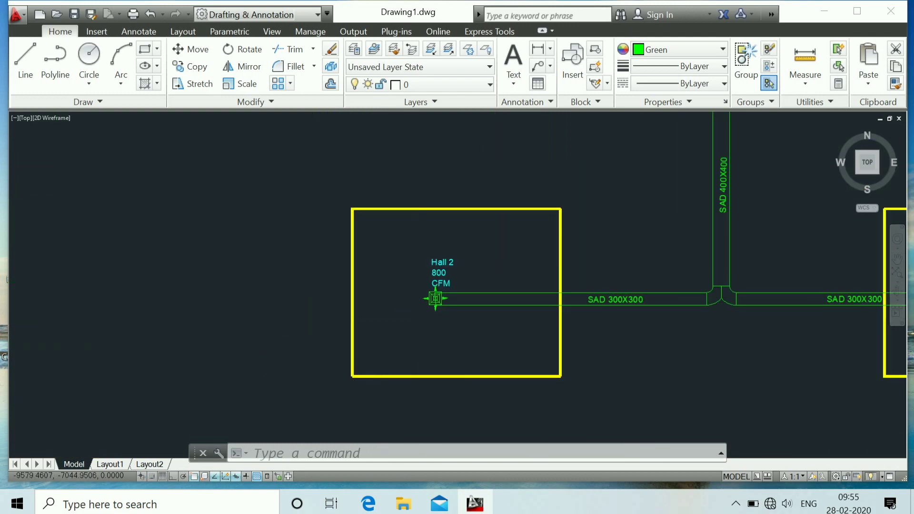
{"action": "scroll", "coordinate": [423, 320], "scroll_direction": "up", "scroll_amount": 2}
{"action": "scroll", "coordinate": [422, 320], "scroll_direction": "down", "scroll_amount": 6}
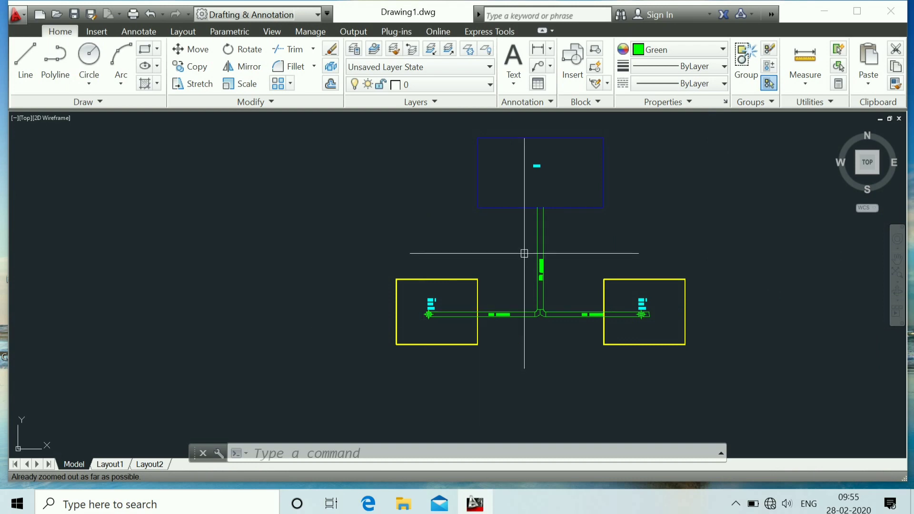
{"action": "scroll", "coordinate": [568, 208], "scroll_direction": "up", "scroll_amount": 6}
{"action": "scroll", "coordinate": [538, 171], "scroll_direction": "down", "scroll_amount": 6}
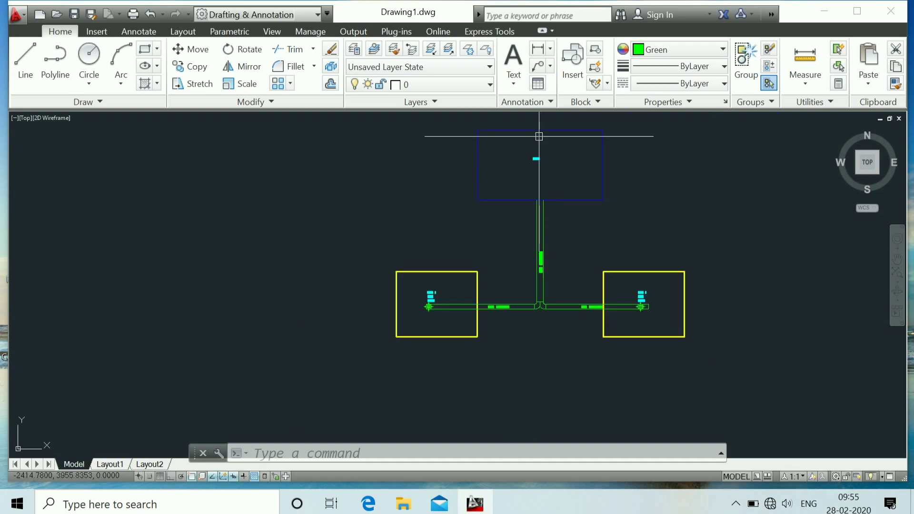
{"action": "scroll", "coordinate": [539, 137], "scroll_direction": "up", "scroll_amount": 4}
{"action": "scroll", "coordinate": [540, 184], "scroll_direction": "down", "scroll_amount": 1}
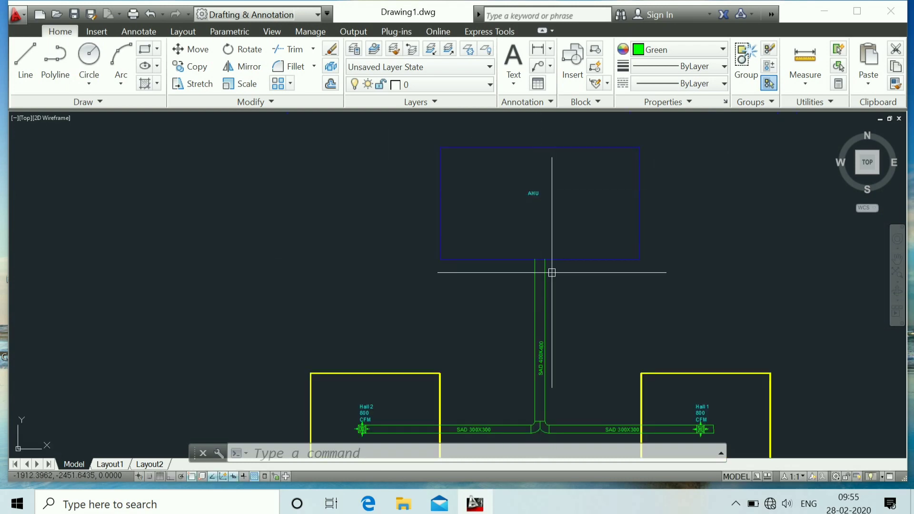
{"action": "scroll", "coordinate": [543, 403], "scroll_direction": "up", "scroll_amount": 3}
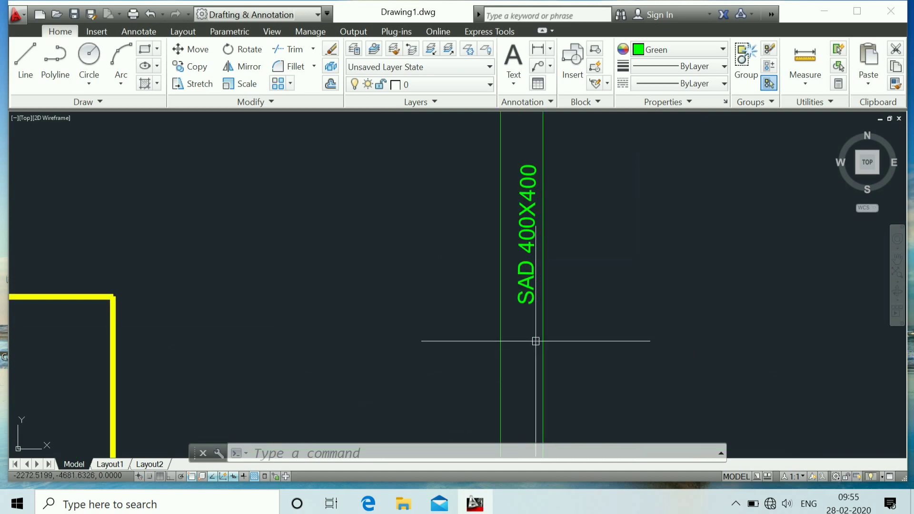
{"action": "scroll", "coordinate": [536, 341], "scroll_direction": "down", "scroll_amount": 5}
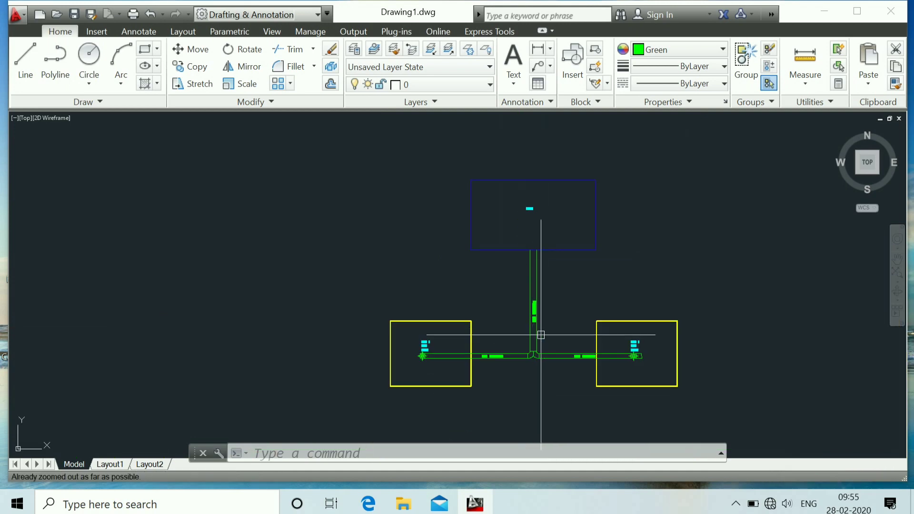
{"action": "scroll", "coordinate": [536, 327], "scroll_direction": "up", "scroll_amount": 2}
{"action": "scroll", "coordinate": [653, 296], "scroll_direction": "up", "scroll_amount": 2}
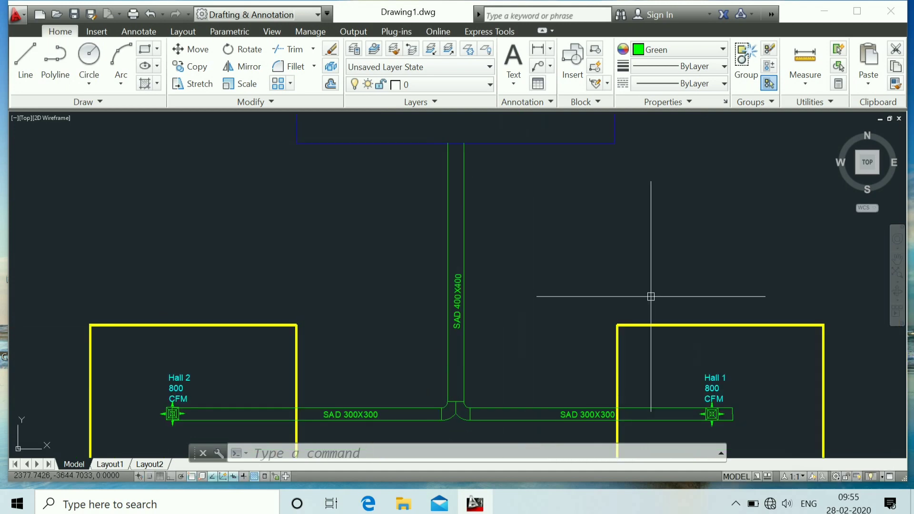
{"action": "scroll", "coordinate": [650, 300], "scroll_direction": "down", "scroll_amount": 4}
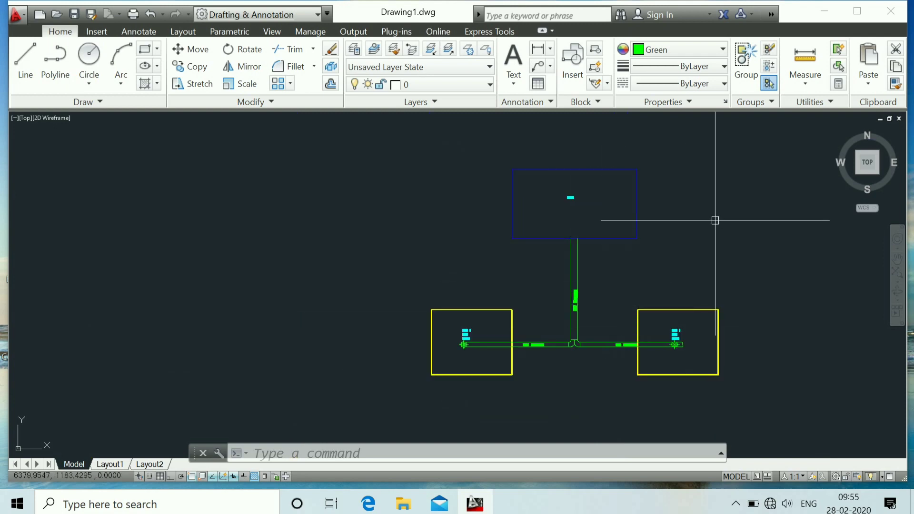
{"action": "scroll", "coordinate": [721, 324], "scroll_direction": "up", "scroll_amount": 4}
{"action": "scroll", "coordinate": [719, 326], "scroll_direction": "down", "scroll_amount": 4}
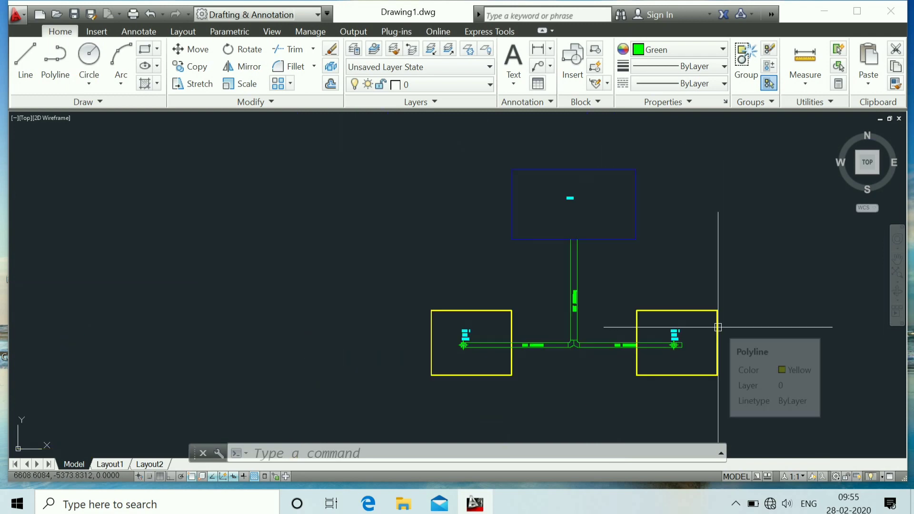
{"action": "scroll", "coordinate": [719, 327], "scroll_direction": "up", "scroll_amount": 4}
{"action": "scroll", "coordinate": [718, 327], "scroll_direction": "down", "scroll_amount": 4}
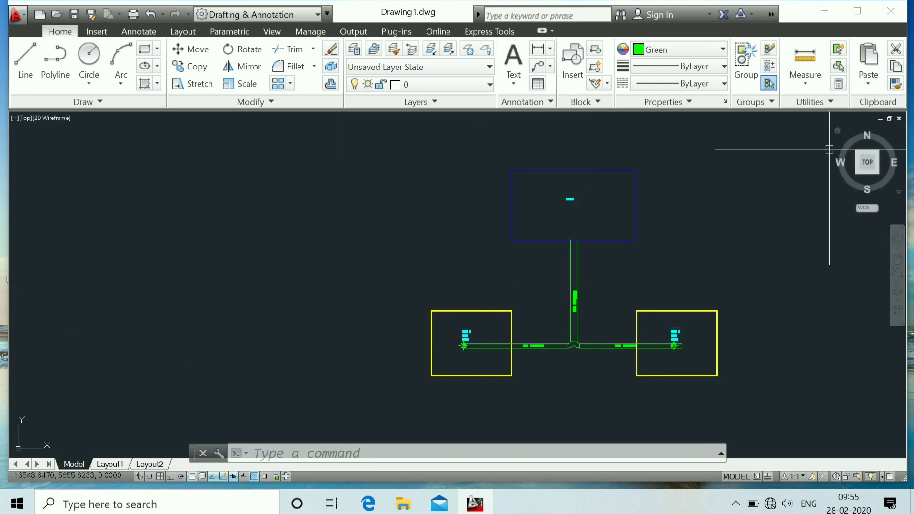